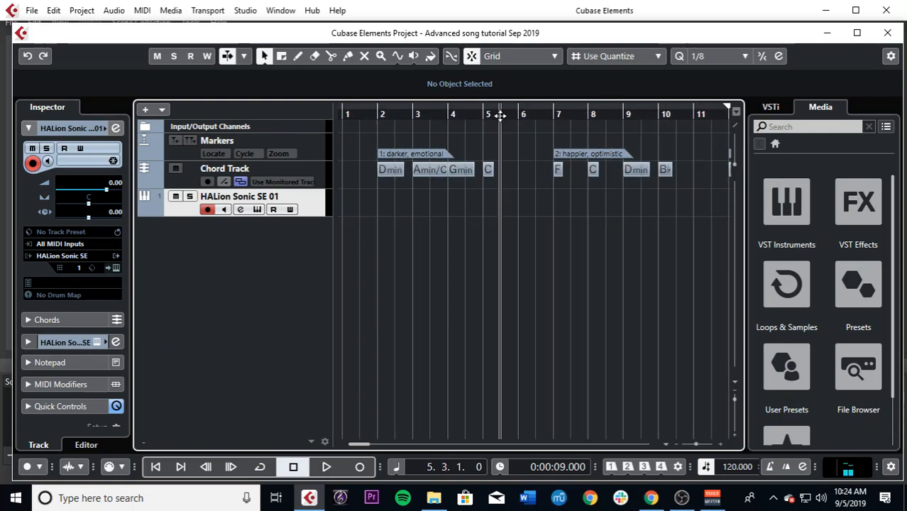
Step: Play the chord progressions from bar 5, stop playback, and return the project cursor to the start
key(space)
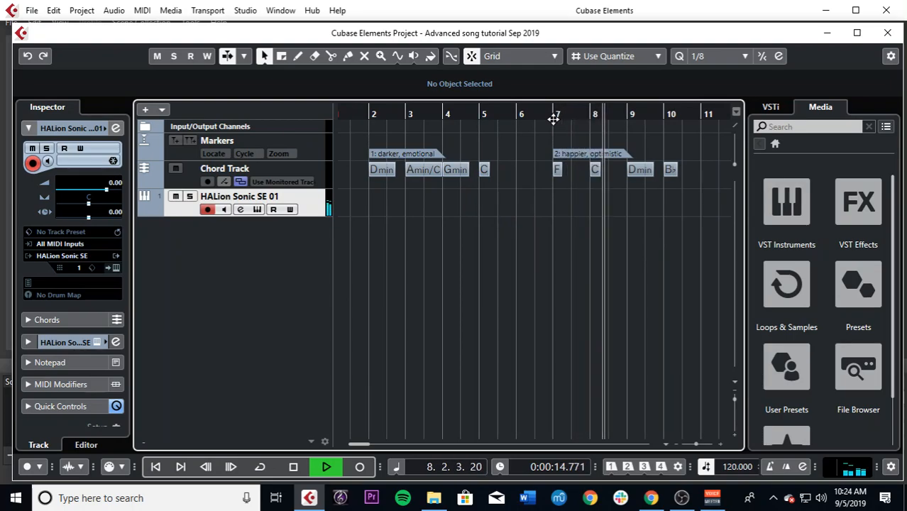
key(g)
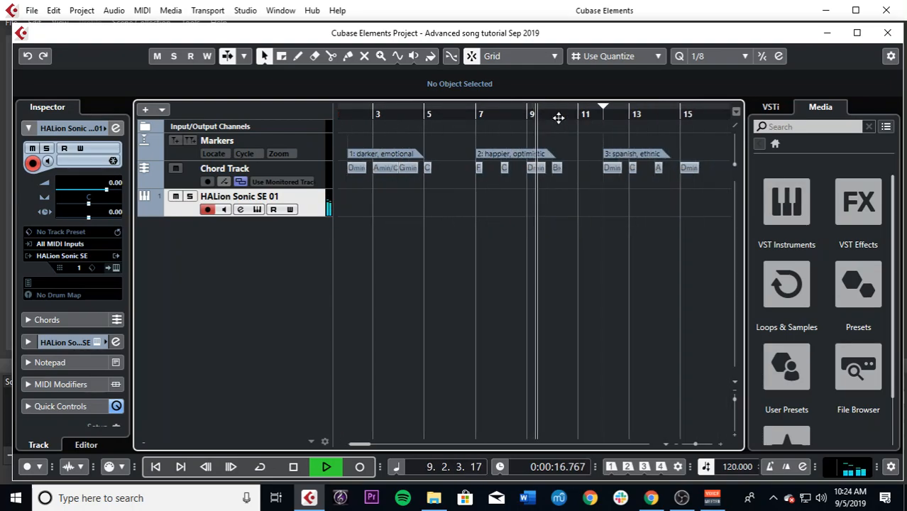
key(space)
key(g)
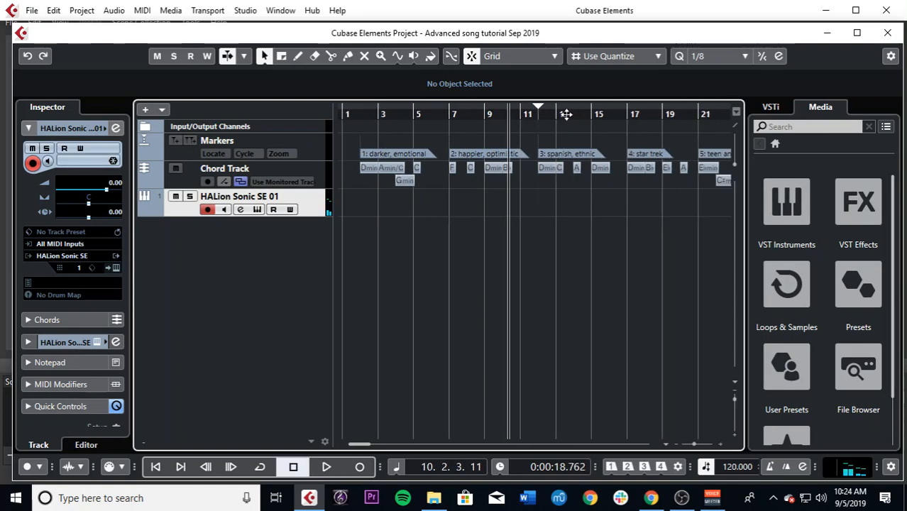
drag(596, 113, 298, 121)
key(h)
key(h)
key(h)
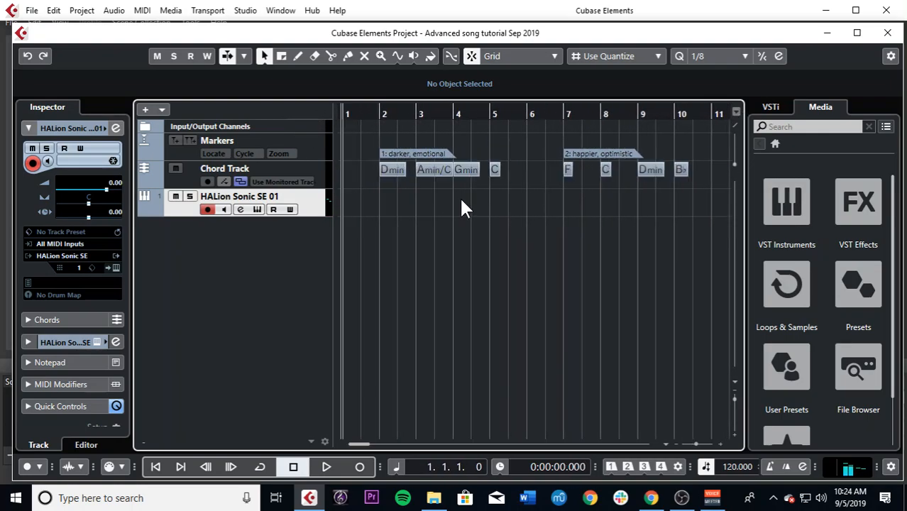
Step: Delete the "darker, emotional" marker and its Dmin, Amin/C, Gmin and C chords
key(g)
key(g)
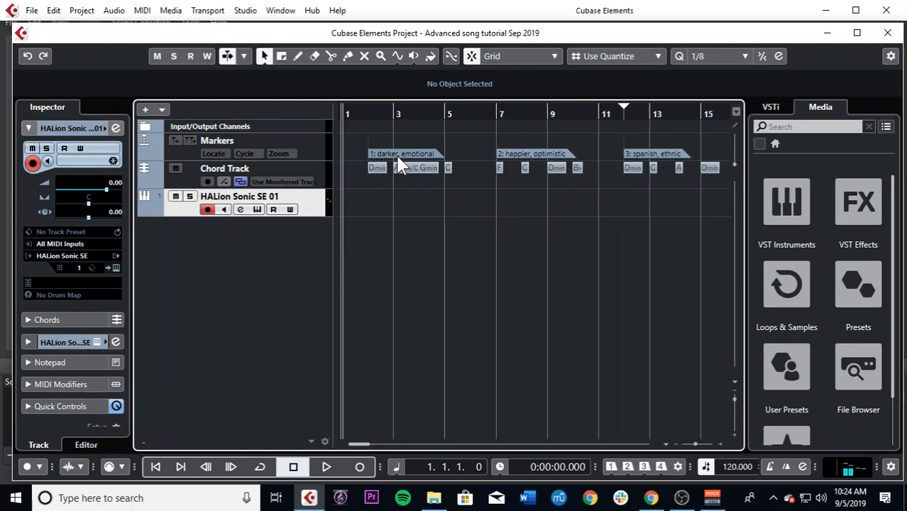
key(g)
key(g)
key(g)
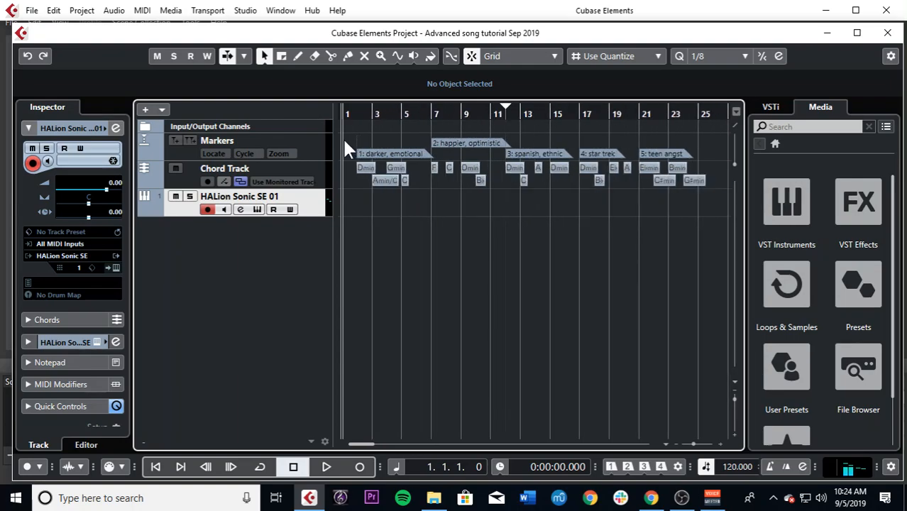
key(h)
mouse_move(342, 137)
mouse_down()
mouse_move(430, 200)
mouse_move(434, 191)
mouse_up()
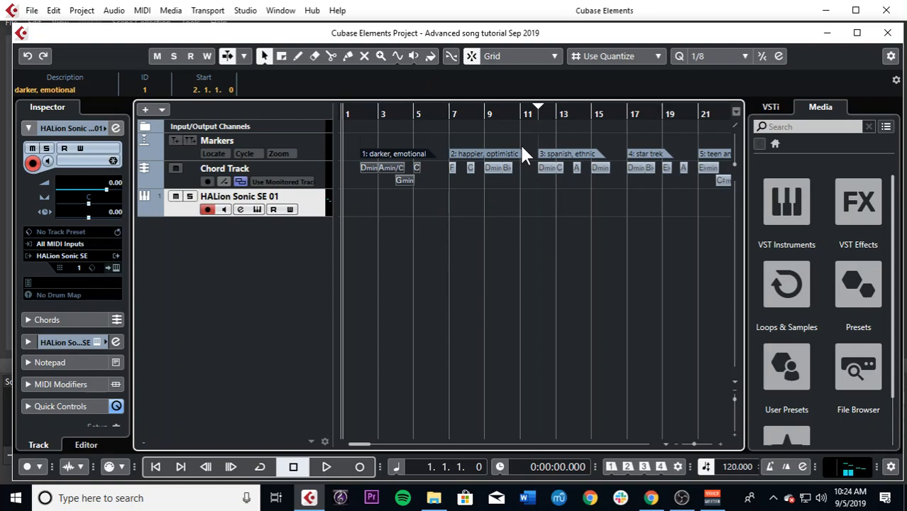
key(Delete)
Step: Delete the "spanish, ethnic", "star trek" and "teen angst" markers together with all their chords
key(g)
mouse_move(666, 138)
mouse_down()
mouse_move(652, 163)
mouse_move(492, 184)
mouse_up()
click(466, 114)
click(487, 143)
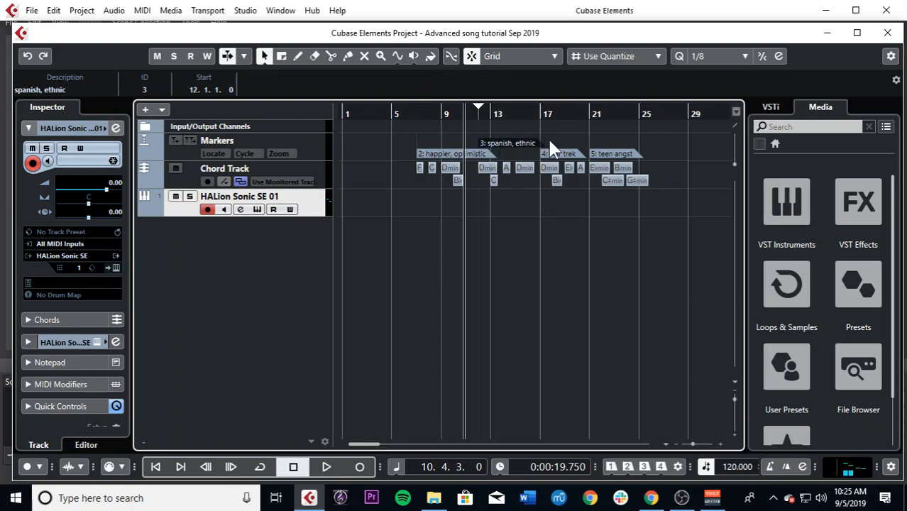
key(Delete)
drag(650, 166, 518, 209)
key(Delete)
drag(471, 160, 527, 193)
key(Delete)
Step: Move the "happier, optimistic" marker and its four chords to bar 2, and set the project cursor to bar 1
key(h)
key(h)
drag(419, 142, 532, 191)
key(g)
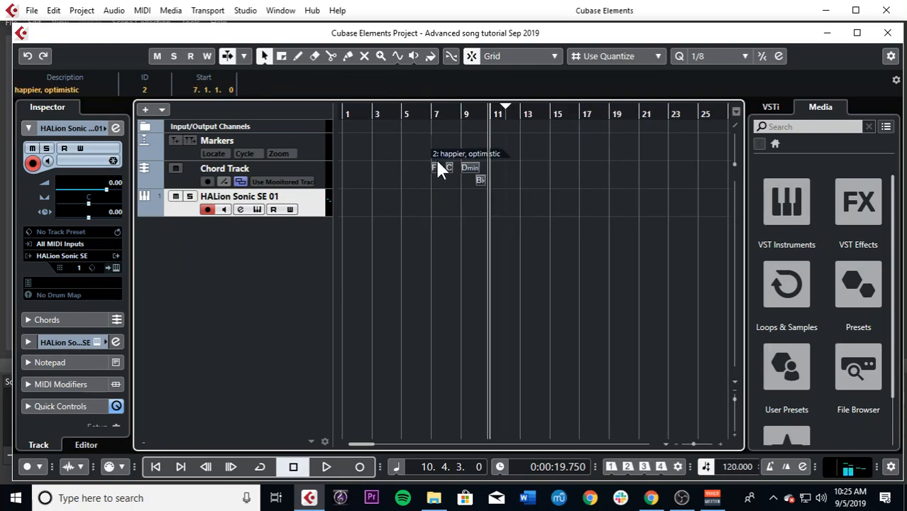
mouse_move(471, 174)
mouse_down()
mouse_move(366, 166)
mouse_move(457, 171)
mouse_up()
key(h)
key(g)
click(345, 114)
key(h)
key(h)
key(h)
key(h)
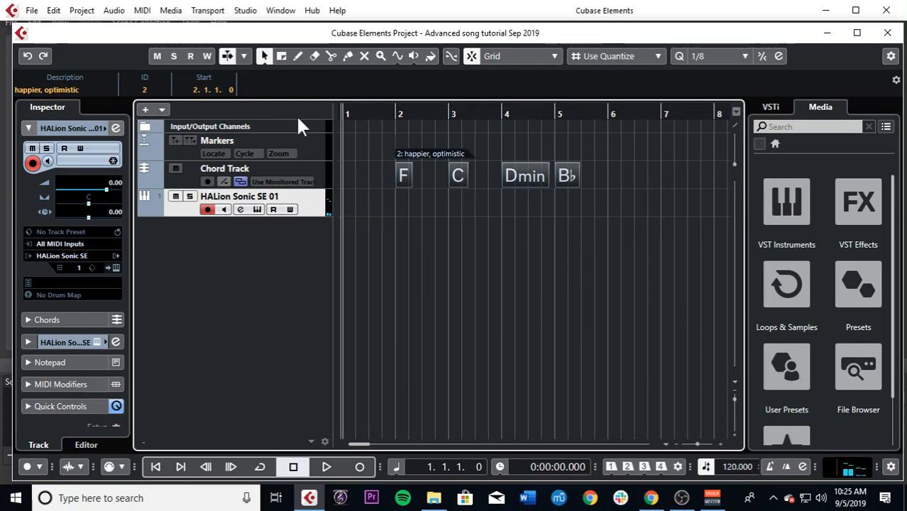
click(401, 135)
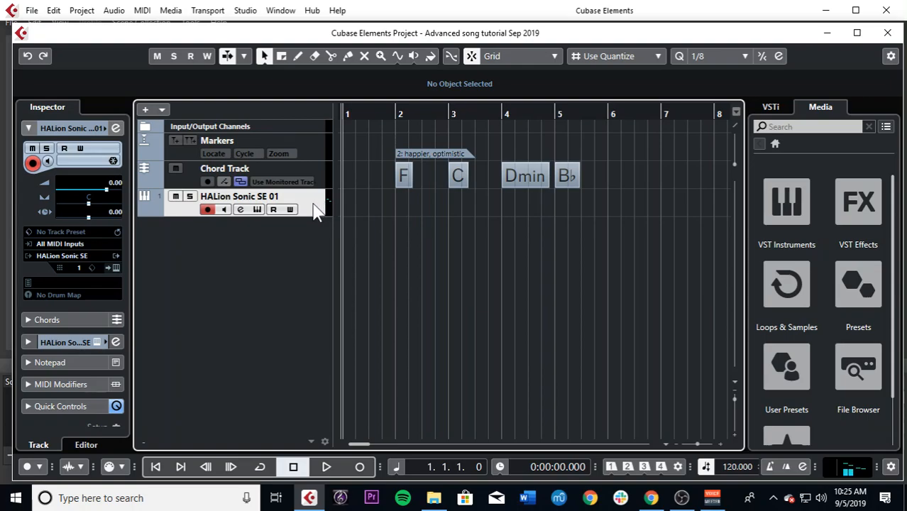
Step: Mute the chord track and copy its F, C, Dmin and B♭ chords onto the HALion Sonic SE 01 track as MIDI parts
click(176, 168)
right_click(518, 113)
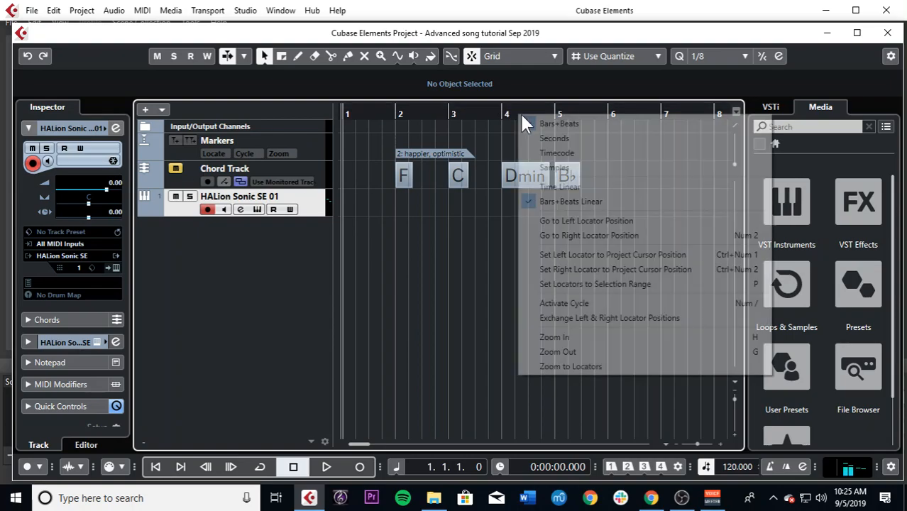
click(525, 123)
drag(604, 170, 402, 197)
Step: Play the new HALion Sonic chord parts from bar 2 with the metronome on, and stop after the B♭ chord starts
click(395, 115)
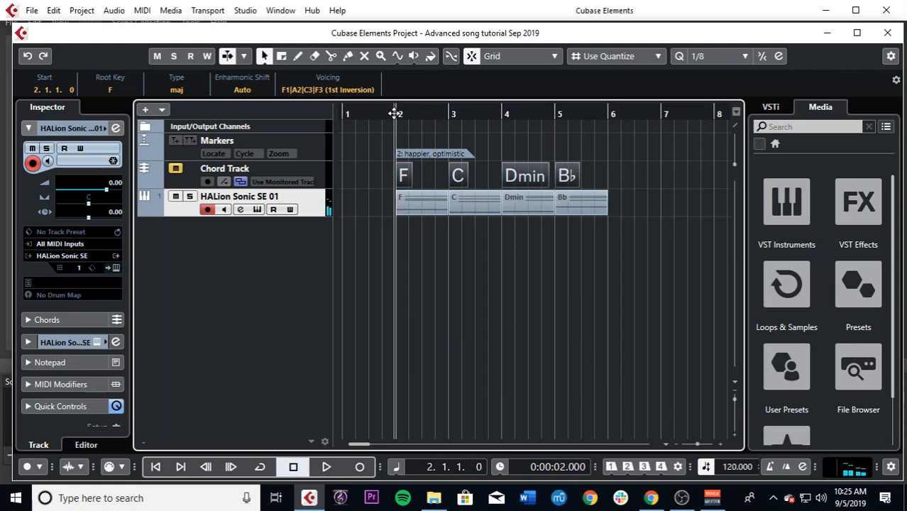
key(space)
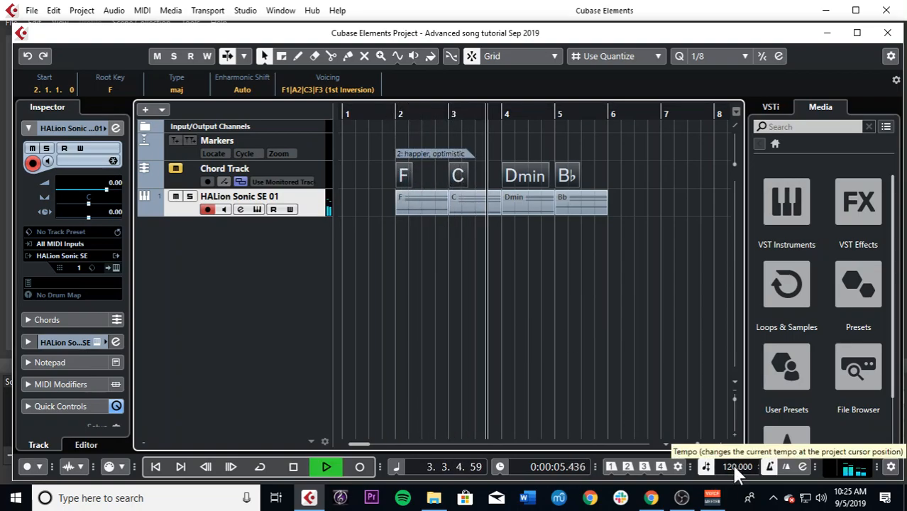
click(631, 155)
key(g)
key(g)
key(g)
key(g)
key(g)
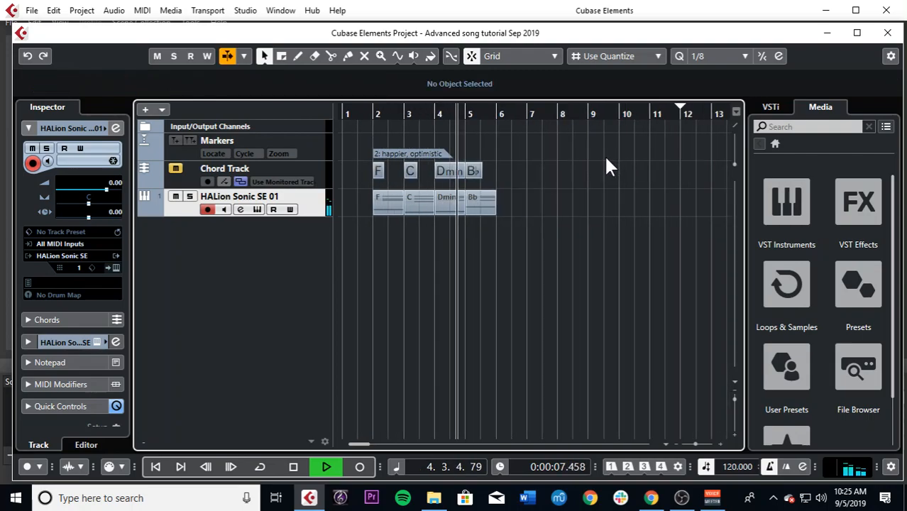
key(space)
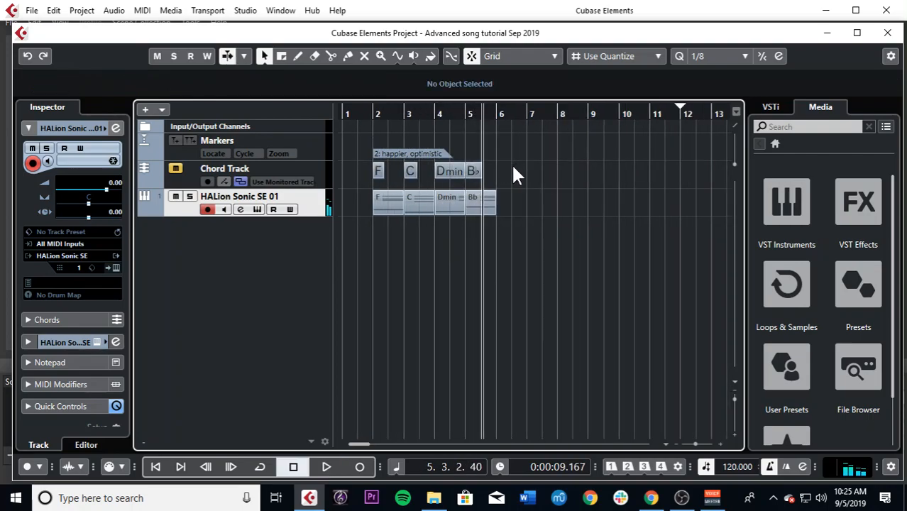
Step: Add one instrument track using Groove Agent SE, routed to Stereo Out
right_click(284, 211)
click(344, 232)
click(444, 248)
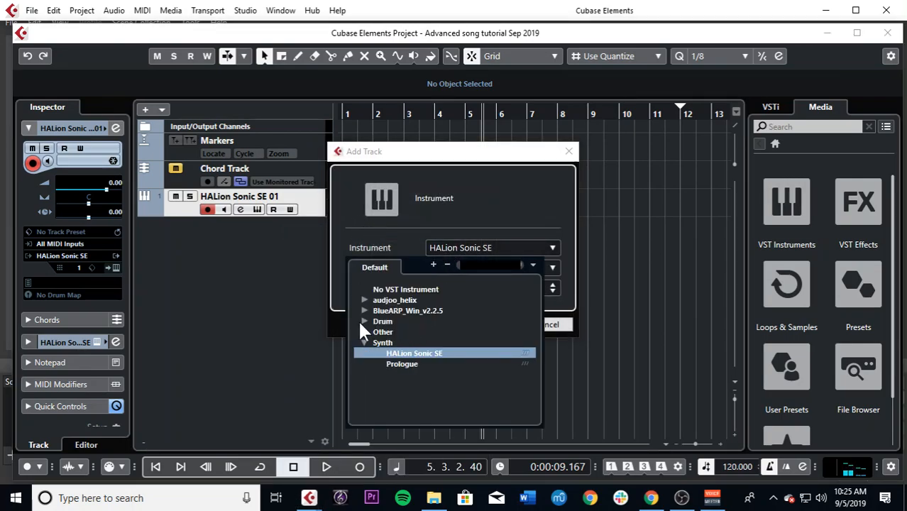
click(364, 320)
click(396, 328)
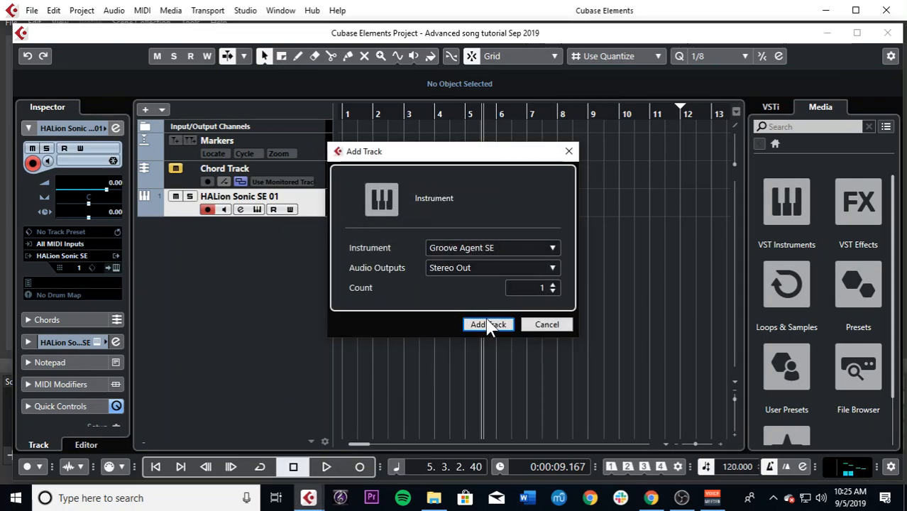
click(485, 326)
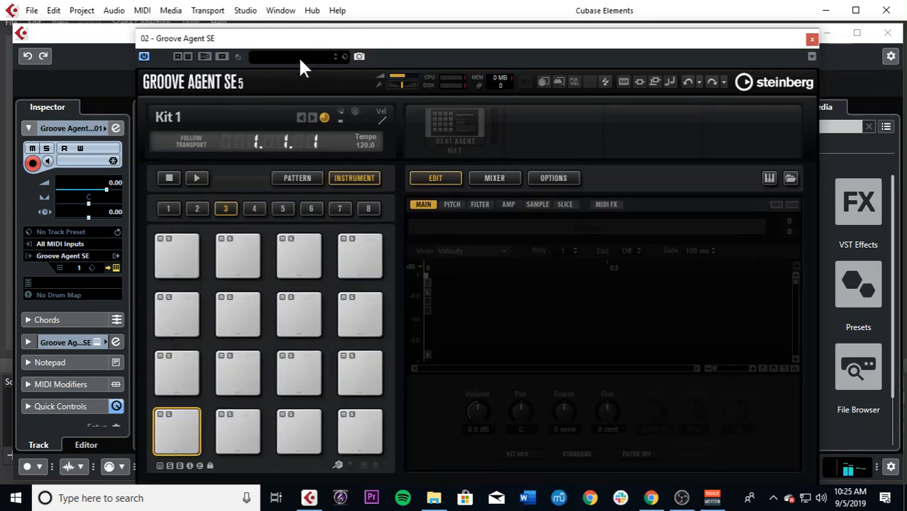
Step: Clear the preset filters in Groove Agent SE and load the NYC Pop Hop kit from the EastCoast Hip-Hop sub style
click(298, 57)
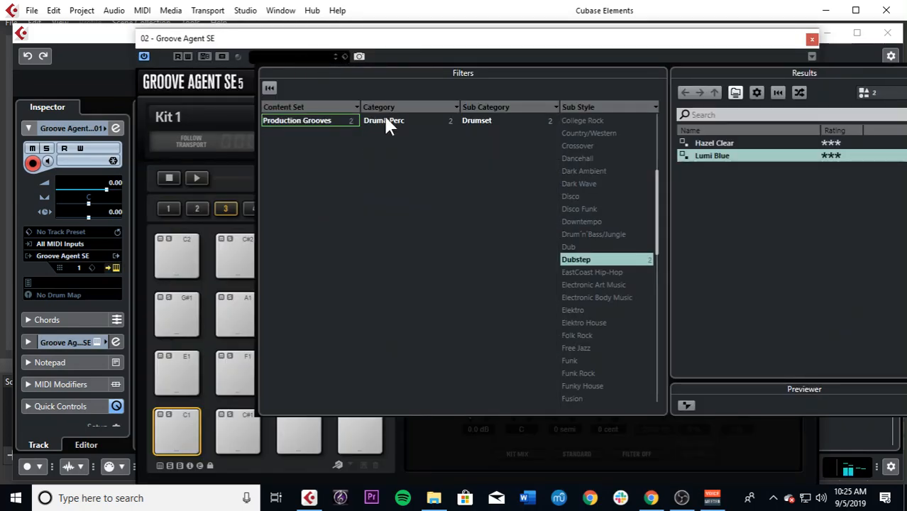
click(270, 87)
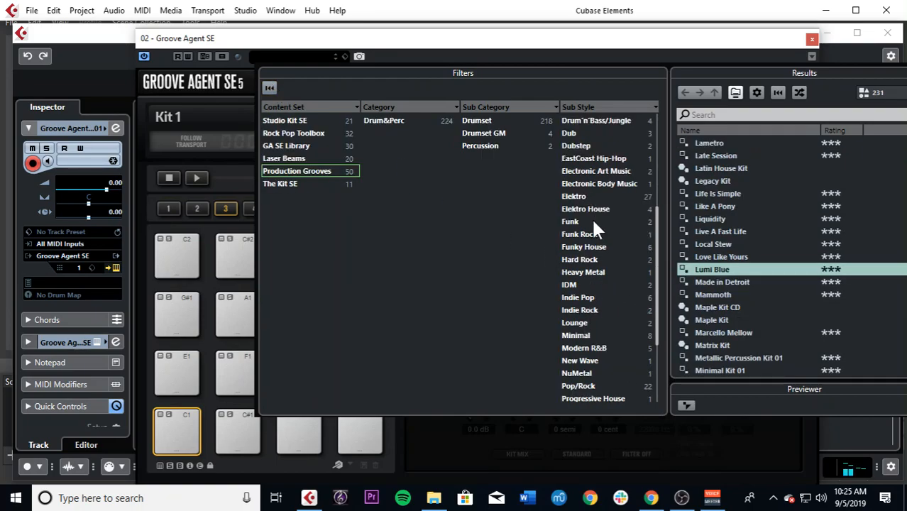
click(589, 159)
double_click(718, 144)
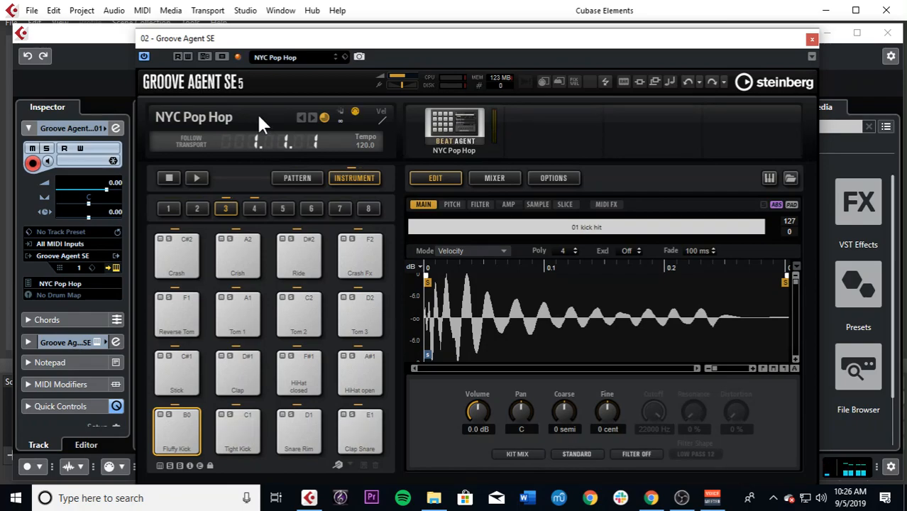
Step: Reset the preset filters and load Dance Kit 01 from the Elektro sub style
click(306, 56)
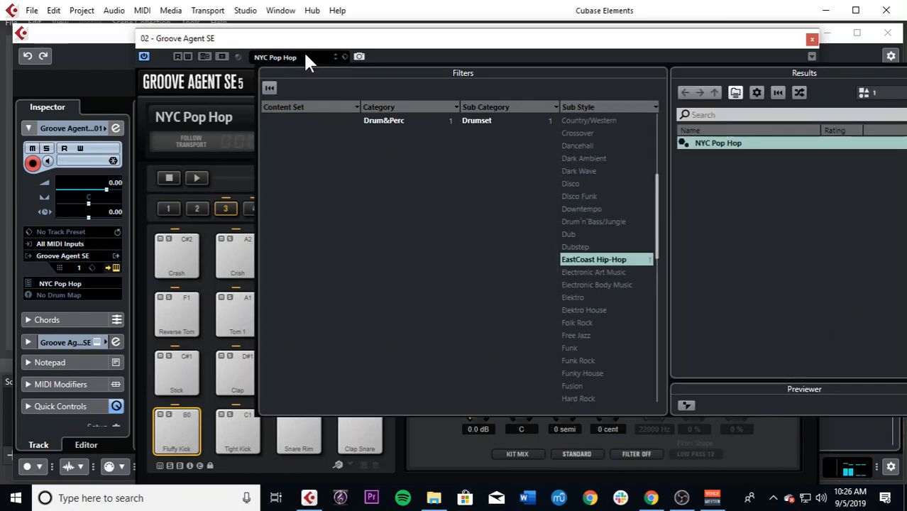
click(583, 186)
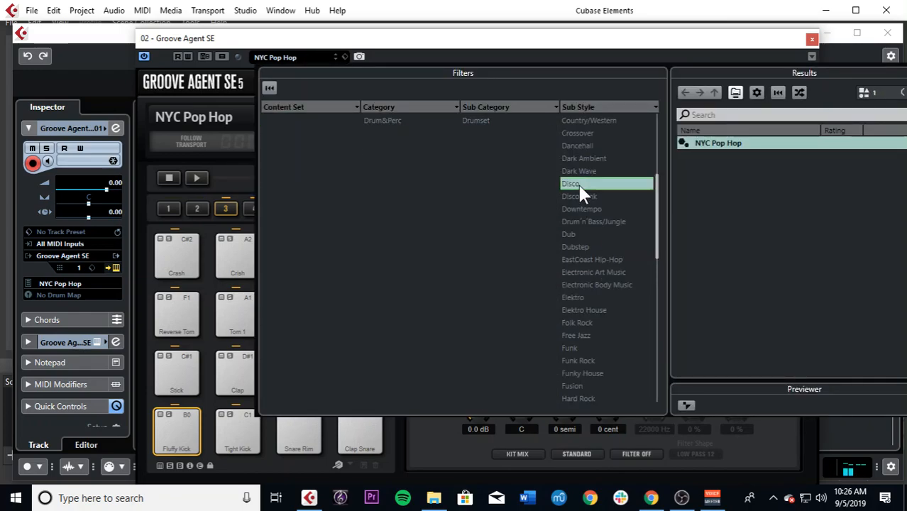
click(271, 87)
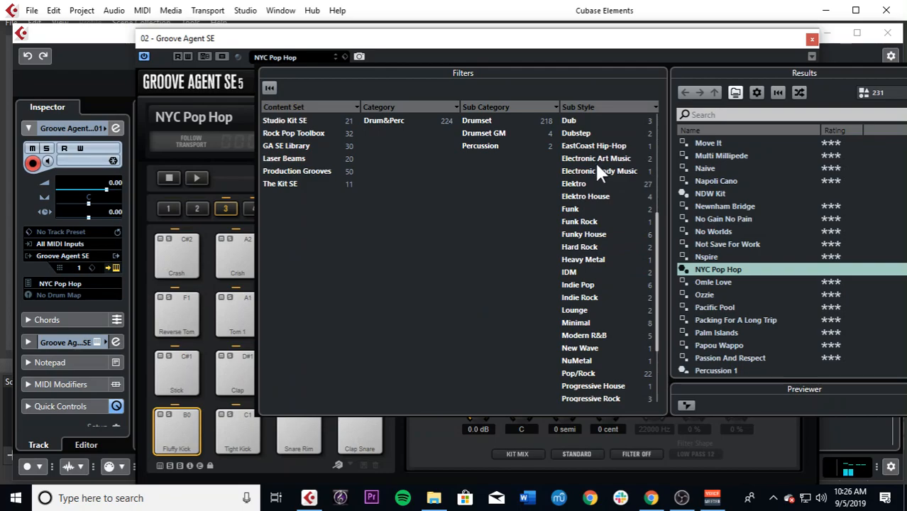
click(605, 183)
double_click(714, 176)
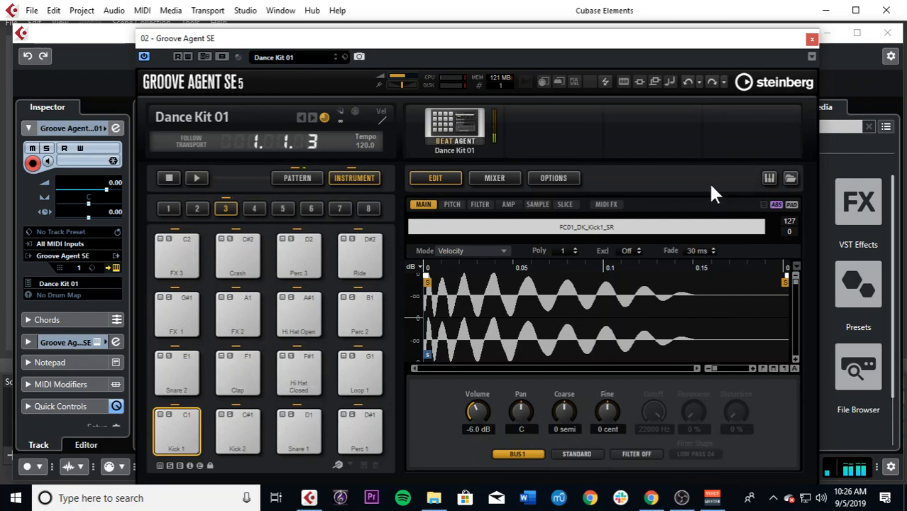
Step: Reset the preset filters, load the Alive kit from the Pop/Rock sub style, and close the Groove Agent SE window
click(294, 55)
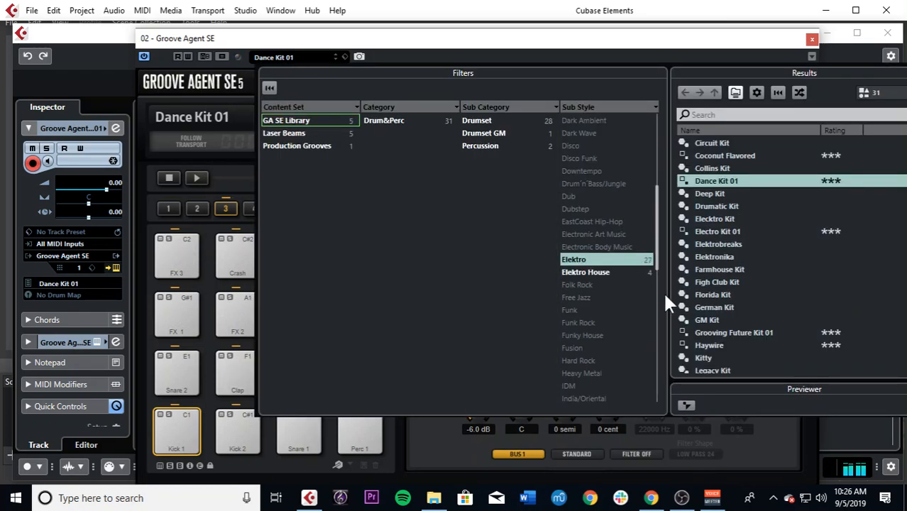
click(269, 87)
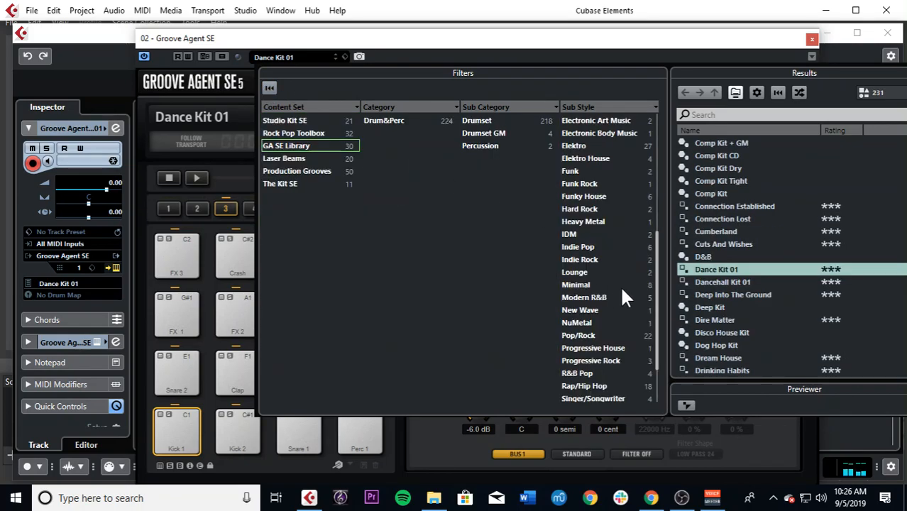
click(588, 335)
double_click(773, 174)
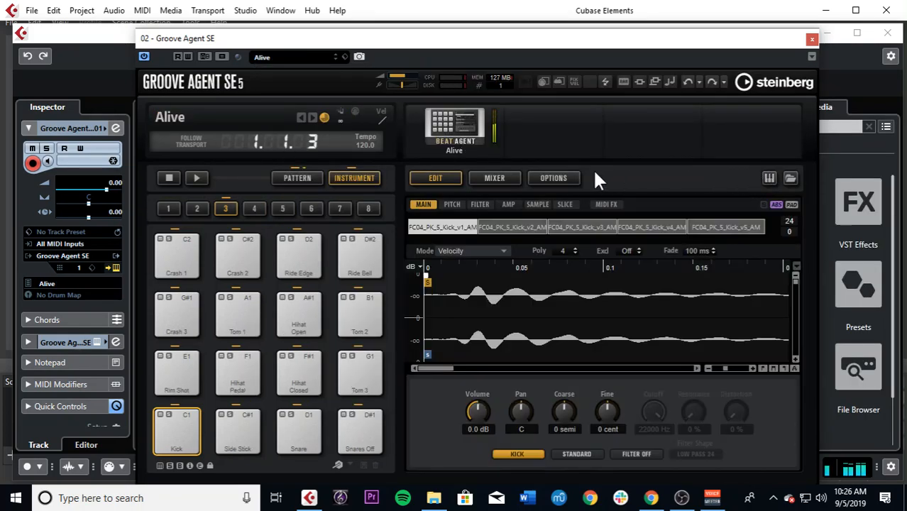
click(811, 39)
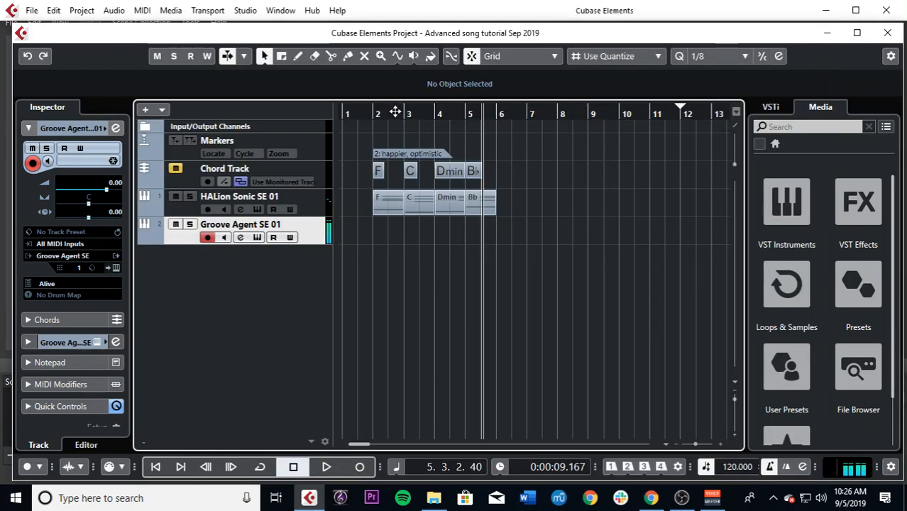
Step: Record a drum part on the Groove Agent SE 01 track from position 1.3.3 to just past bar 7
drag(397, 113, 363, 116)
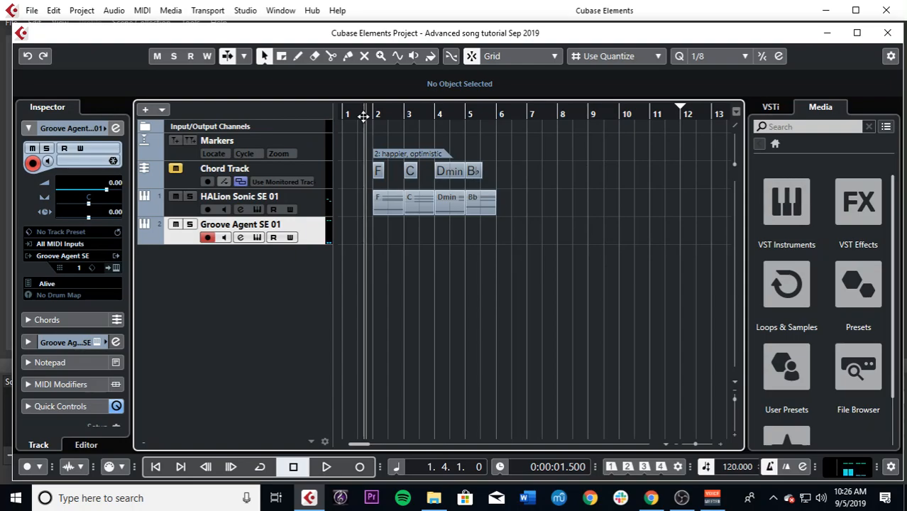
mouse_move(364, 116)
mouse_down()
mouse_move(391, 114)
mouse_move(376, 119)
mouse_up()
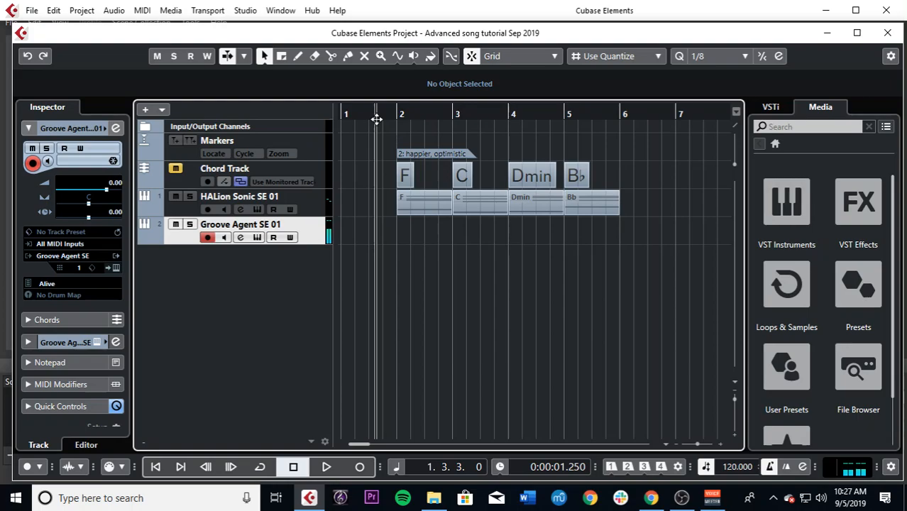
key(KP_Multiply)
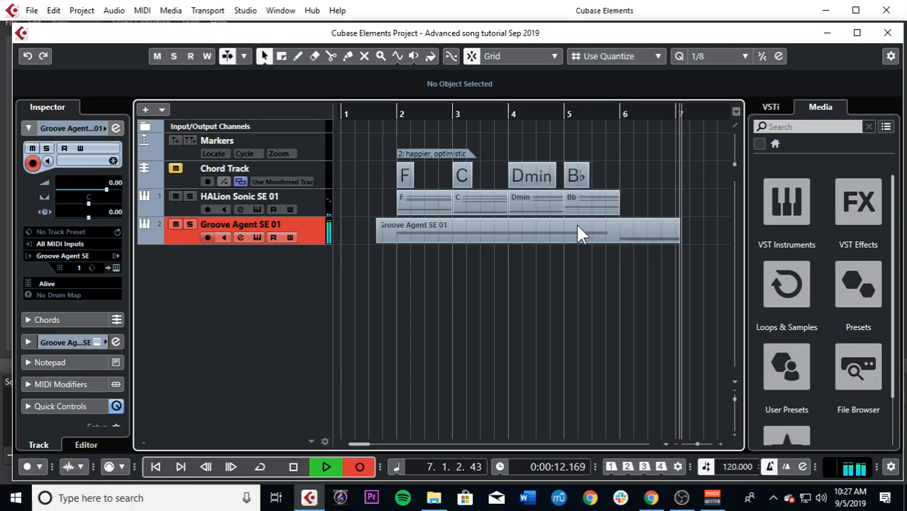
key(space)
Step: Select the recorded Groove Agent drum part and set the quantize preset to 1/8
key(g)
key(g)
key(g)
key(g)
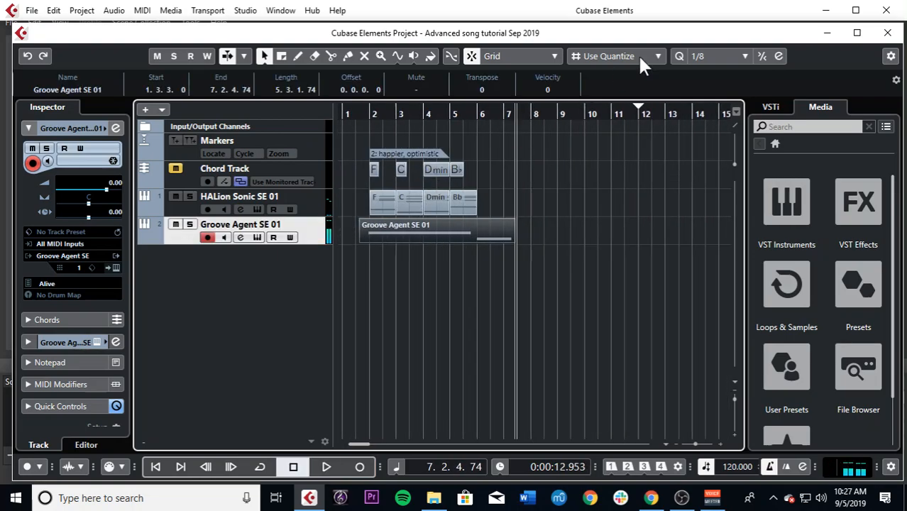
click(711, 59)
click(731, 115)
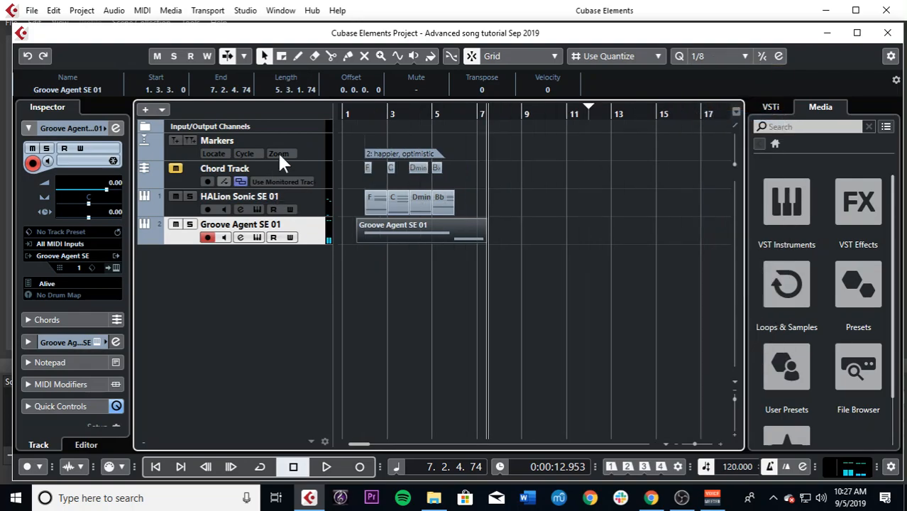
Step: Extend the end of the Groove Agent SE 01 drum part to bar 10
drag(377, 113, 346, 115)
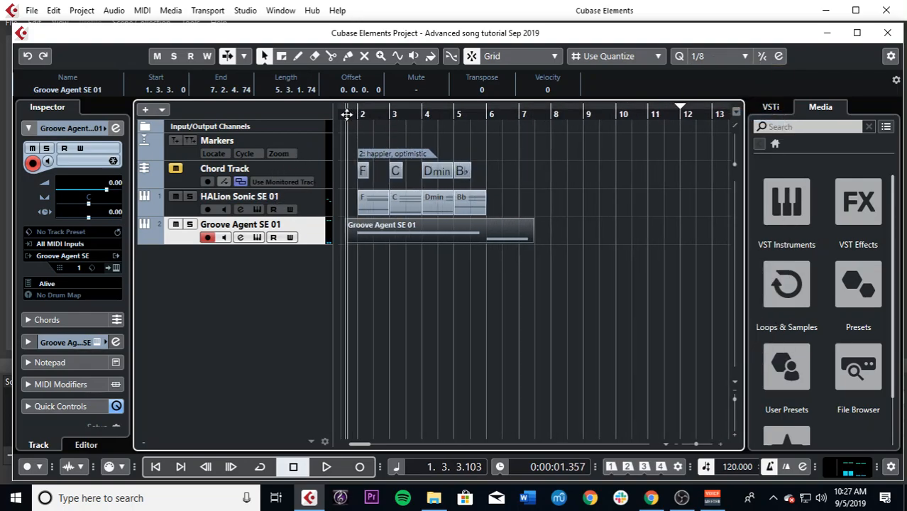
click(710, 57)
click(717, 116)
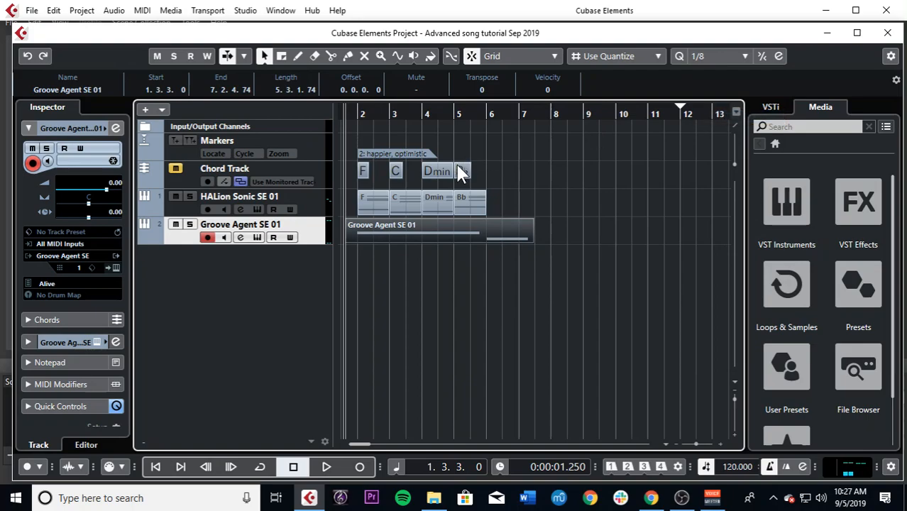
click(538, 220)
drag(532, 239, 614, 239)
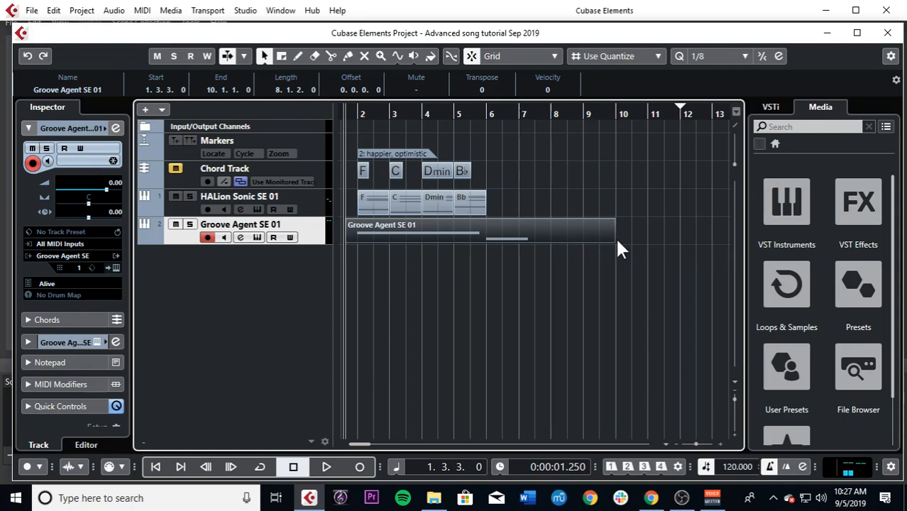
Step: Lengthen the drum part's C0 note at bar 6 to end at 9.4.3, and play the song from 1.2.3
double_click(544, 238)
drag(497, 328, 558, 320)
key(h)
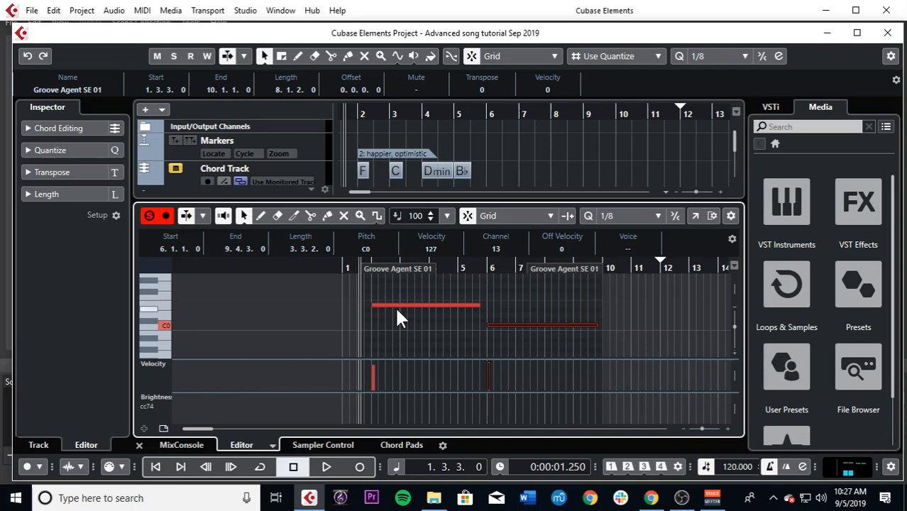
key(h)
key(h)
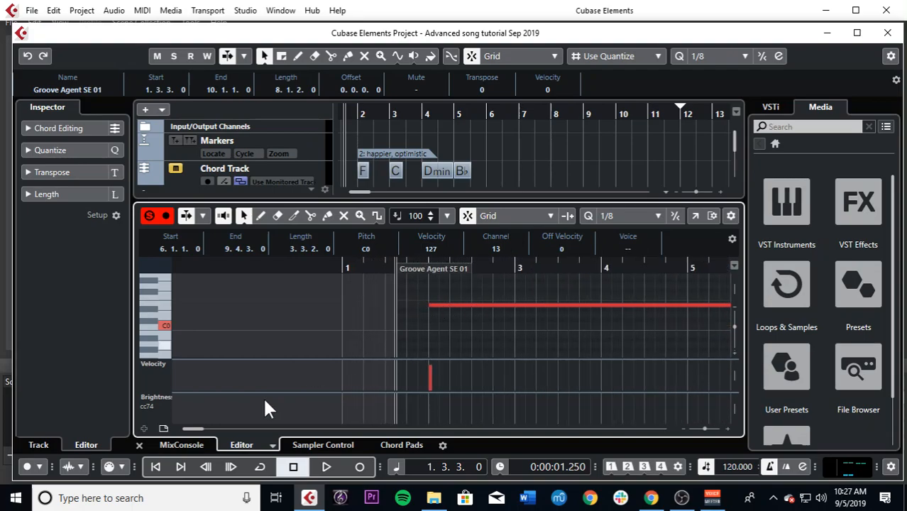
click(140, 439)
click(338, 119)
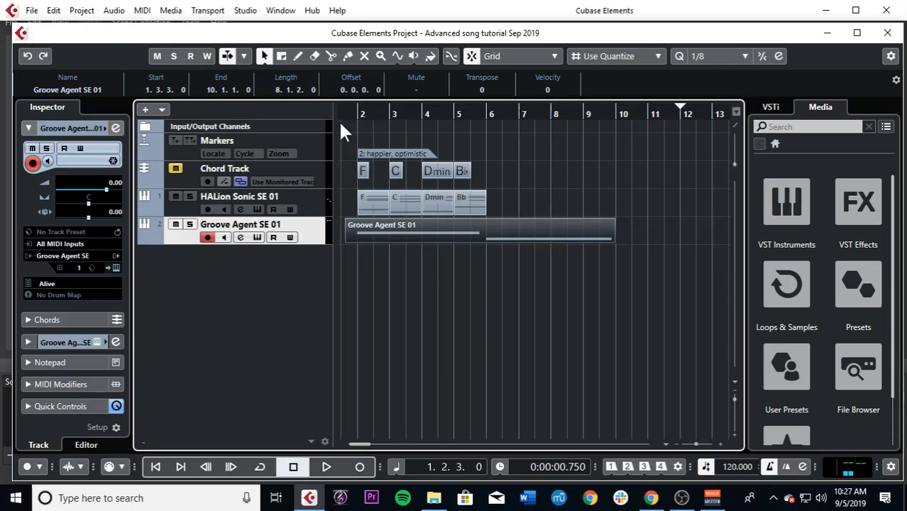
key(space)
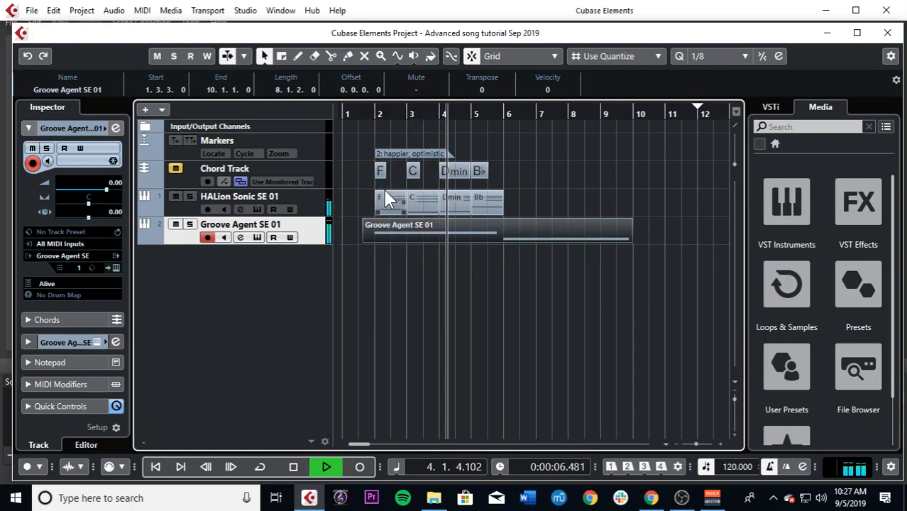
Step: Duplicate the four HALion Sonic SE 01 chord parts into bars 6 to 9 and play back the repeated progression
click(540, 172)
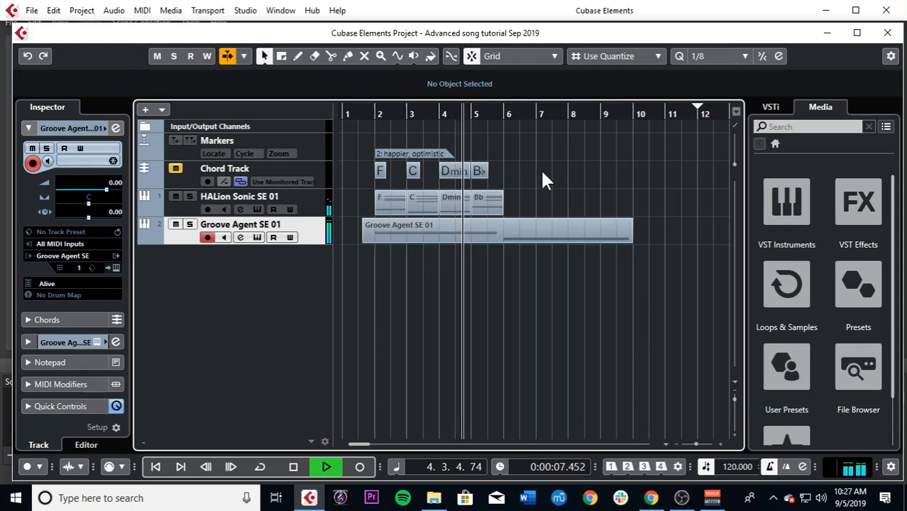
click(387, 205)
key(space)
key(ctrl+d)
key(space)
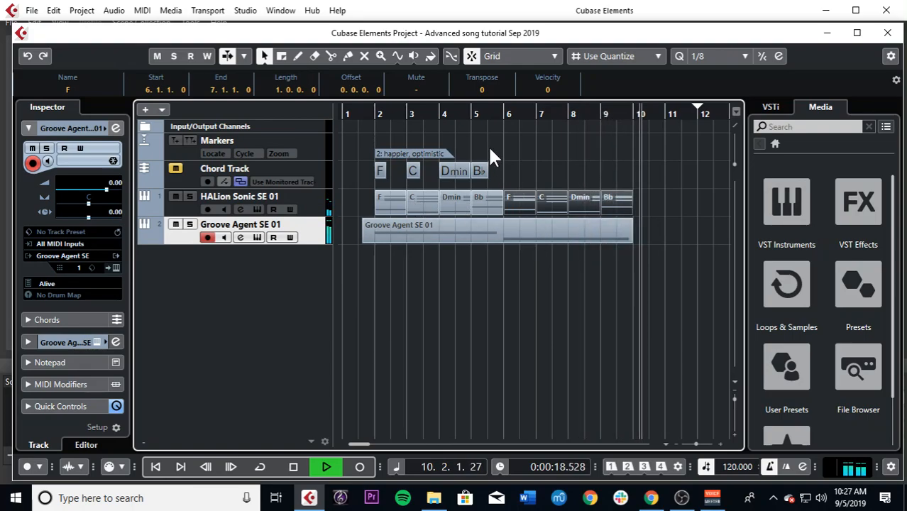
click(501, 116)
key(space)
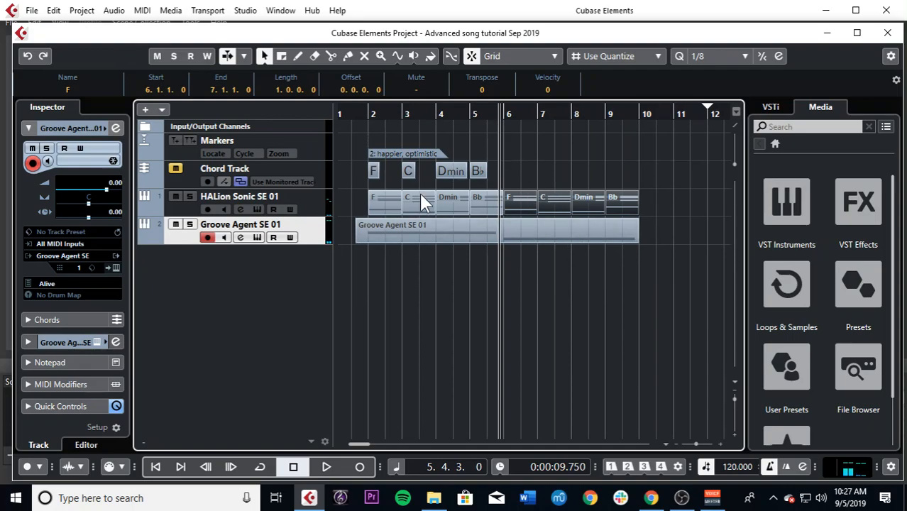
Step: Add a new instrument track using the HALion Sonic SE synth
right_click(288, 276)
click(348, 234)
click(446, 252)
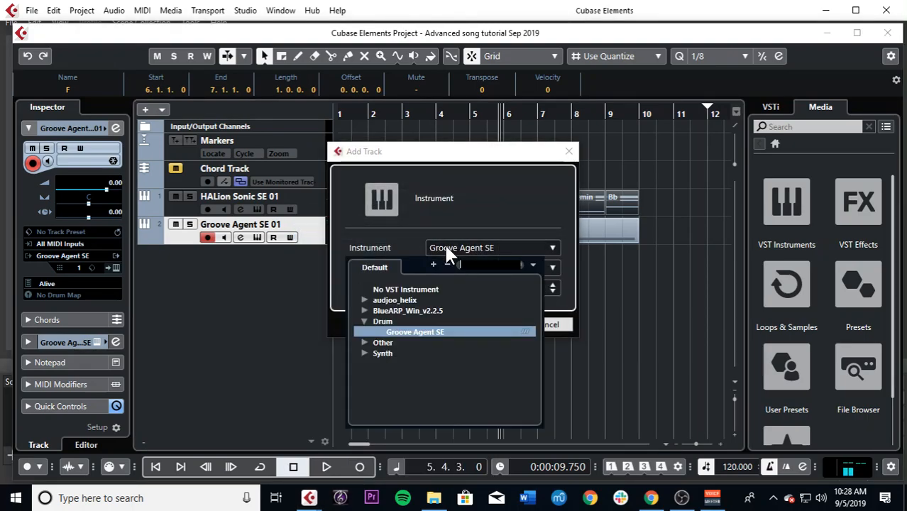
click(362, 352)
click(403, 361)
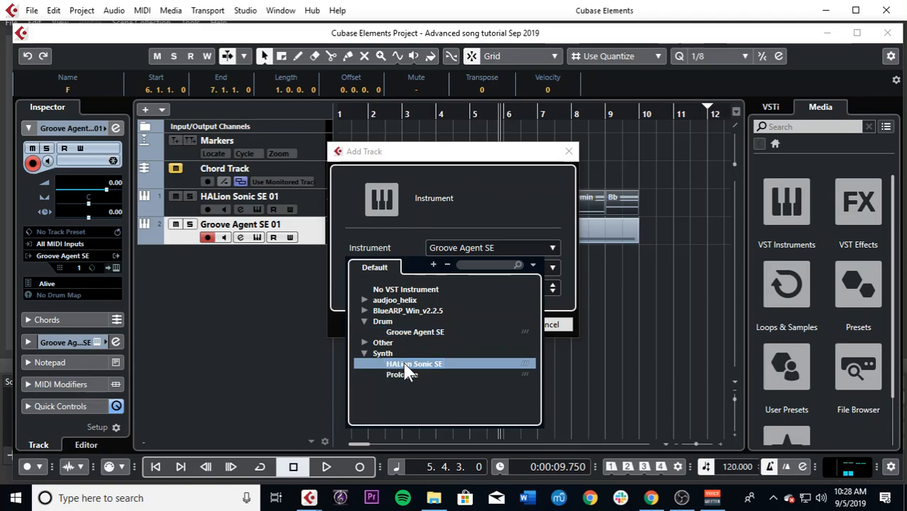
click(489, 325)
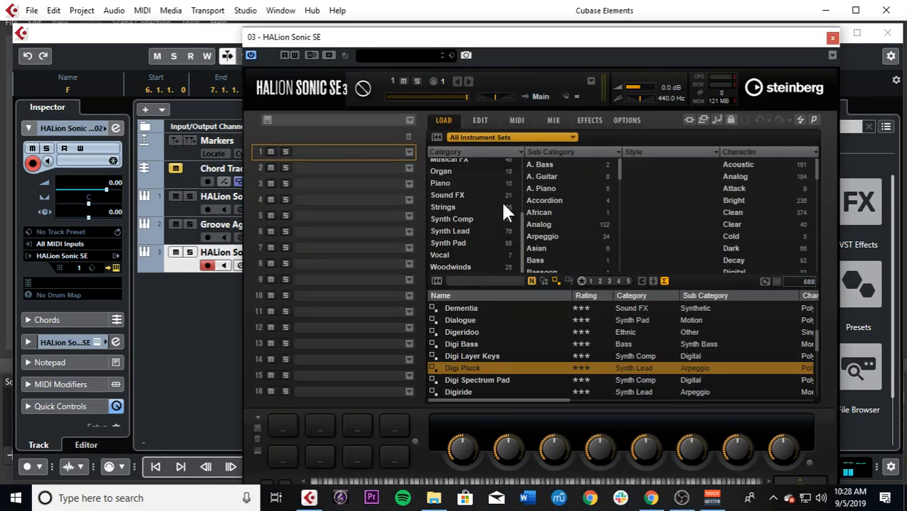
Step: Load the String Quartet program into slot 1 and Cello Duo into slot 2 of the new HALion Sonic SE
click(445, 206)
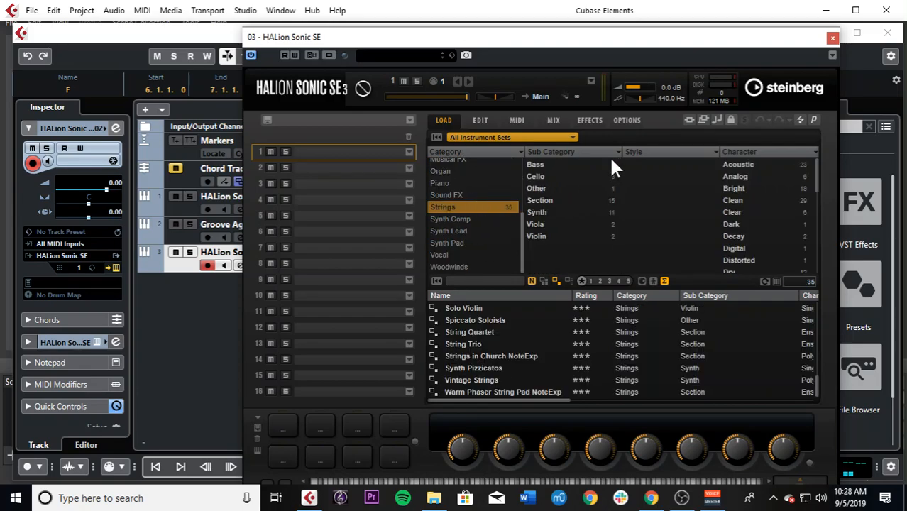
click(483, 331)
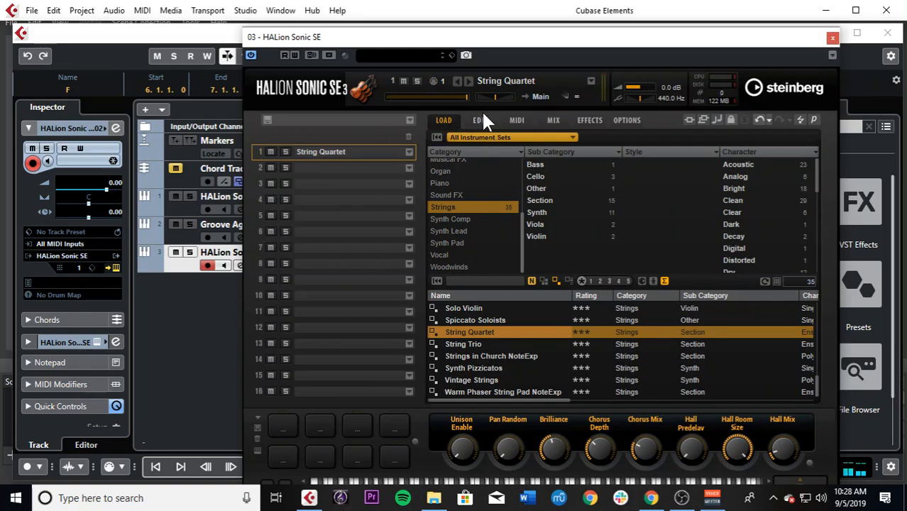
click(410, 168)
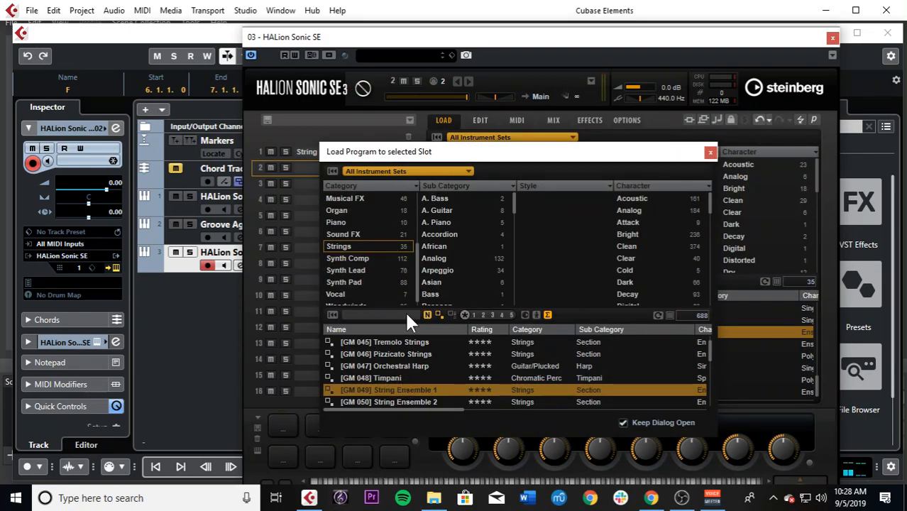
click(394, 313)
text(strings)
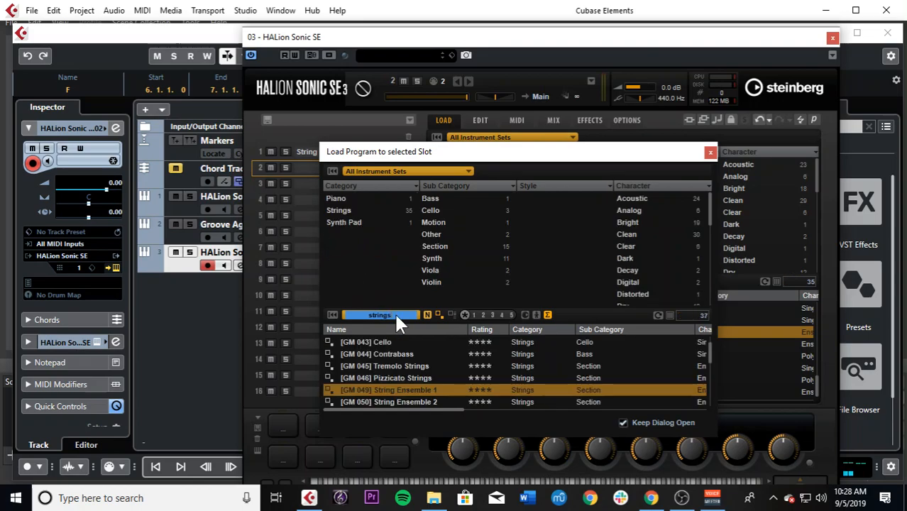
scroll(398, 356, down, 1)
scroll(399, 362, down, 3)
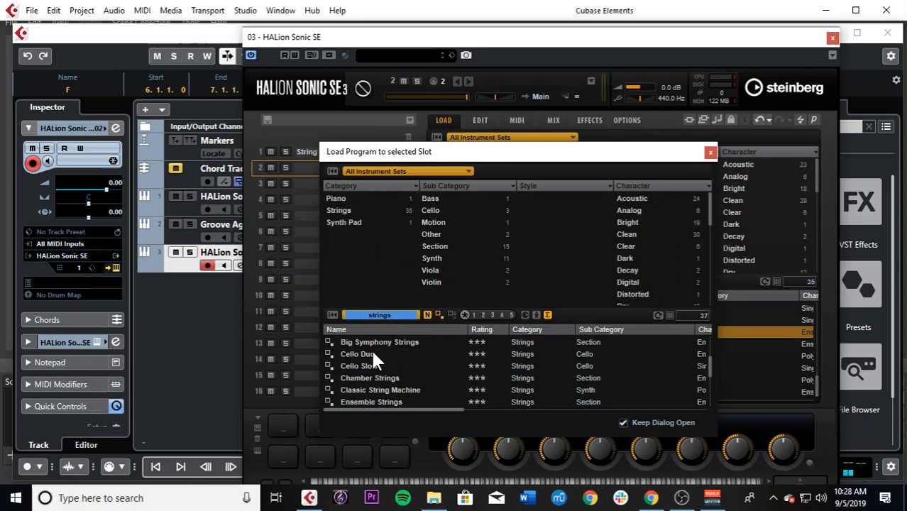
double_click(370, 353)
click(709, 152)
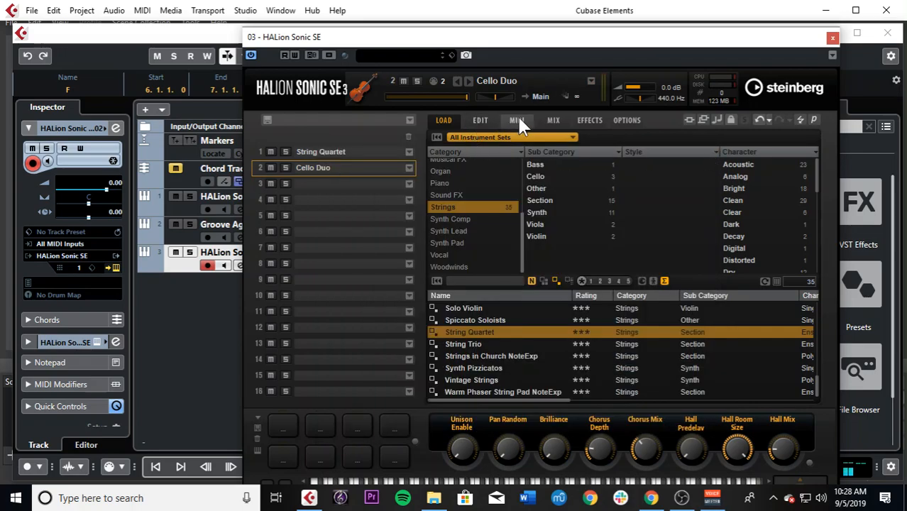
Step: Set the Cello Duo slot's MIDI channel to 1 and lower its mix level, closing the instrument window
click(516, 120)
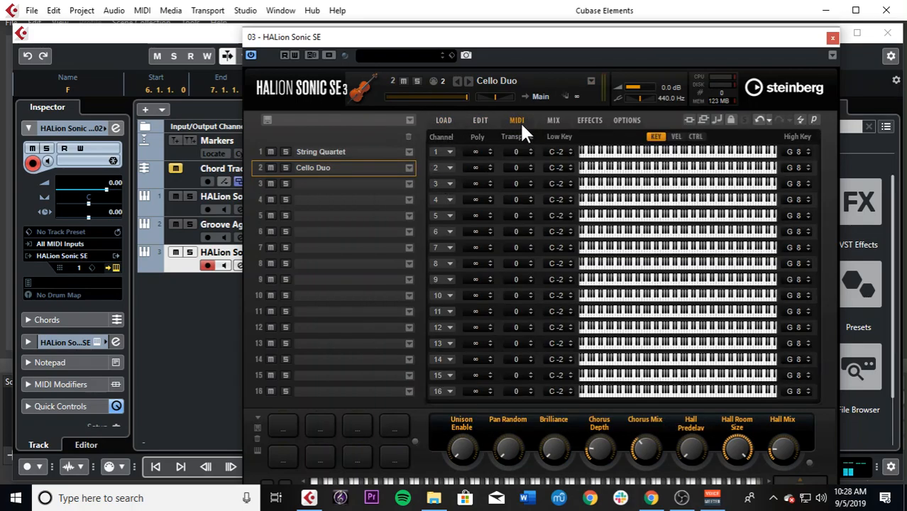
click(444, 169)
click(458, 182)
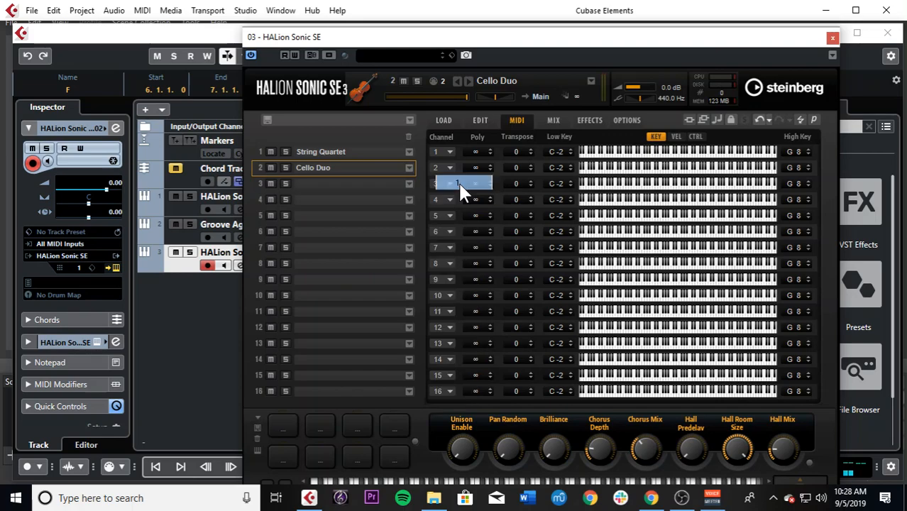
click(481, 122)
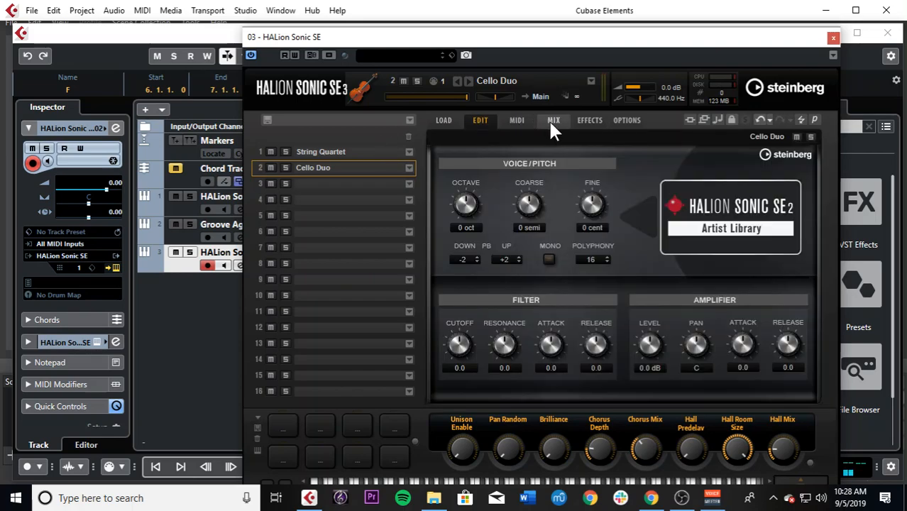
click(552, 124)
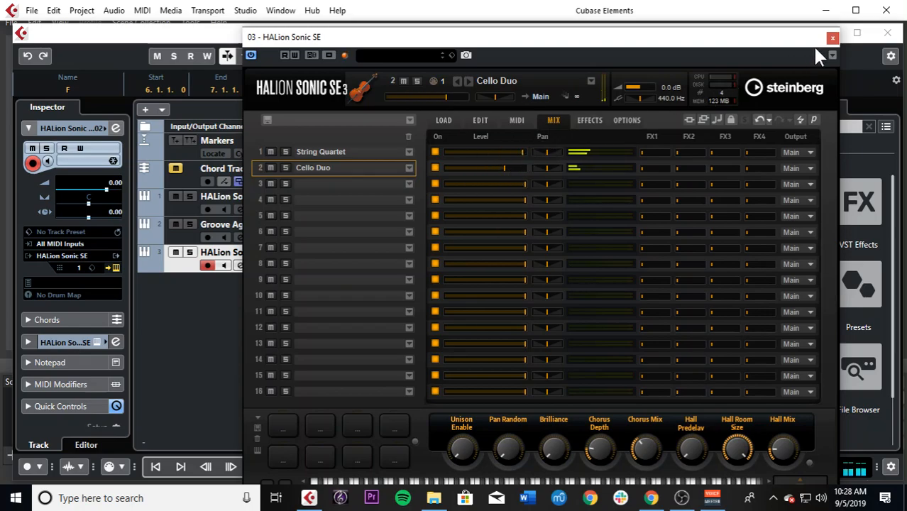
click(832, 38)
Step: Copy the four chord parts in bars 6 to 9 from HALion Sonic SE 01 onto the HALion Sonic SE 02 track
click(594, 163)
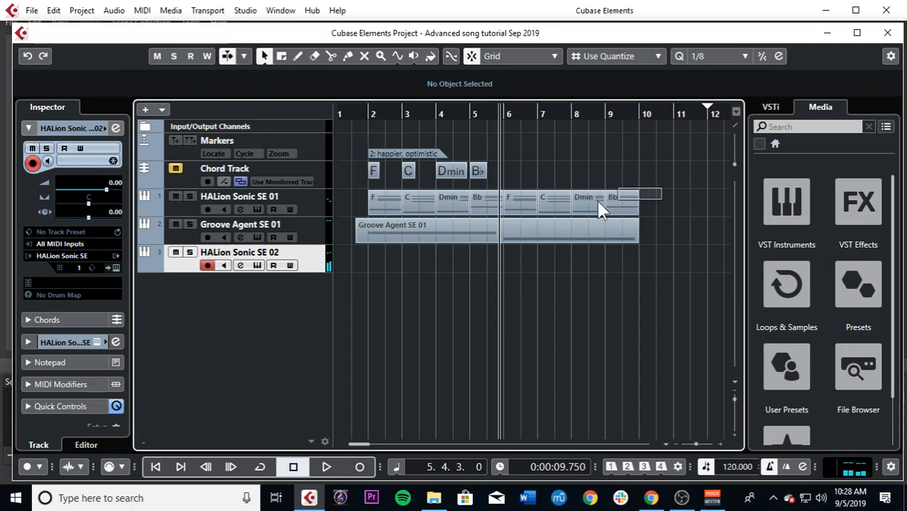
drag(516, 203, 514, 249)
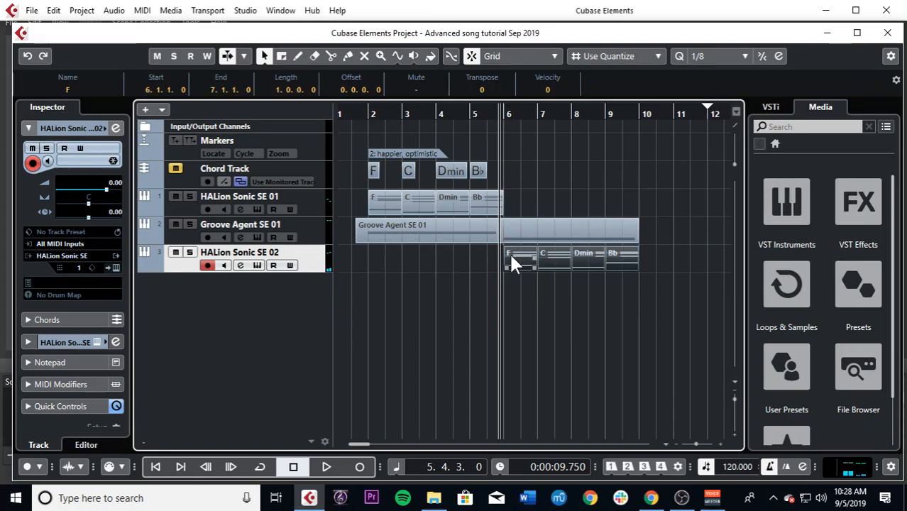
key(h)
key(h)
key(h)
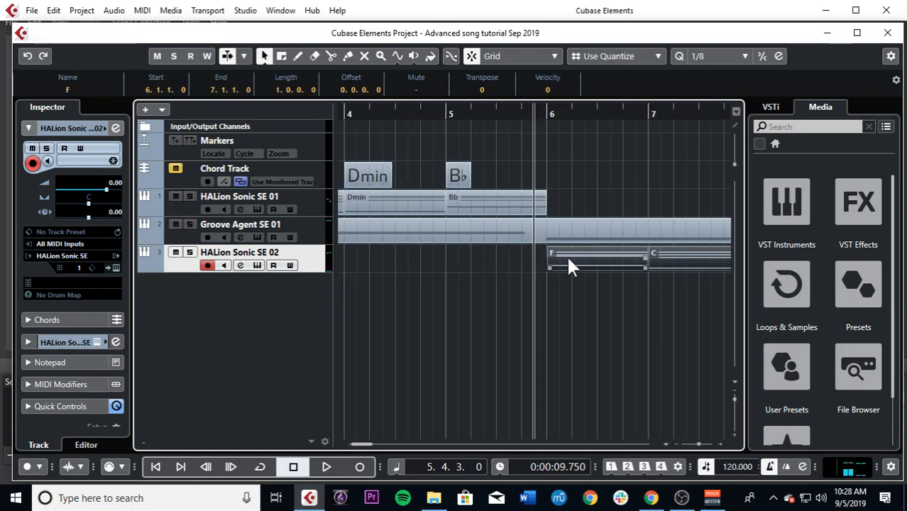
drag(566, 254, 568, 205)
Step: Play back the layered piano and string chords from 5.4.3 into bar 9
key(space)
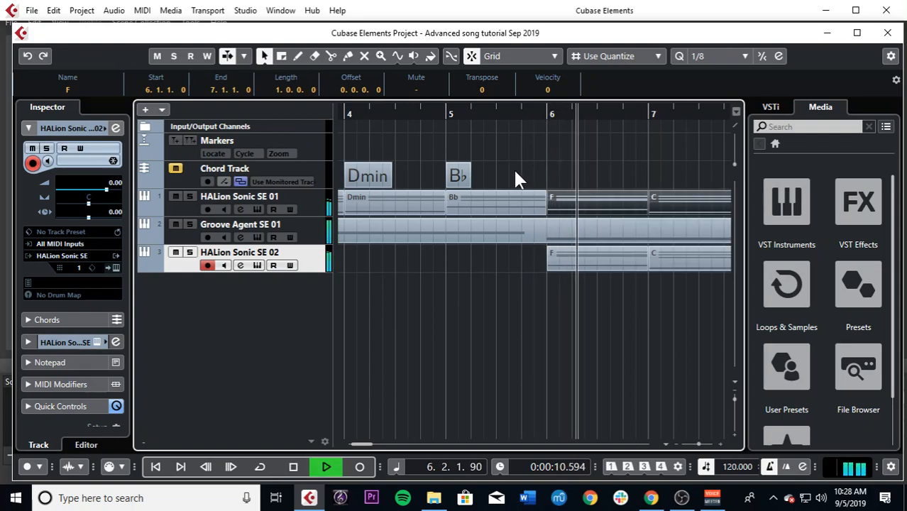
key(g)
key(g)
key(g)
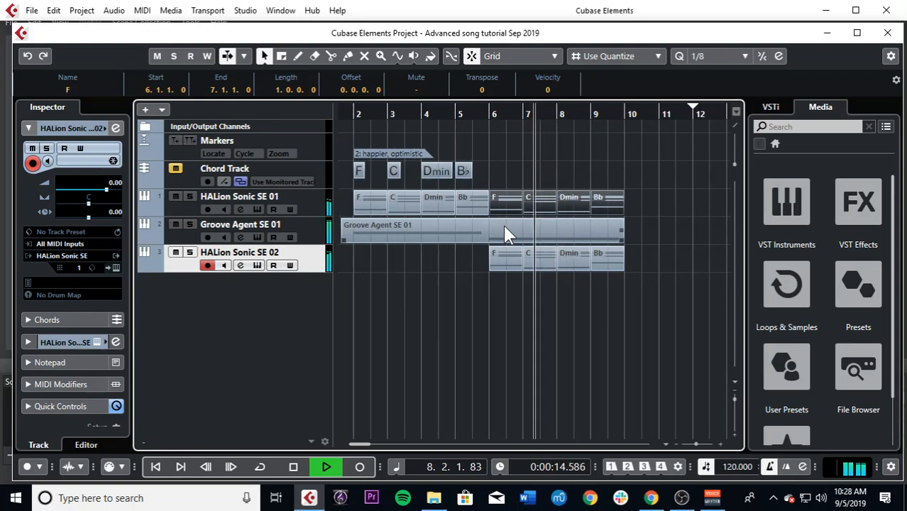
key(g)
key(h)
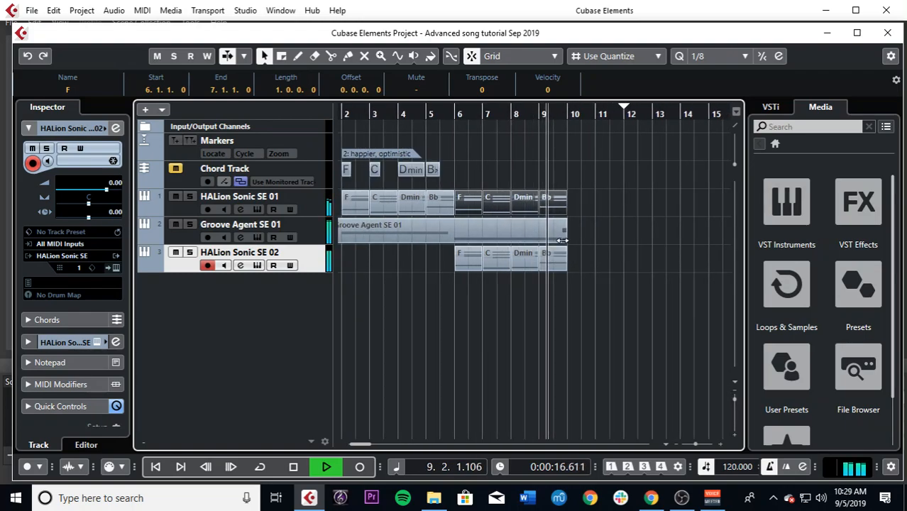
key(space)
Step: Shorten the Groove Agent SE 01 drum part to end at bar 6 and set the project tempo to 92
drag(565, 239, 454, 239)
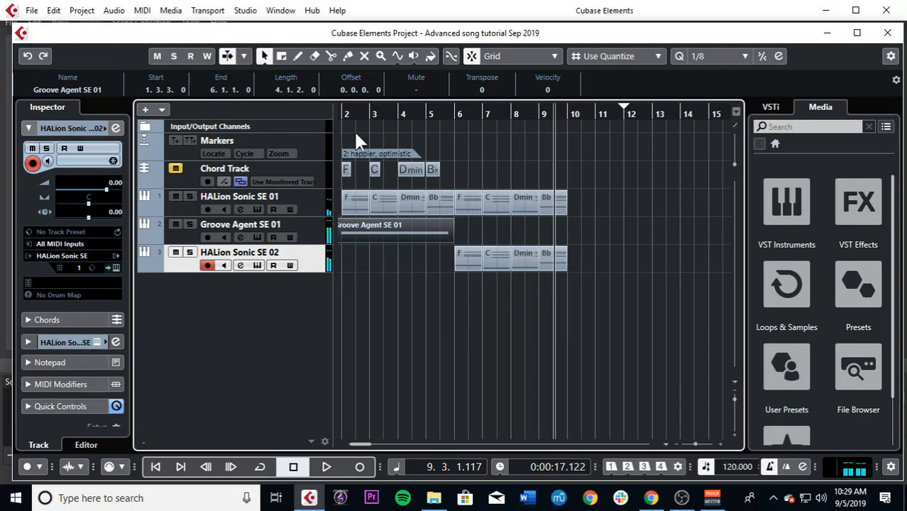
click(323, 236)
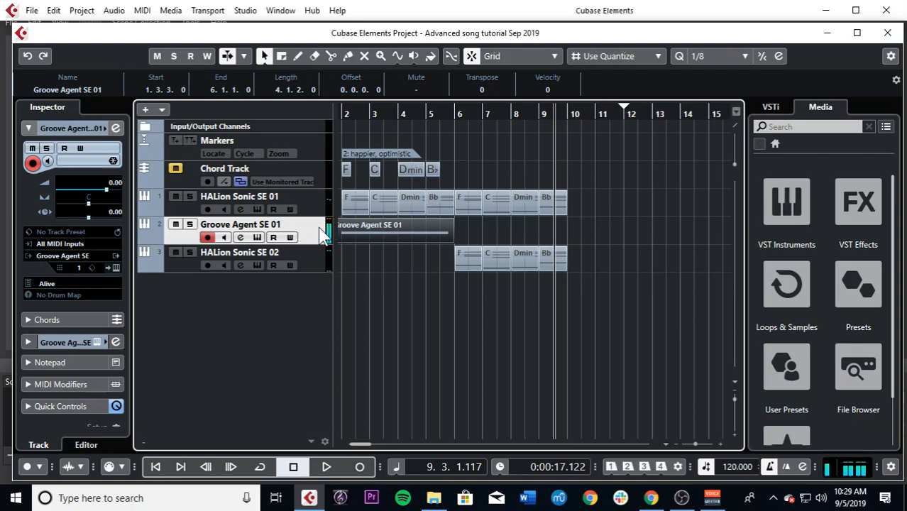
click(442, 115)
drag(732, 463, 733, 510)
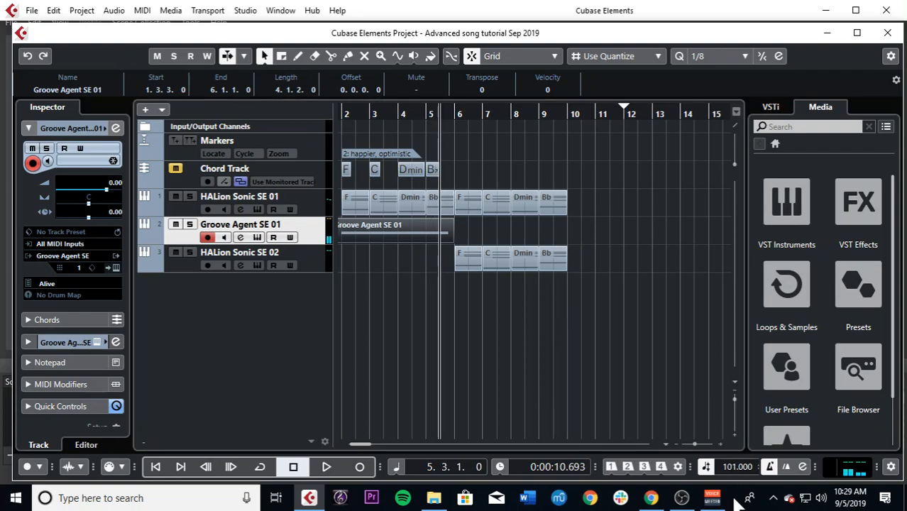
Step: Record a second Groove Agent SE 01 drum part from 5.1.3 to 9.4.3 and trim its start to bar 6
click(428, 115)
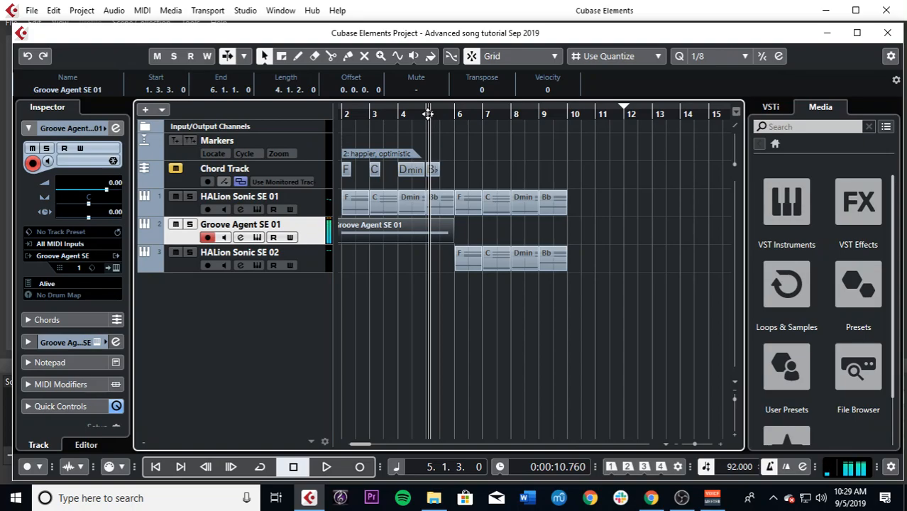
key(KP_Multiply)
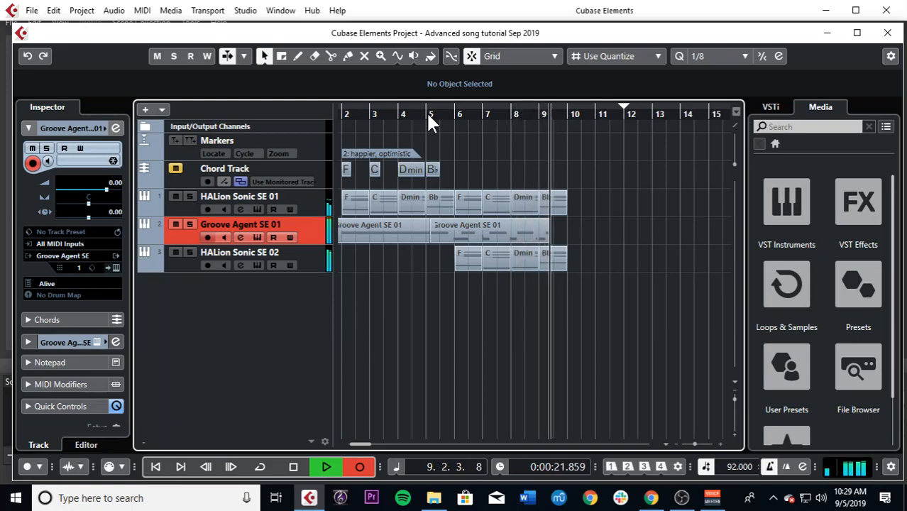
key(space)
click(497, 238)
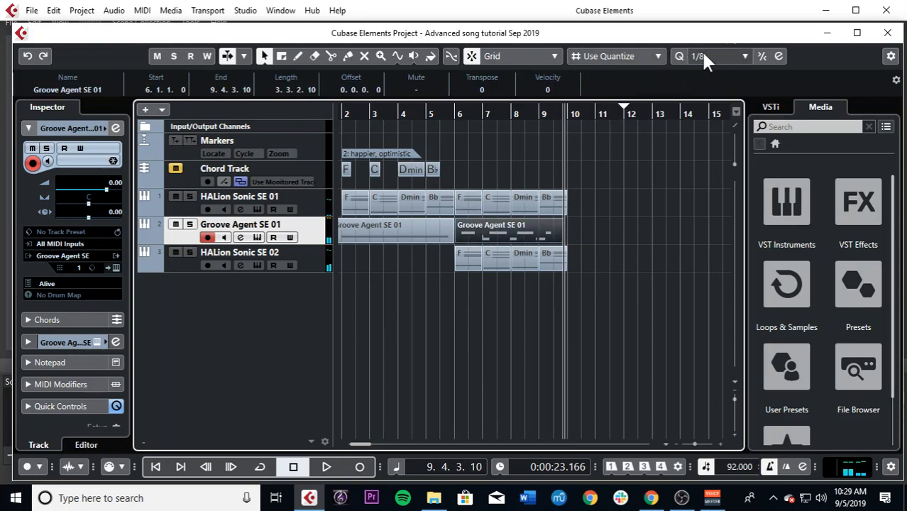
Step: Play back the second Groove Agent SE 01 drum part from just before bar 6 and open it for note editing
click(451, 116)
key(space)
key(h)
key(h)
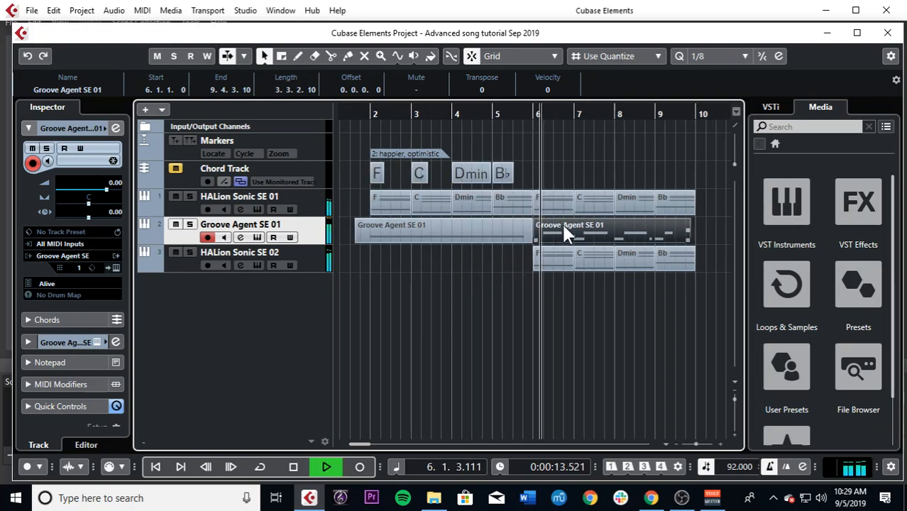
double_click(564, 228)
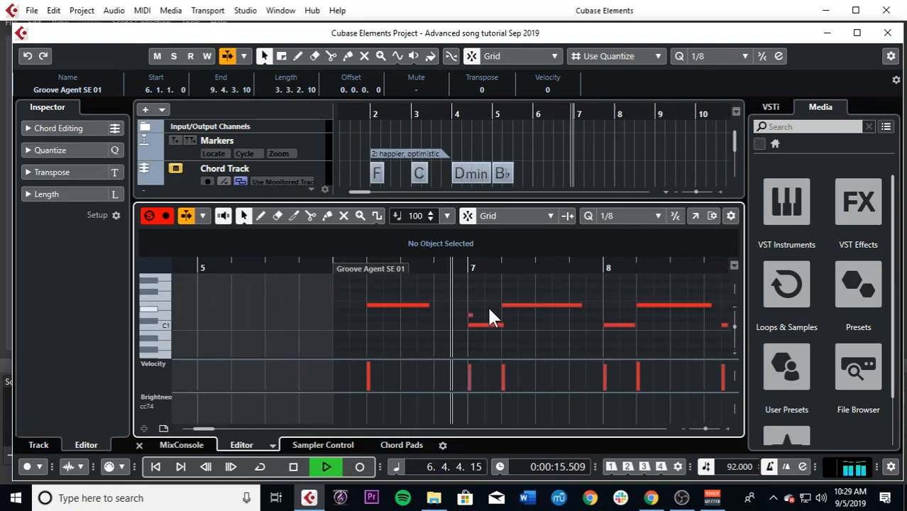
Step: Delete the short stray D1 note at the start of bar 7 in the second drum part
key(g)
key(space)
scroll(457, 315, down, 2)
scroll(458, 315, up, 1)
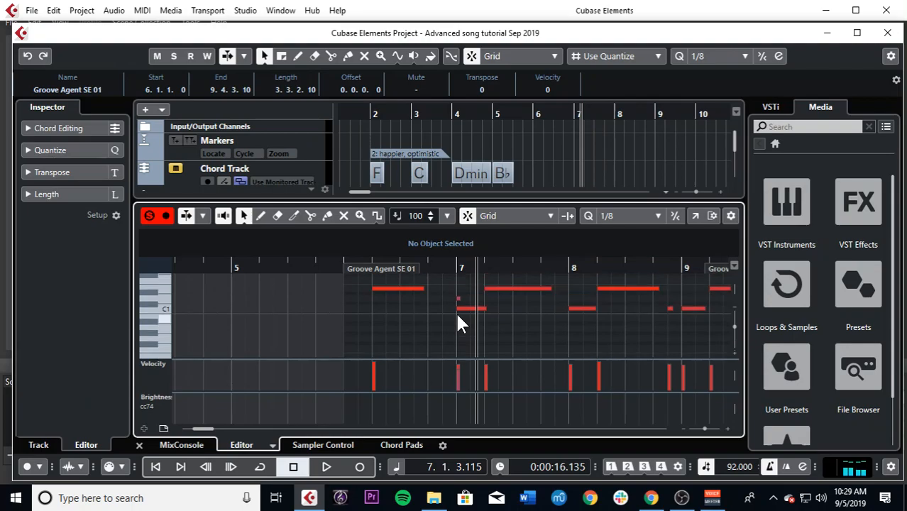
click(458, 300)
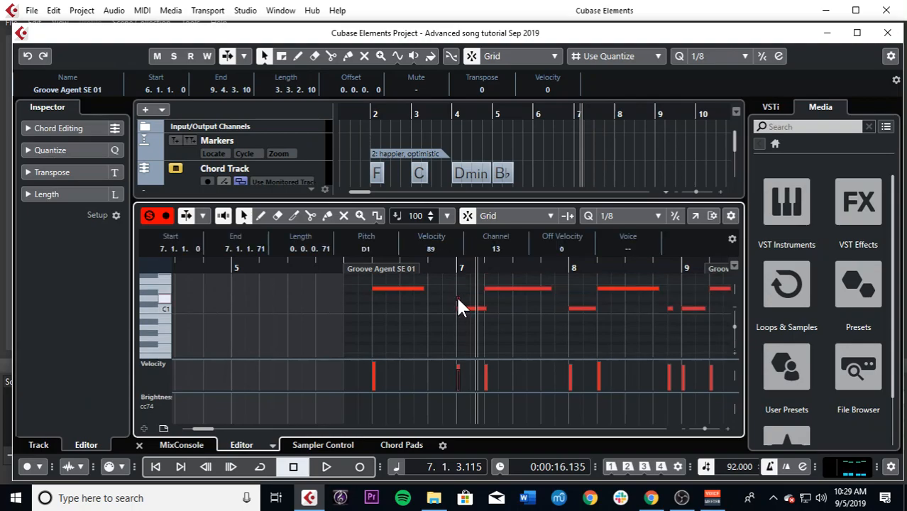
key(Delete)
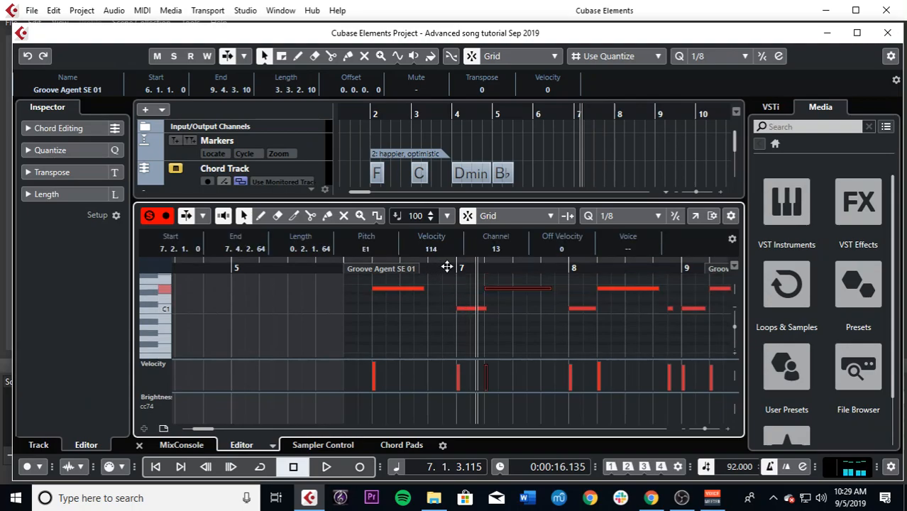
Step: Copy the C1 kick note from the start of bar 7 to 6.1.1 in the second drum part
scroll(498, 183, down, 3)
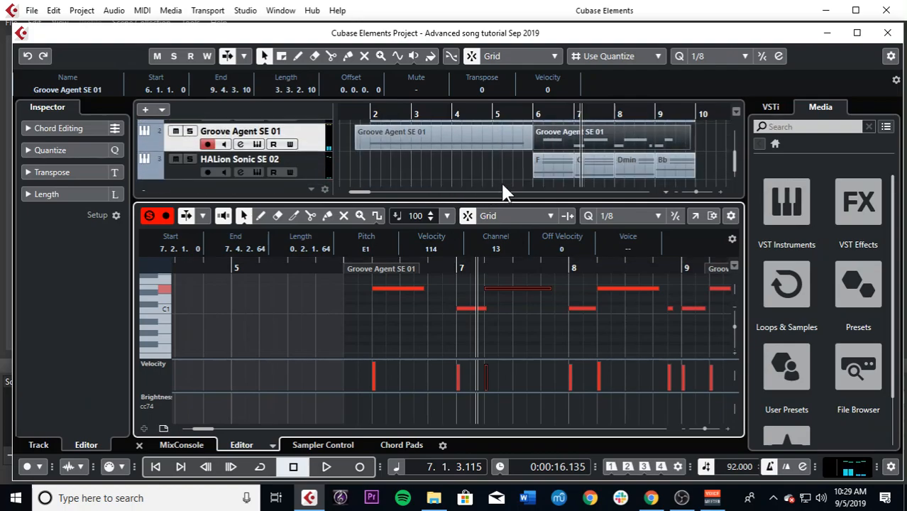
mouse_move(536, 147)
mouse_down()
mouse_move(558, 145)
mouse_move(531, 142)
mouse_up()
drag(440, 273, 324, 269)
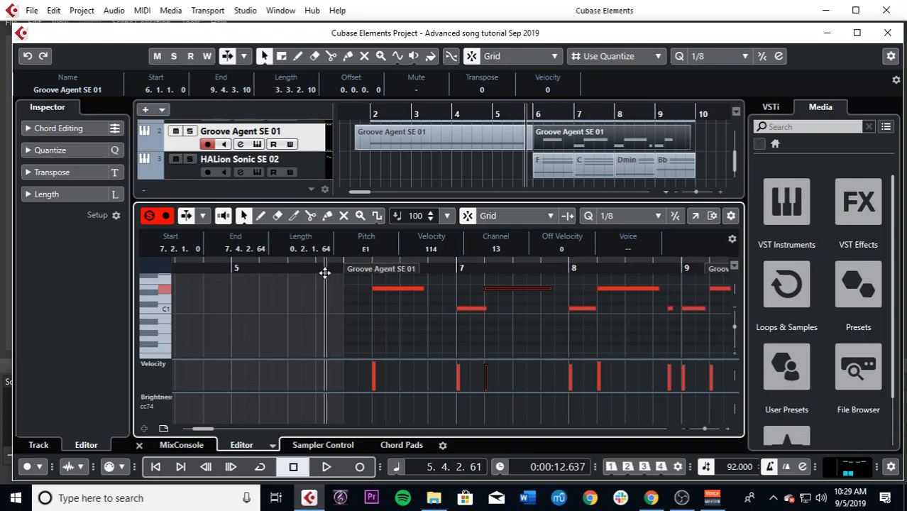
key(space)
click(404, 311)
key(space)
drag(474, 309, 362, 311)
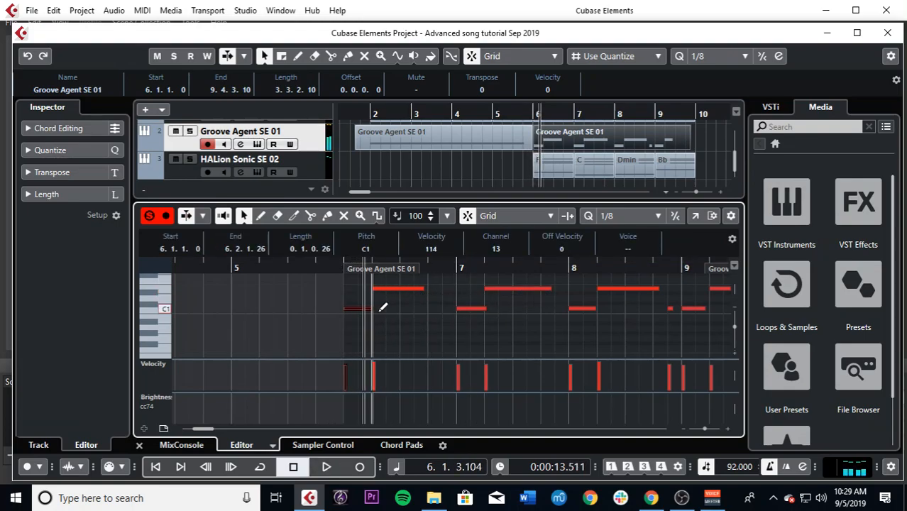
Step: Play back the edited drum part from just before bar 6 and close the note editor
click(337, 271)
key(space)
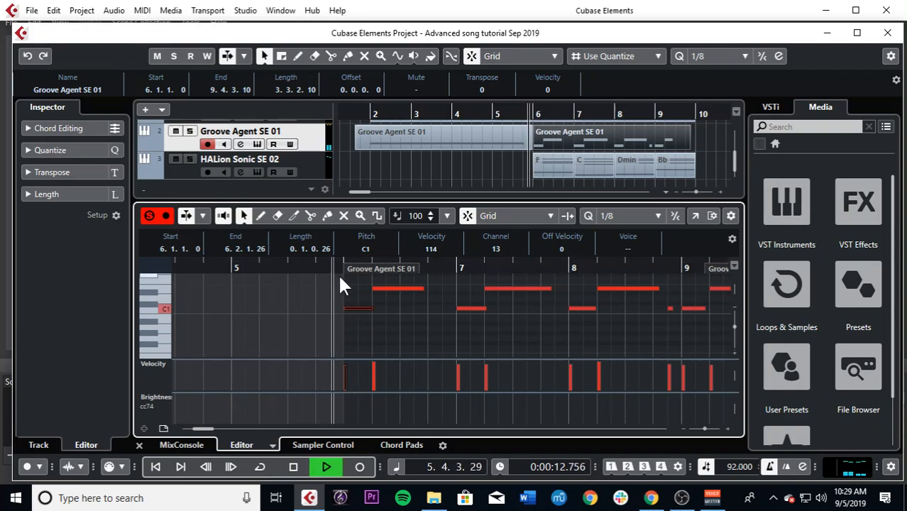
click(139, 445)
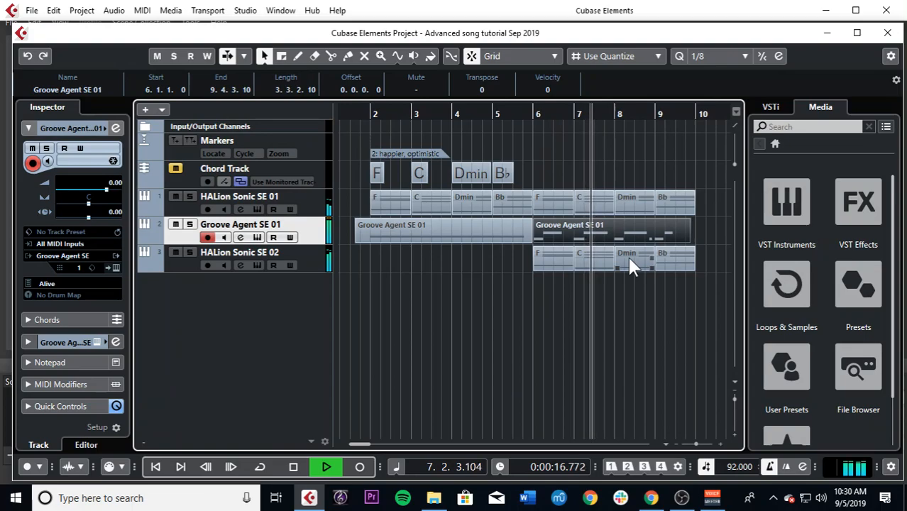
Step: Lower the Stereo Out fader to -8.55 dB in the MixConsole during playback
key(F3)
drag(765, 332, 765, 345)
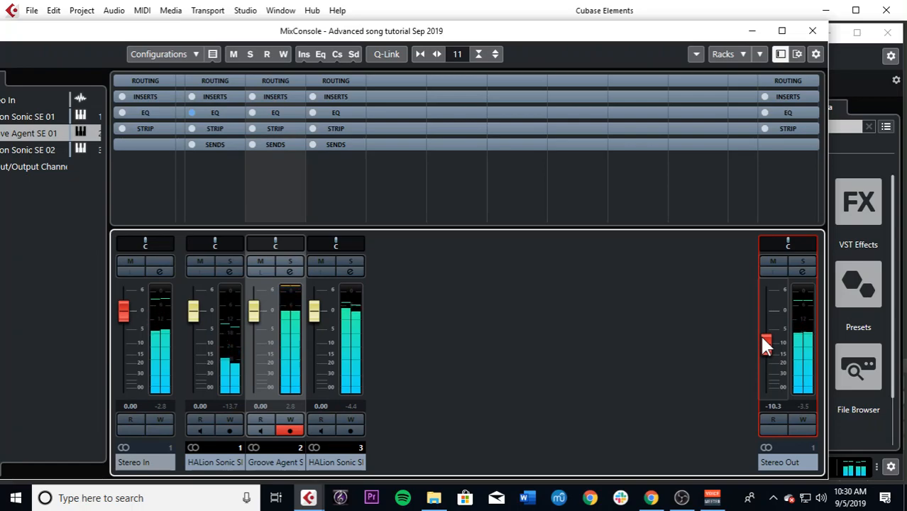
drag(765, 346, 765, 342)
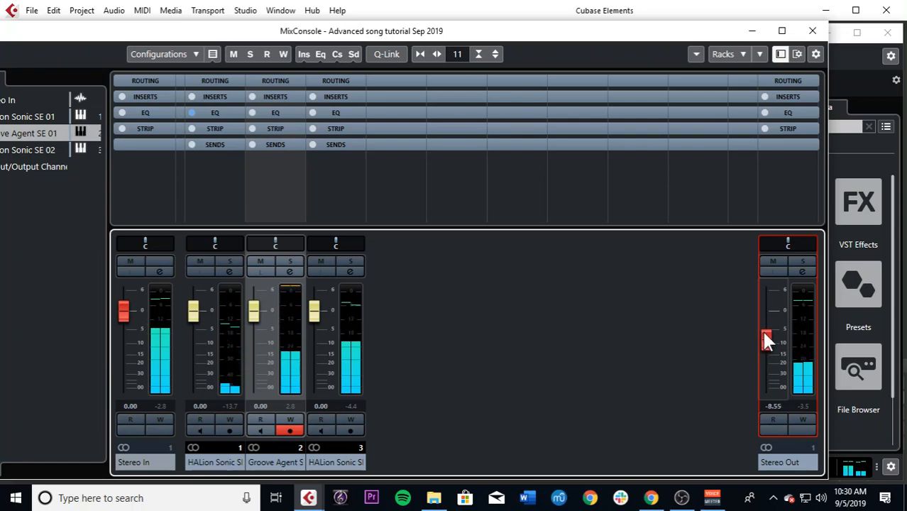
key(F3)
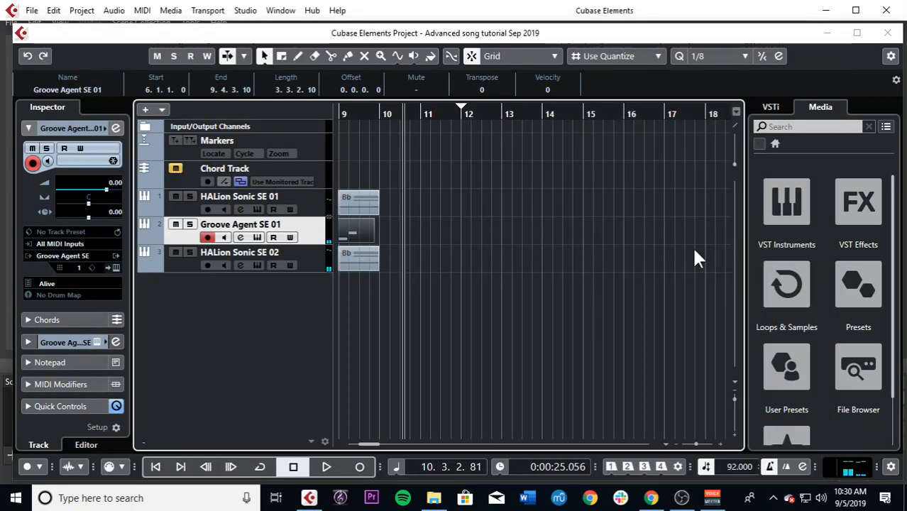
Step: Play back the piano, drums and strings together from 5.3.1 through bar 9
key(g)
key(g)
key(g)
click(413, 115)
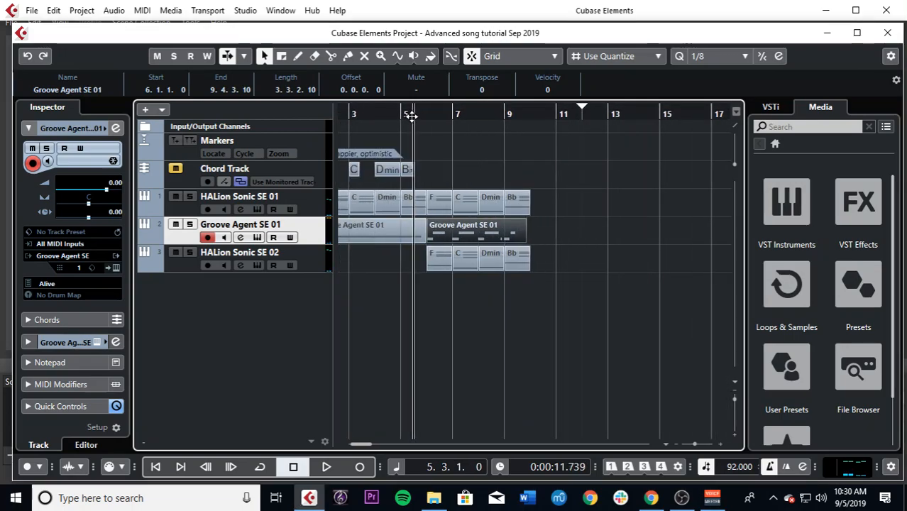
key(h)
key(h)
key(space)
key(h)
click(556, 177)
key(g)
key(g)
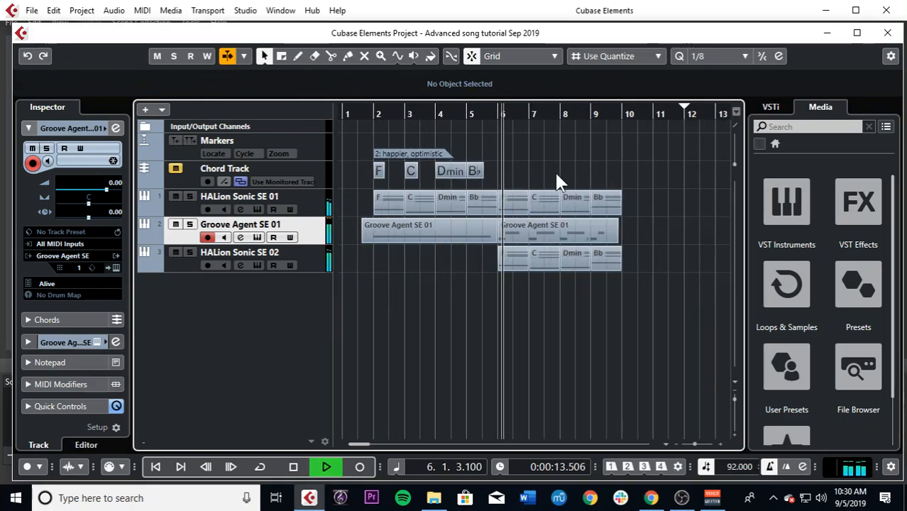
key(h)
key(h)
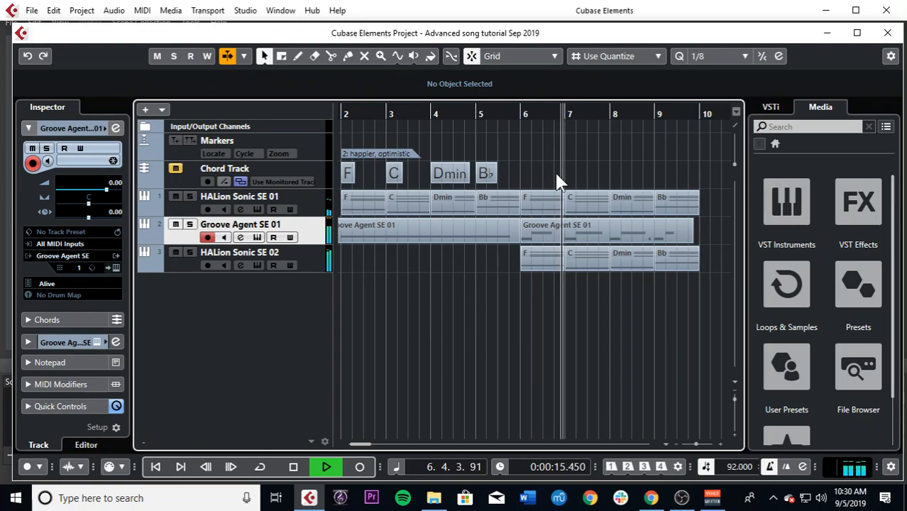
key(g)
key(h)
key(h)
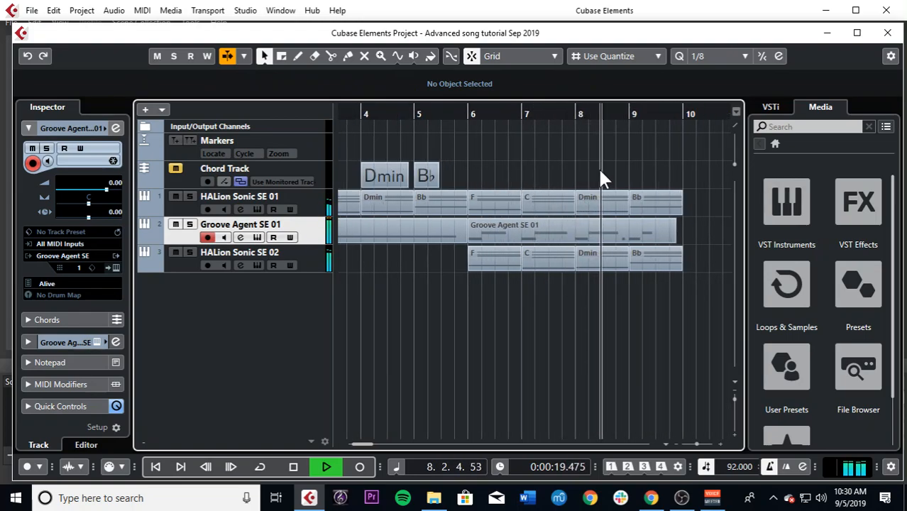
key(g)
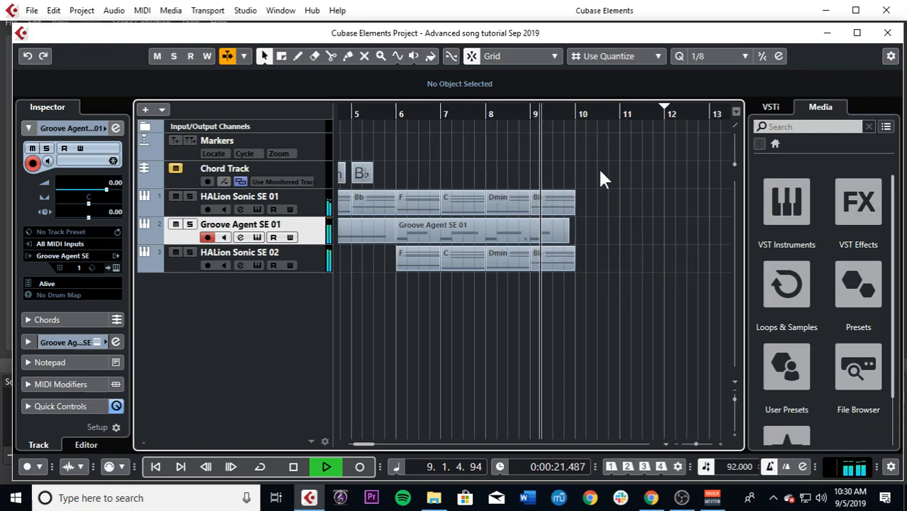
key(space)
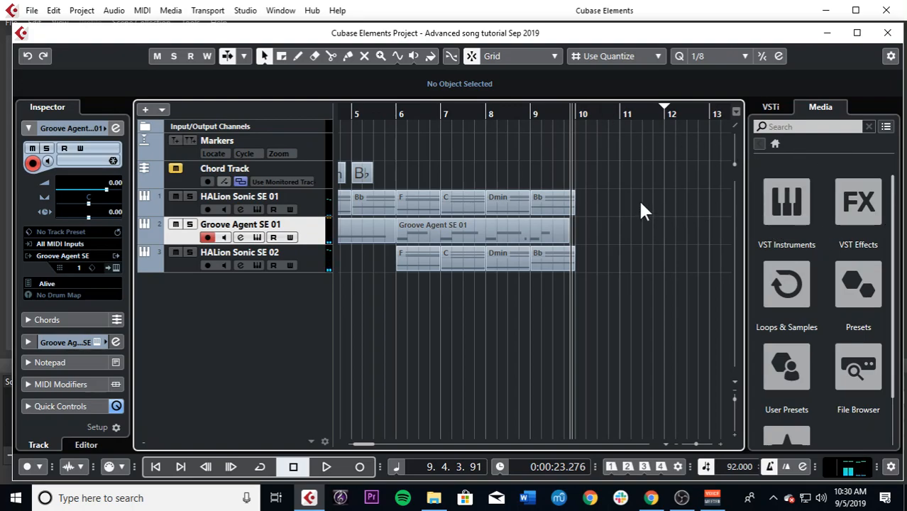
Step: Search Loops & Samples for "cymbal" and audition the 095, 096 and 097 Ride SK samples
click(768, 291)
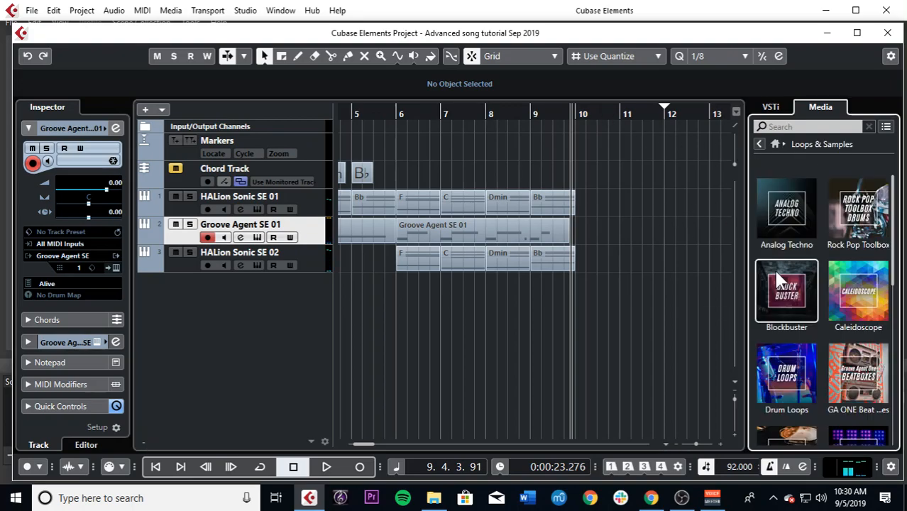
click(789, 125)
text(cymbal)
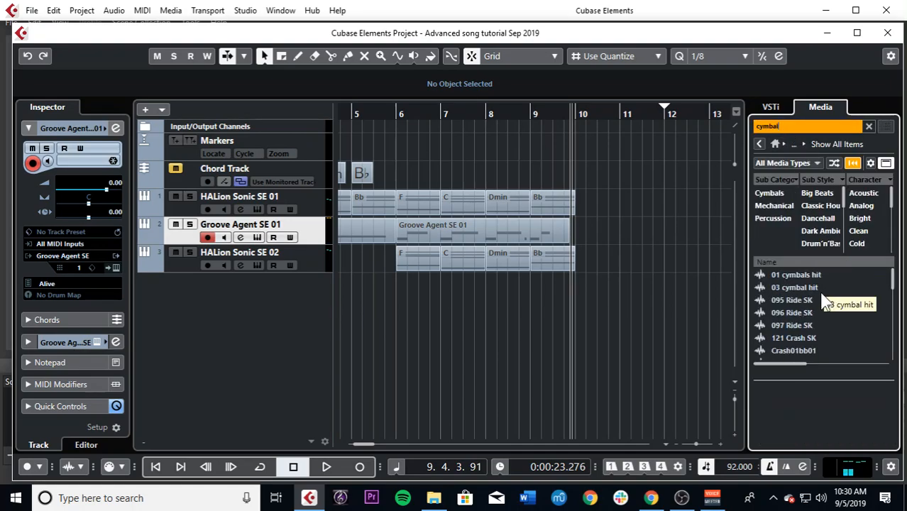
click(821, 312)
click(797, 325)
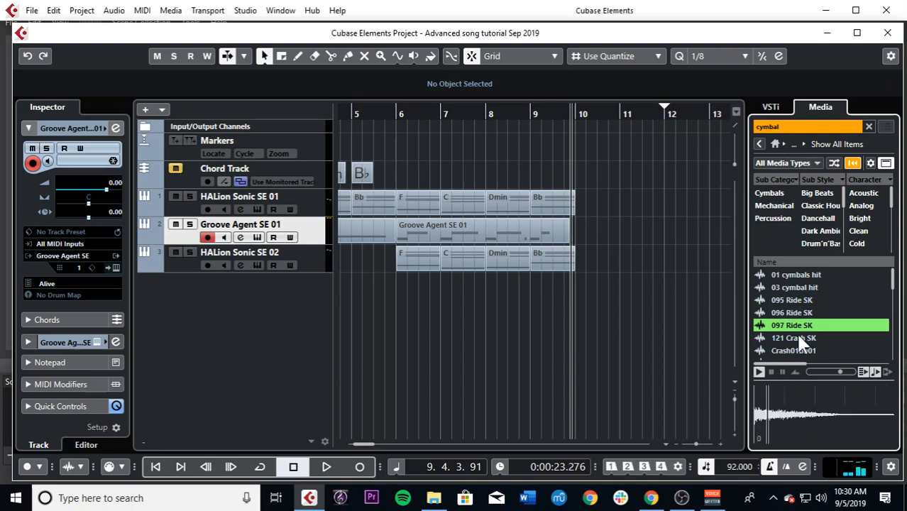
click(798, 310)
click(798, 300)
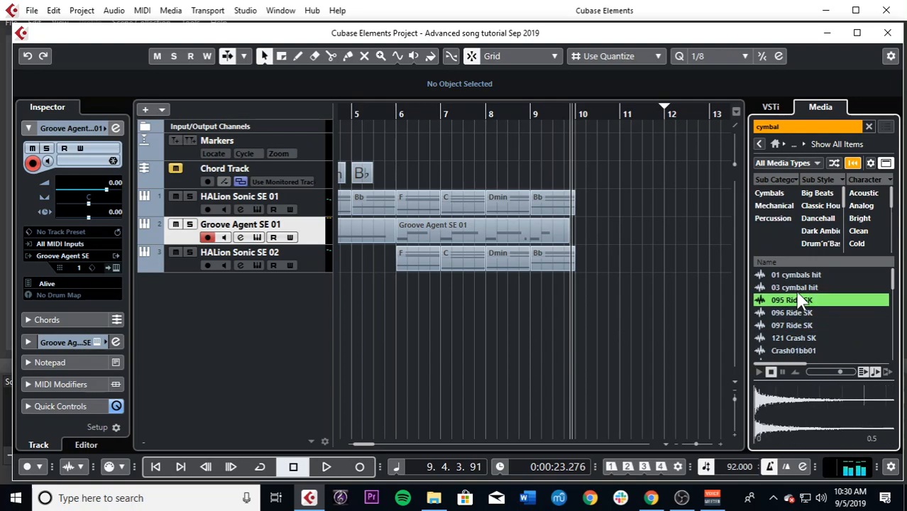
Step: Place the Crash01bb01 sample at bar 9 on a new audio track and reverse it
click(798, 350)
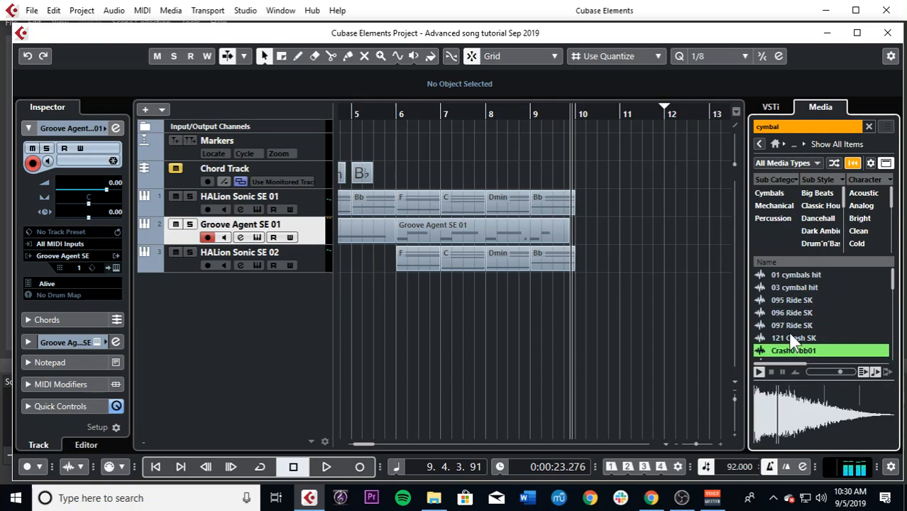
mouse_move(797, 351)
mouse_down()
mouse_move(576, 328)
mouse_move(531, 288)
mouse_up()
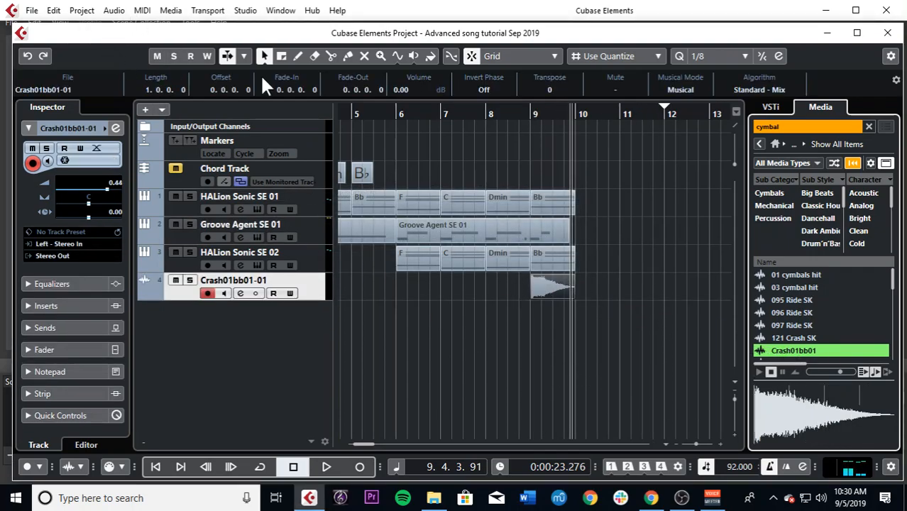
click(112, 10)
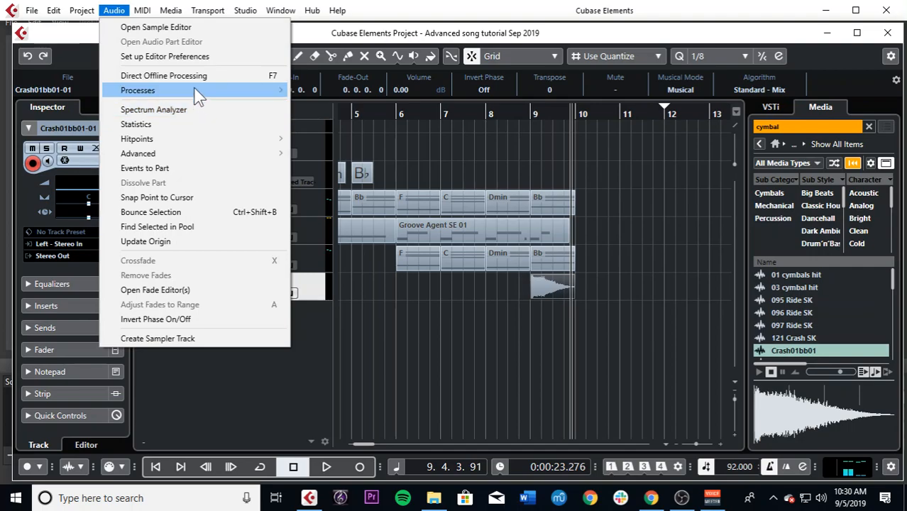
mouse_move(194, 91)
click(324, 208)
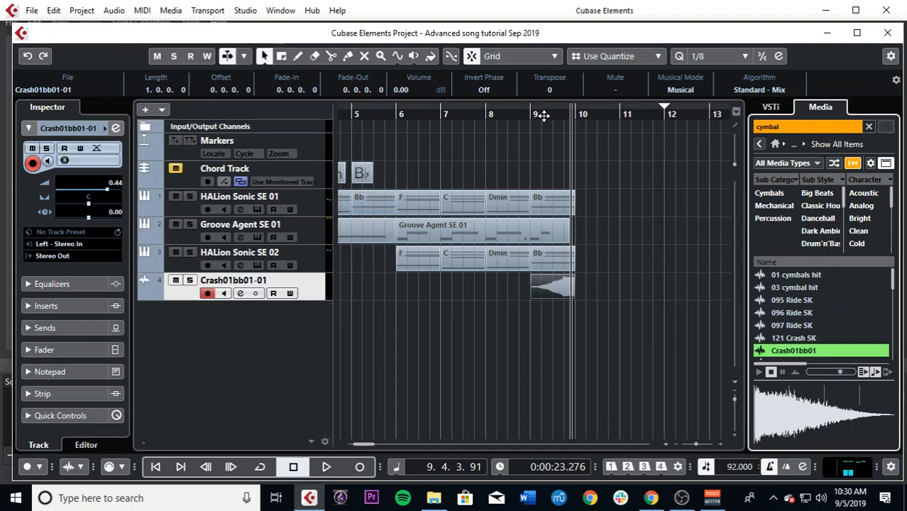
Step: Play back the reversed crash from bar 9 and lower its event volume to -0.99 dB
click(536, 117)
key(space)
key(h)
key(h)
key(h)
key(h)
drag(536, 277, 535, 279)
key(g)
key(g)
key(g)
key(g)
key(g)
key(g)
key(g)
key(g)
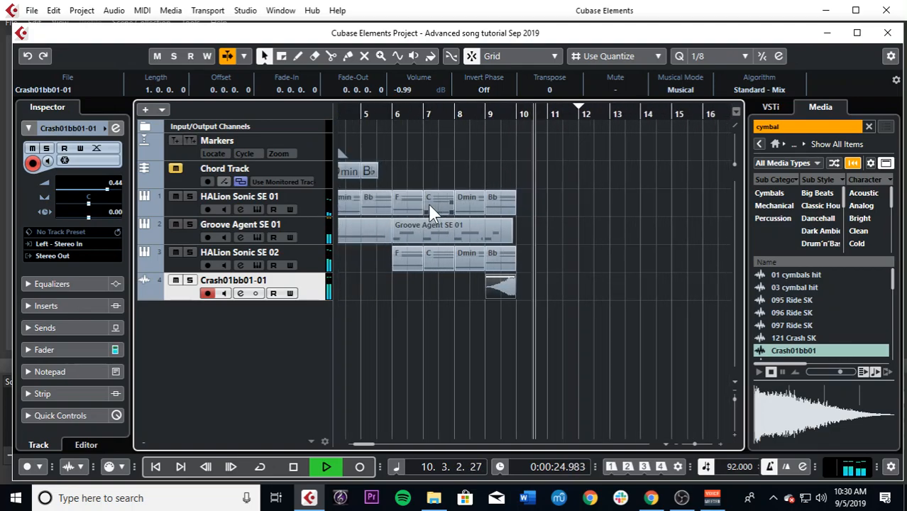
key(space)
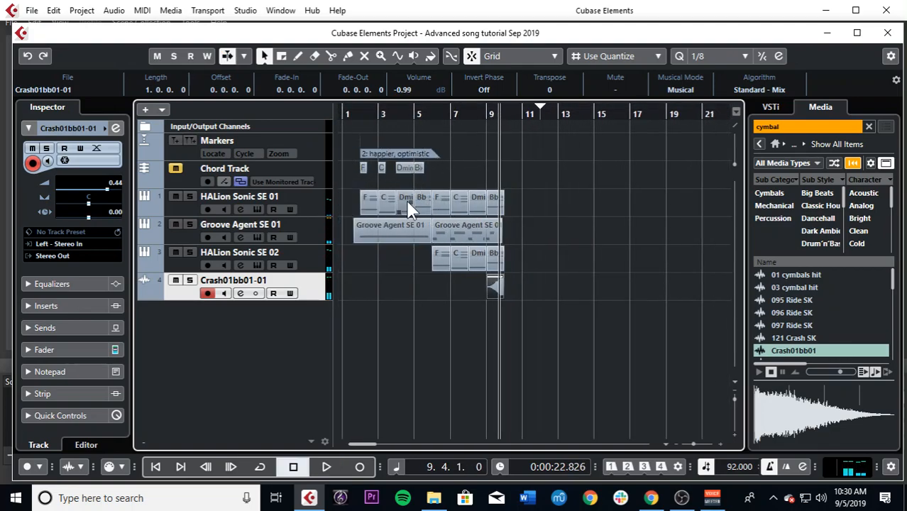
key(h)
key(h)
key(h)
key(h)
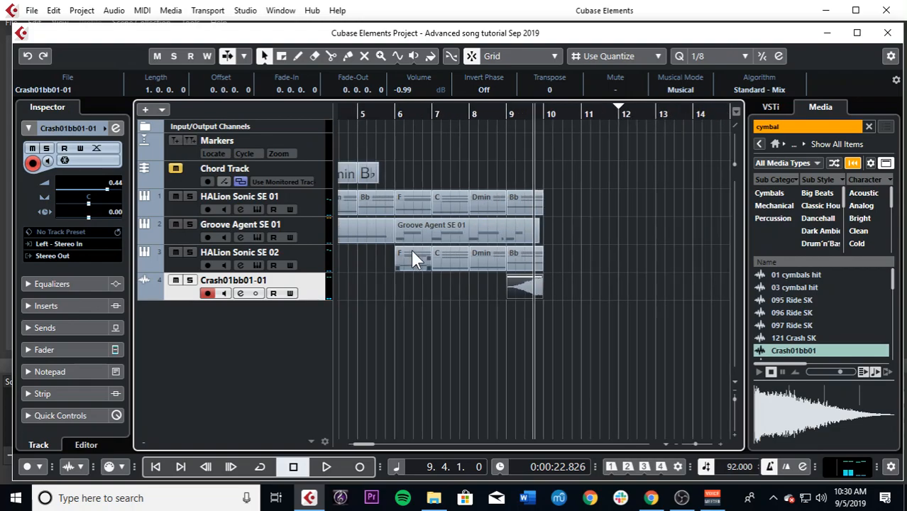
key(g)
key(g)
key(g)
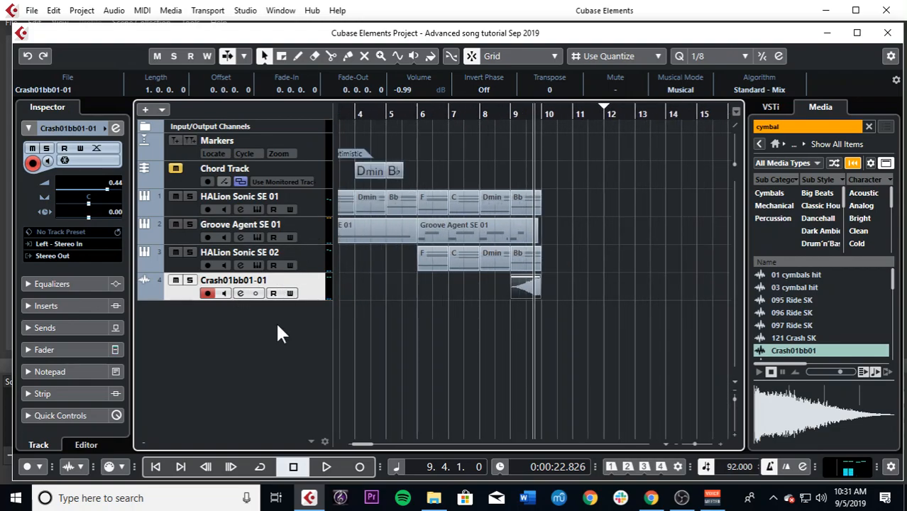
Step: Add one HALion Sonic SE instrument track routed to Stereo Out below the crash track
right_click(276, 321)
click(338, 74)
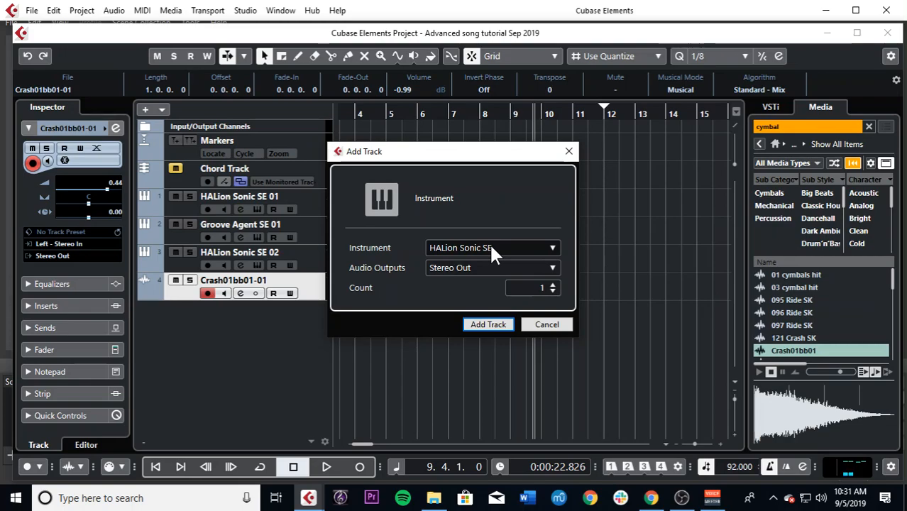
click(506, 328)
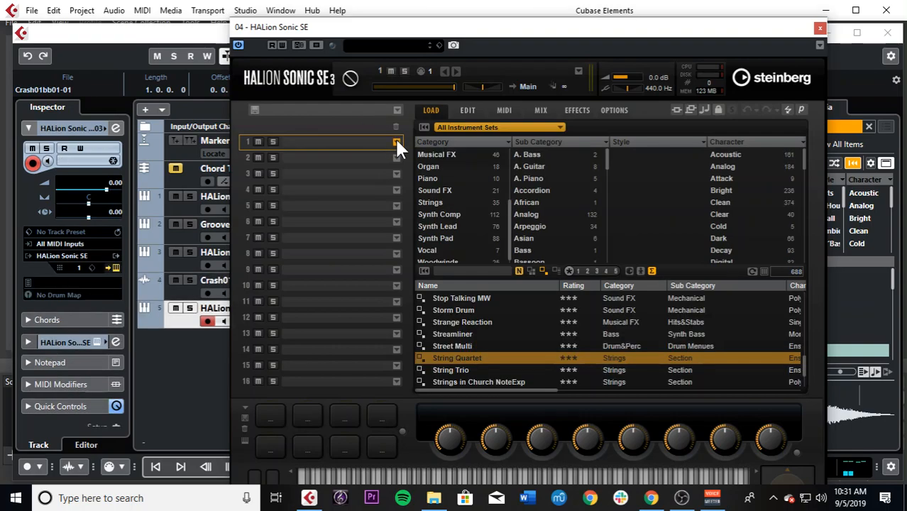
Step: Browse the Synth Pad programs for slot 1 of HALion Sonic SE, trying Warm Saws, Warm Sweeping Brass and Treshold Voltage
click(395, 141)
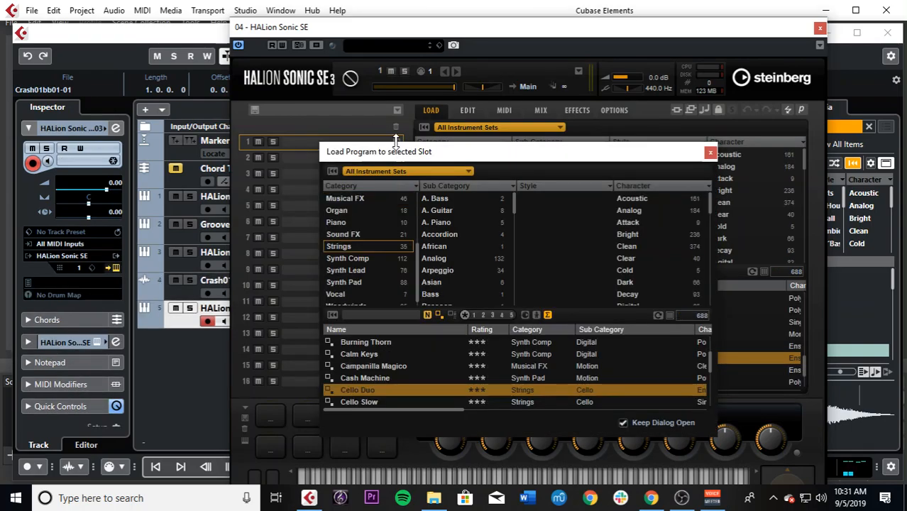
click(368, 281)
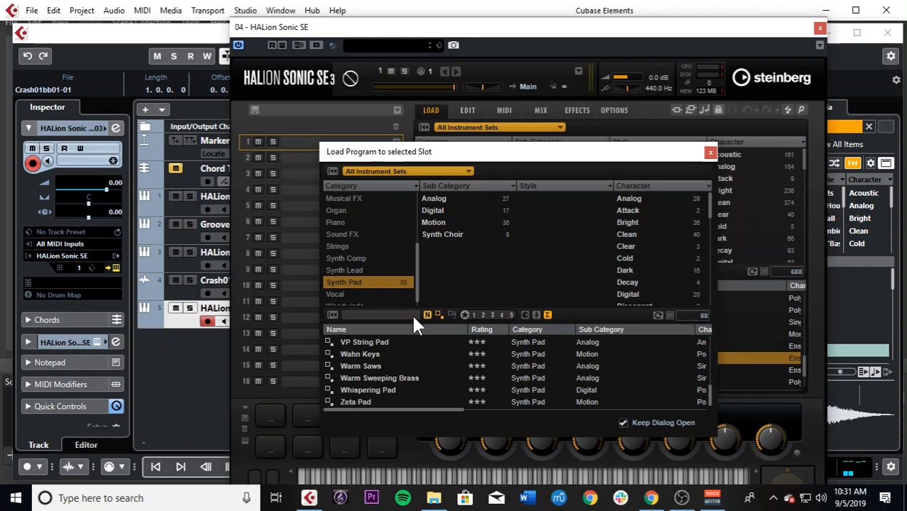
click(378, 366)
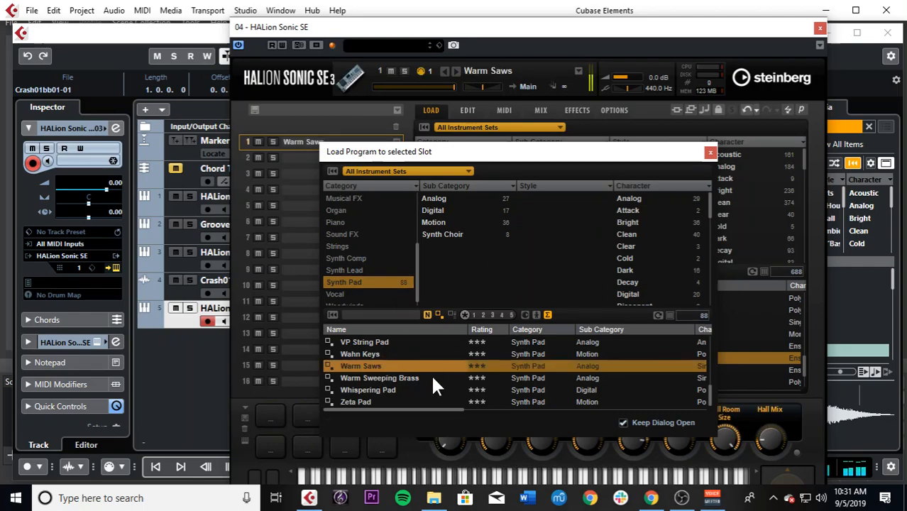
click(380, 374)
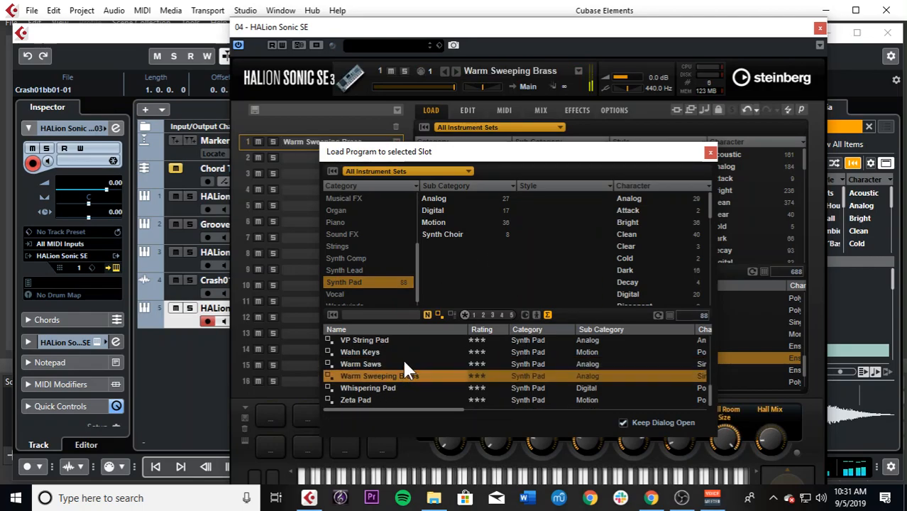
scroll(401, 356, up, 1)
click(401, 359)
scroll(397, 346, up, 1)
click(399, 366)
scroll(417, 350, up, 1)
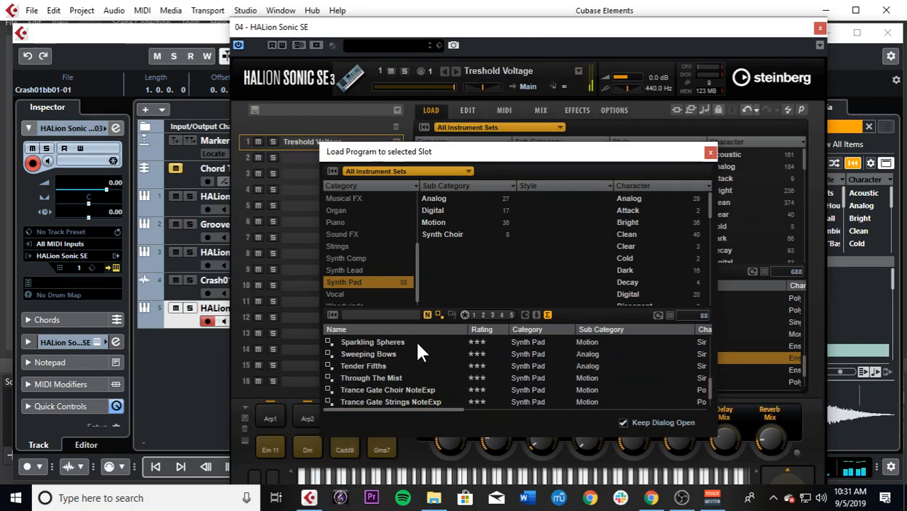
Step: Try Sweeping Bows, Smooth Pad and Rich Sawtooth Pad, settle on Play of Colors for slot 1 and close the instrument
click(417, 353)
scroll(415, 355, up, 2)
click(415, 354)
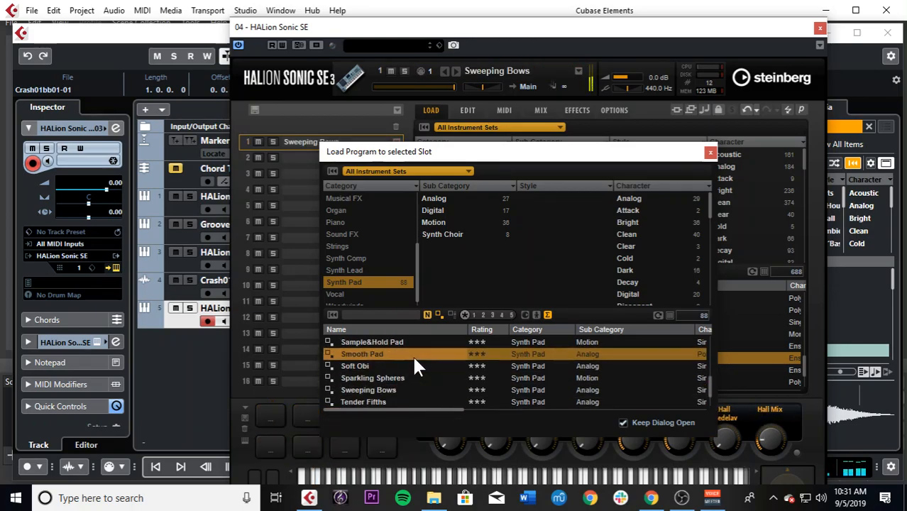
scroll(412, 354, up, 1)
click(409, 352)
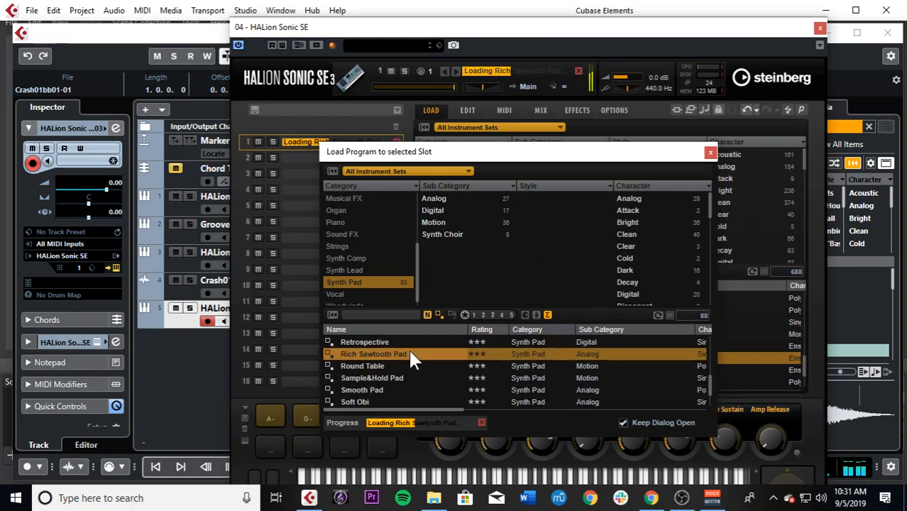
scroll(412, 360, up, 2)
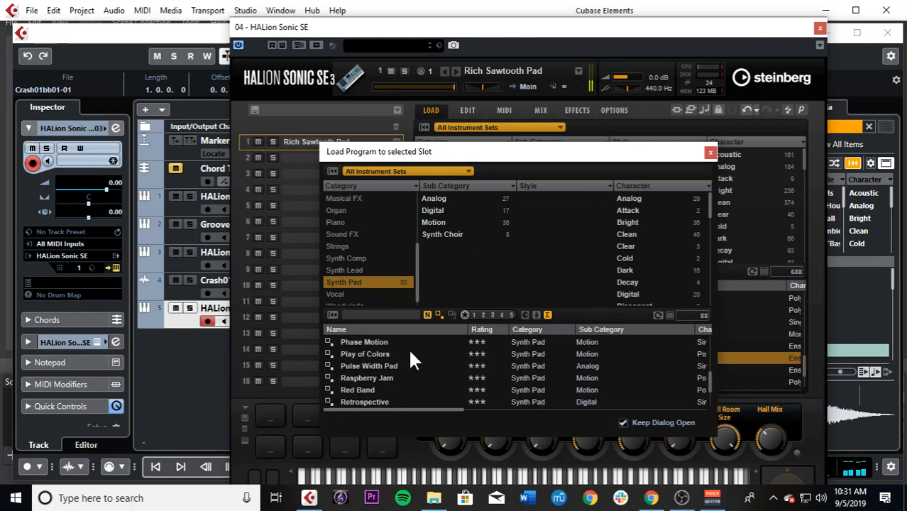
click(410, 354)
scroll(410, 353, up, 1)
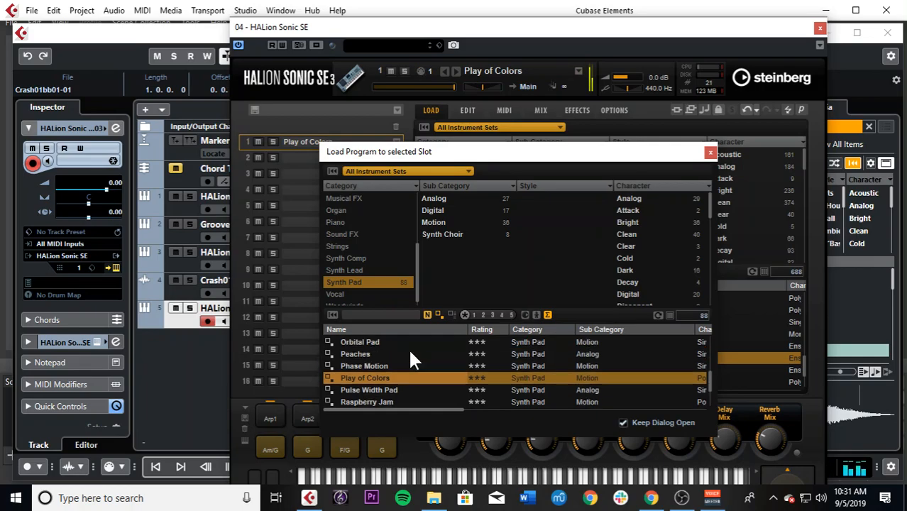
click(709, 153)
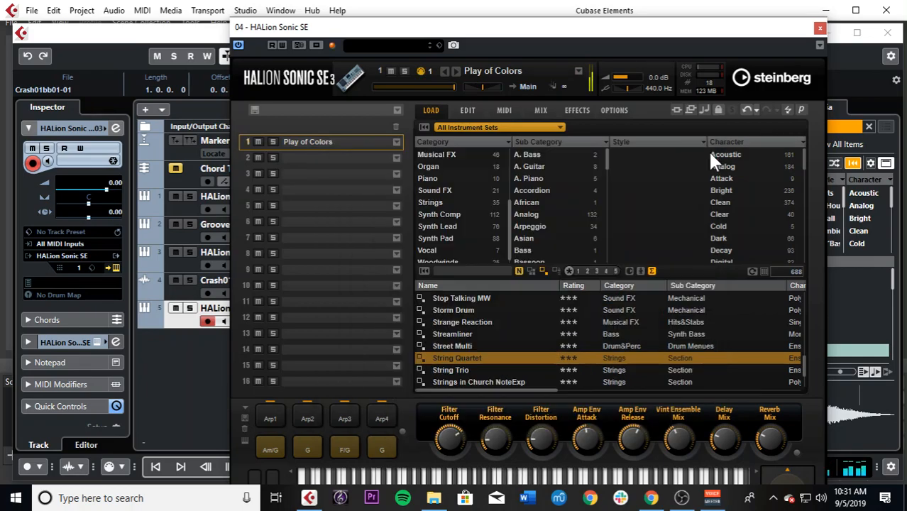
click(820, 30)
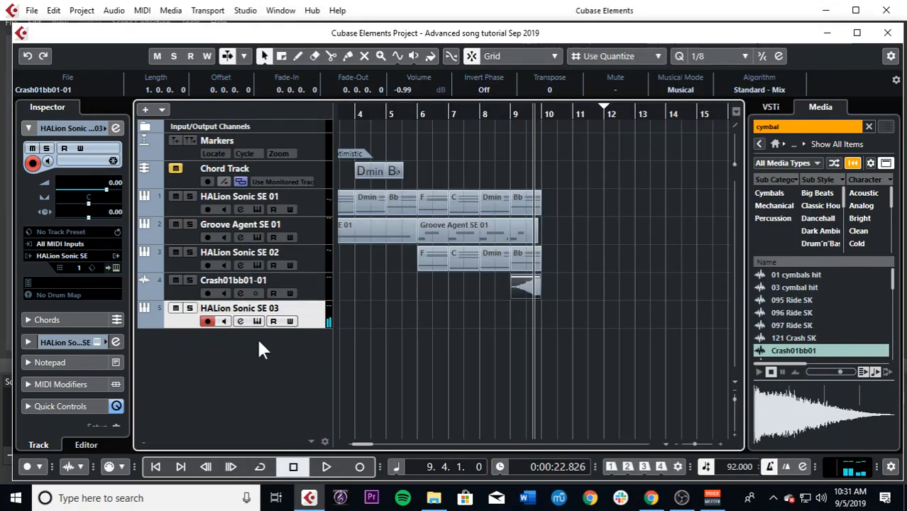
Step: Rename the HALion Sonic SE 03 track as "synth pad"
double_click(264, 307)
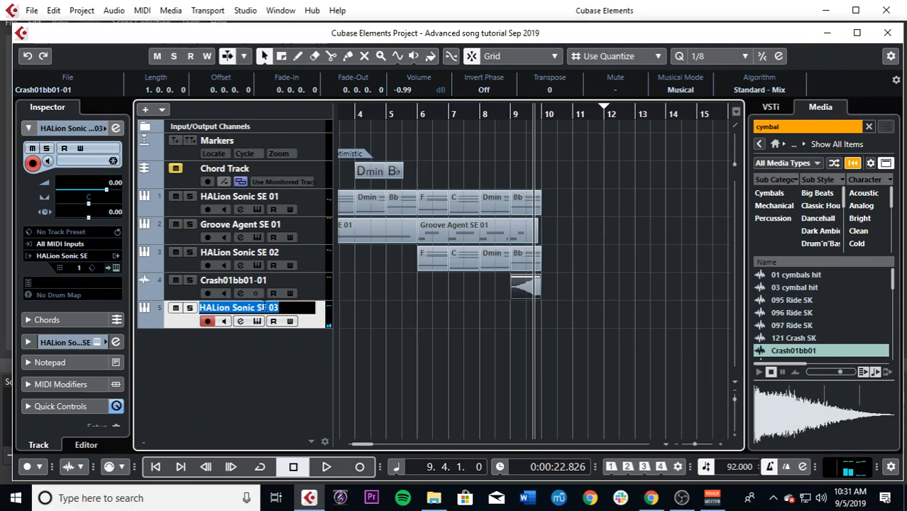
text(synth pad)
key(Return)
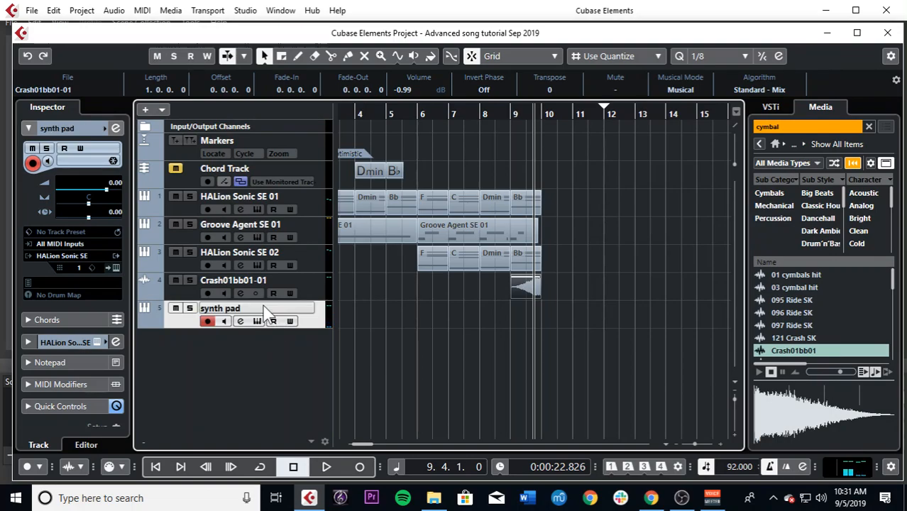
Step: Rename the HALion Sonic SE 01 track as "piano"
click(241, 209)
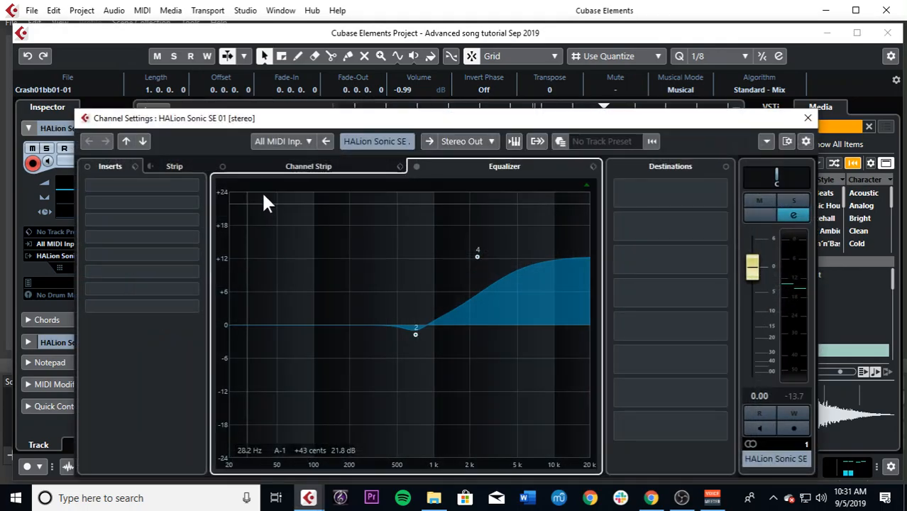
click(806, 120)
double_click(238, 196)
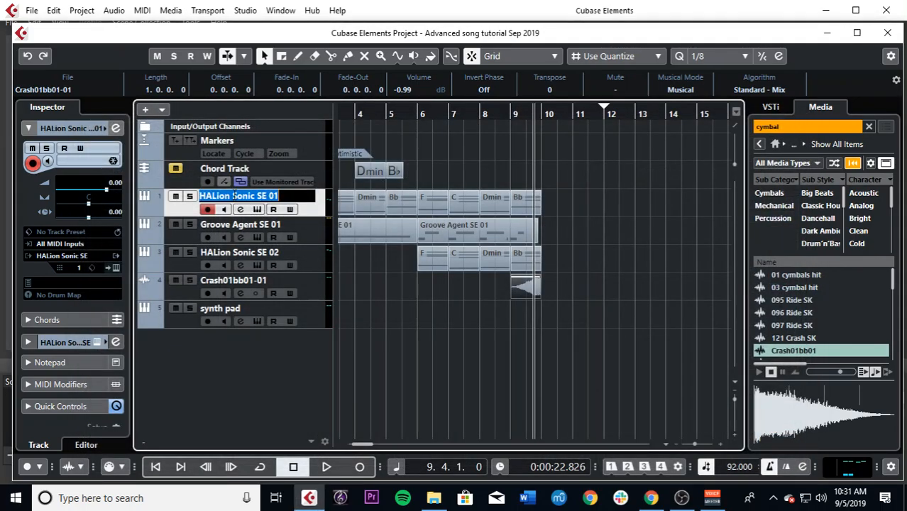
text(piano)
key(Return)
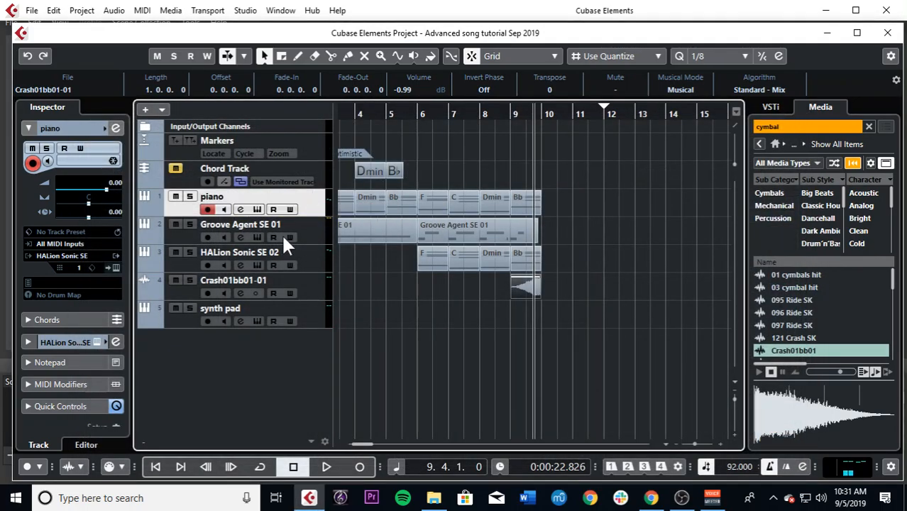
Step: Play the song from bar 6 to identify the HALion Sonic SE 02 part and rename its track as "strings"
click(436, 114)
key(space)
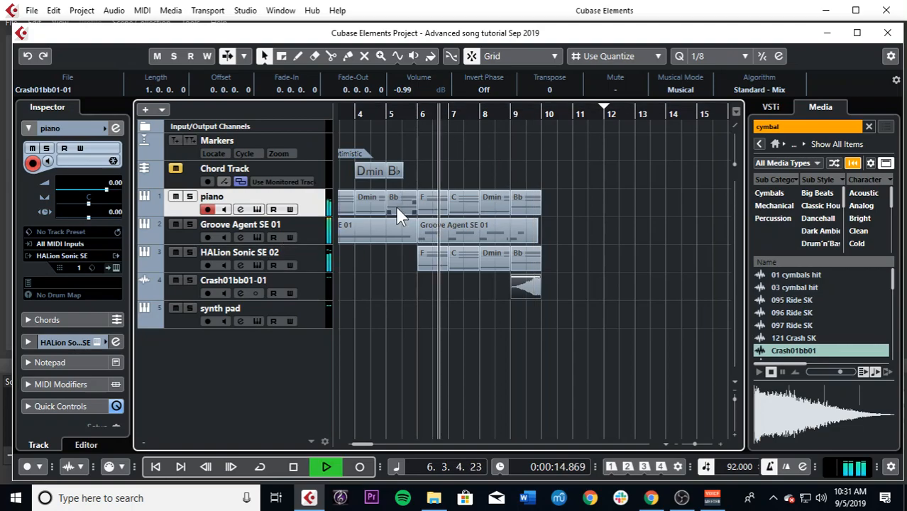
double_click(275, 251)
text(strings)
key(Return)
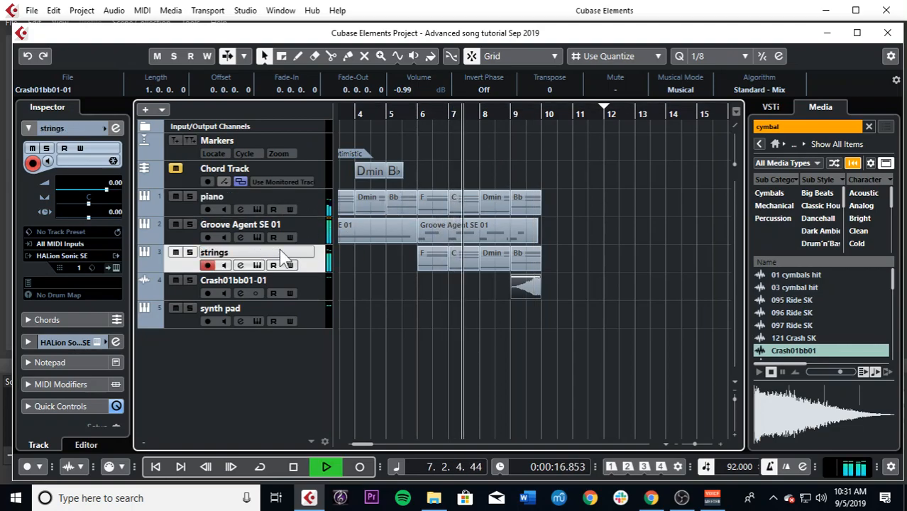
key(space)
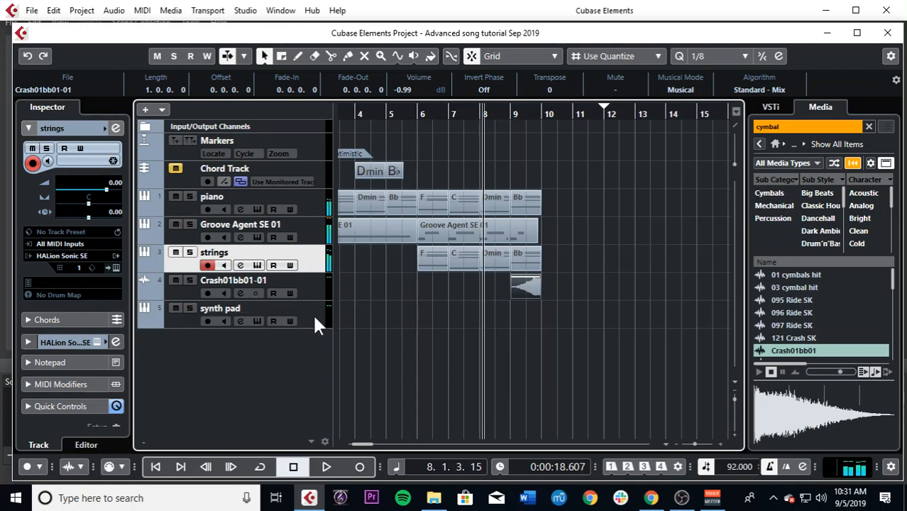
Step: Insert the AutoPan modulation effect in the first insert slot of the synth pad channel
click(312, 316)
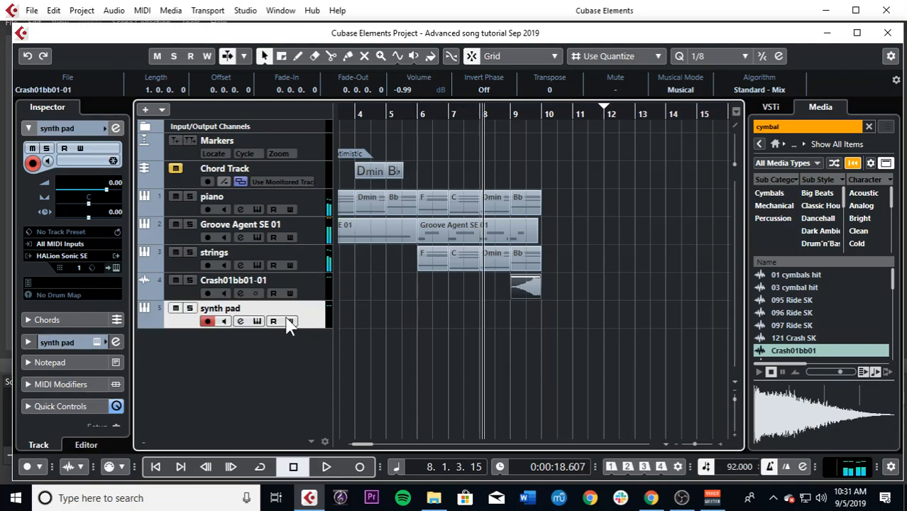
click(240, 322)
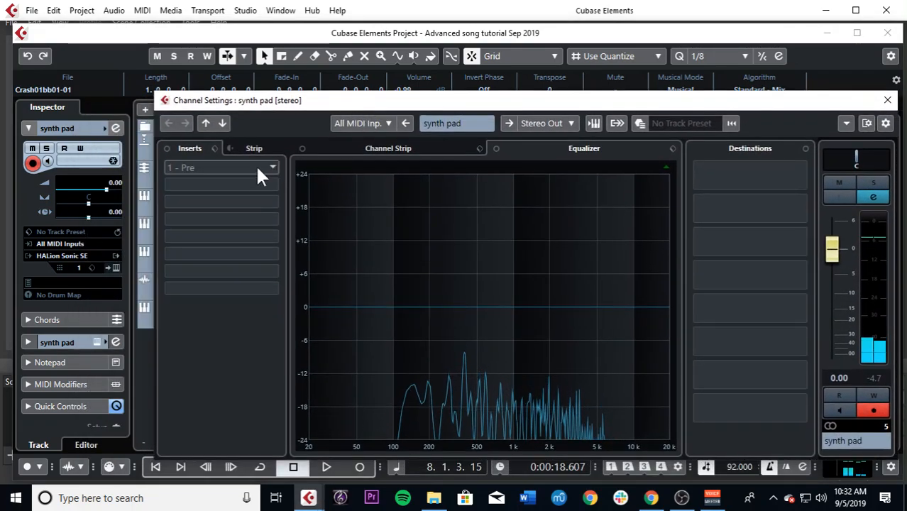
click(256, 170)
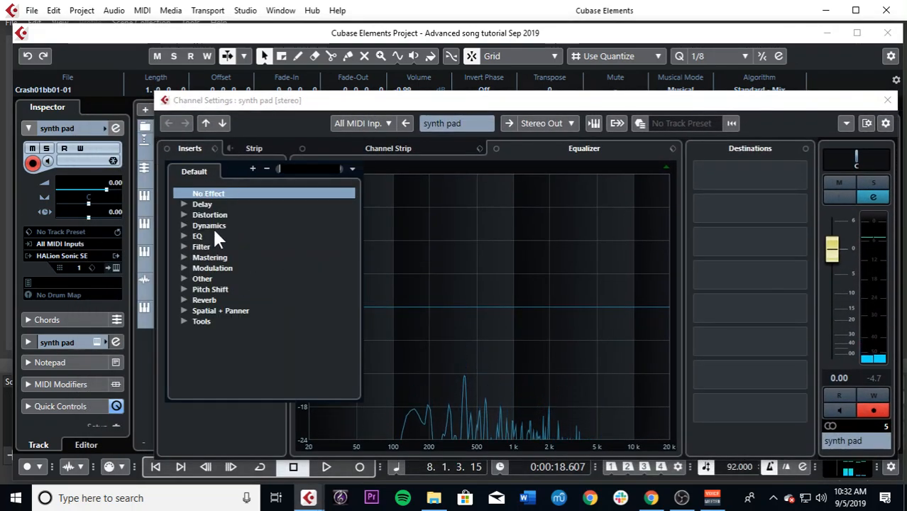
click(182, 264)
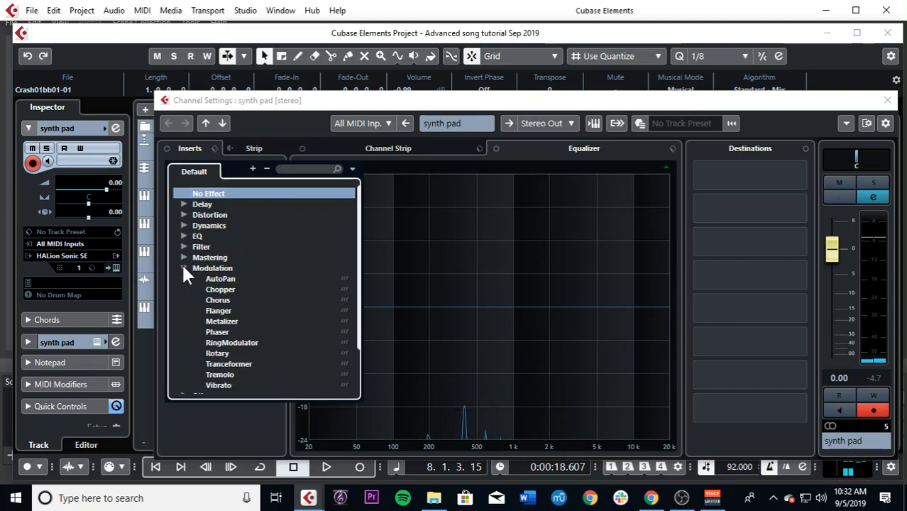
click(220, 278)
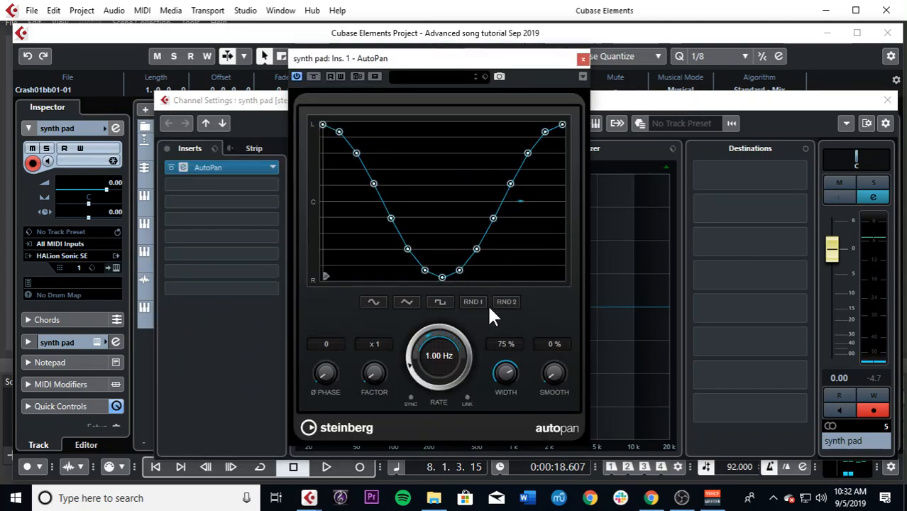
Step: Configure AutoPan with a square waveform, a tempo-synced rate of 1/4 and a width of 85%, and close its windows
click(440, 302)
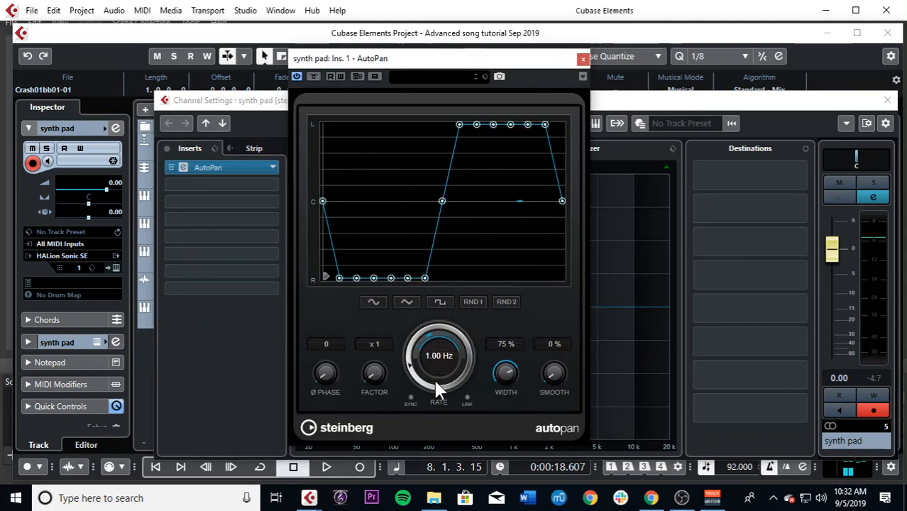
click(412, 397)
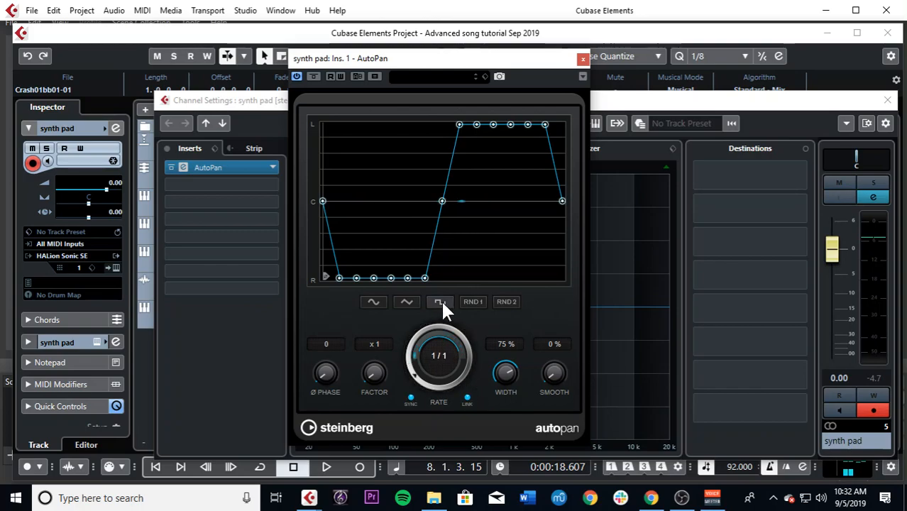
right_click(424, 352)
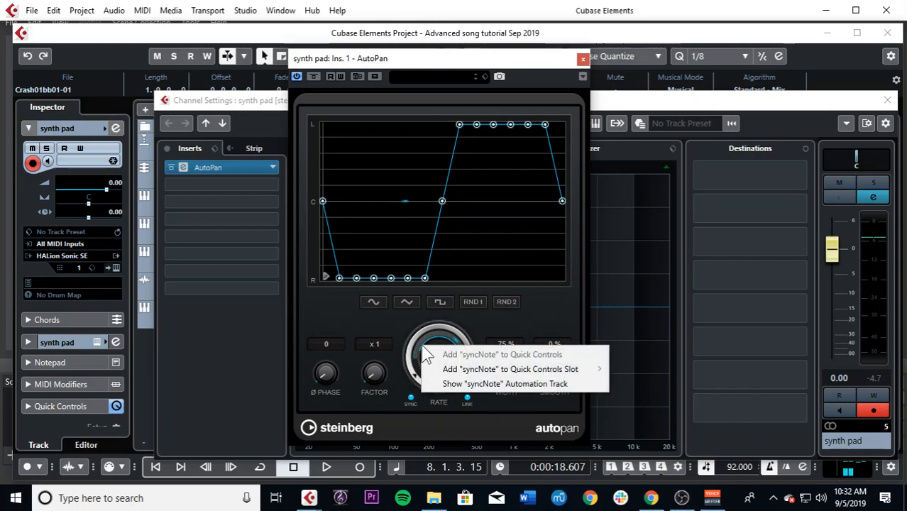
click(426, 348)
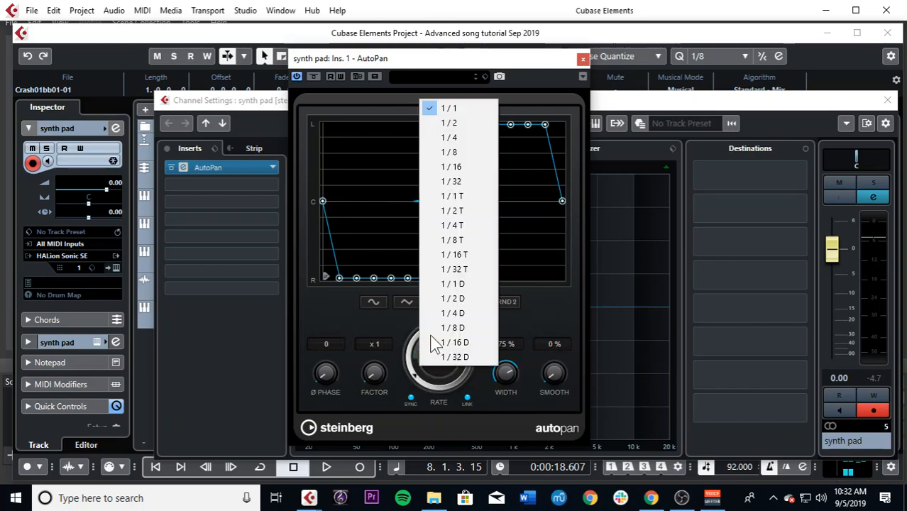
click(447, 136)
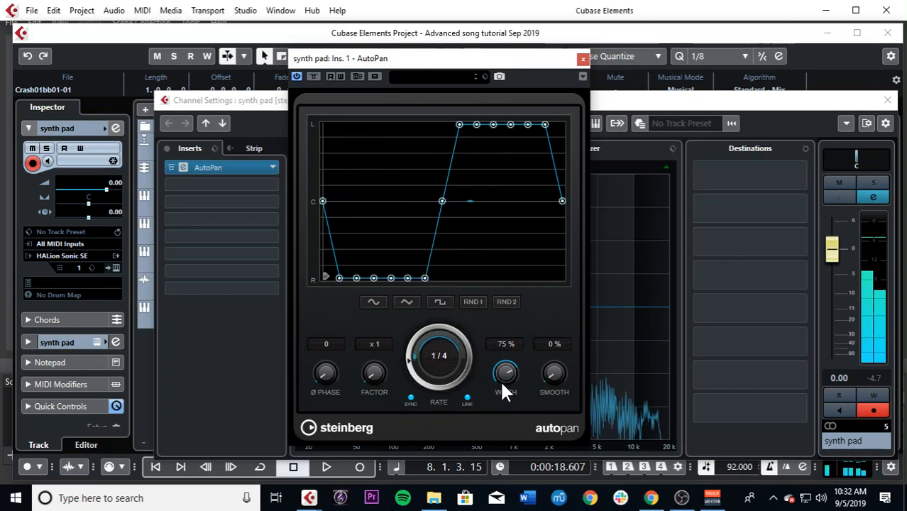
drag(504, 373, 508, 355)
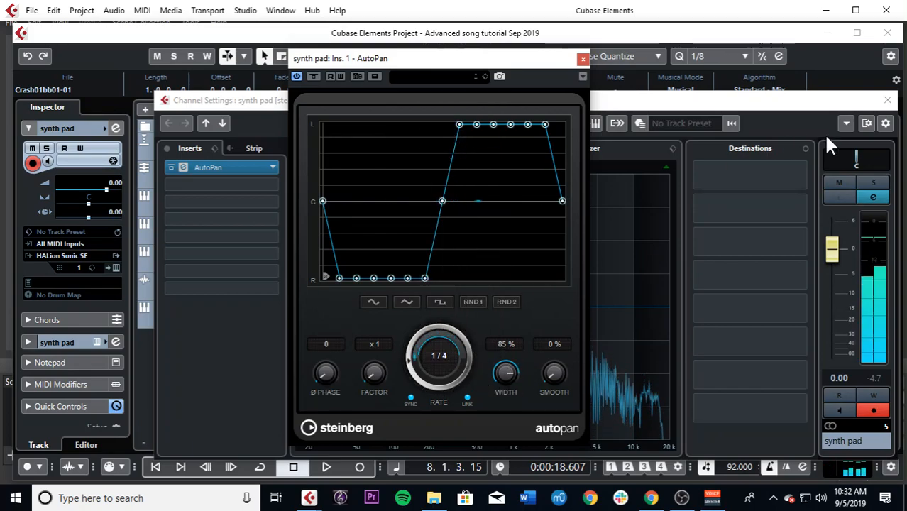
click(887, 101)
click(582, 59)
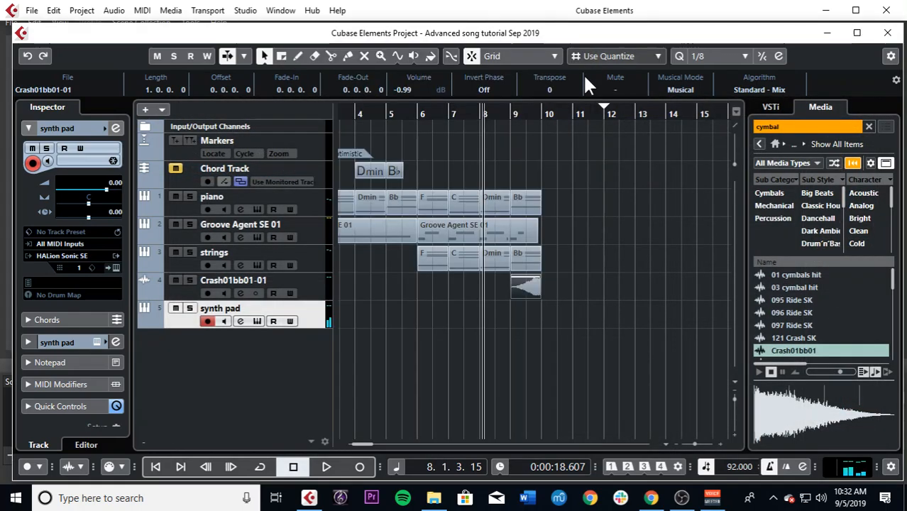
Step: Set the project tempo to 121 and play the arrangement from bar 6 through the reversed crash
drag(737, 469, 735, 393)
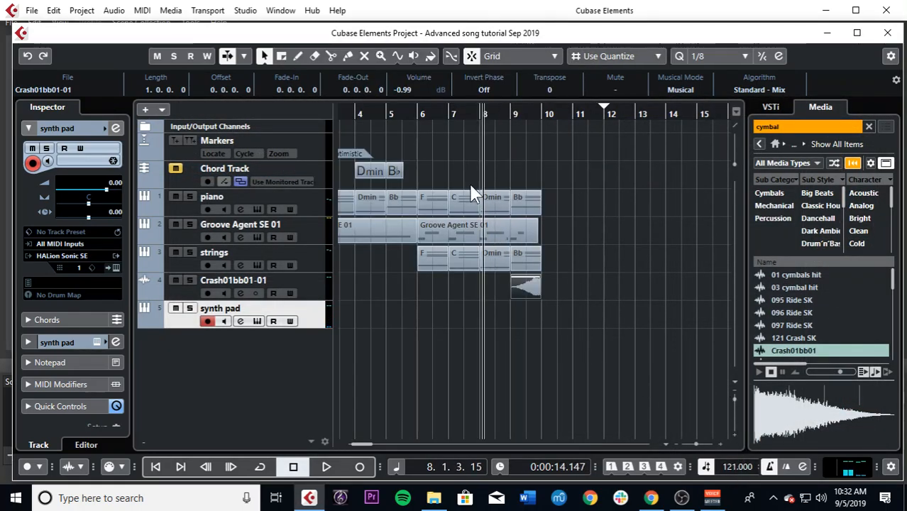
click(414, 114)
key(space)
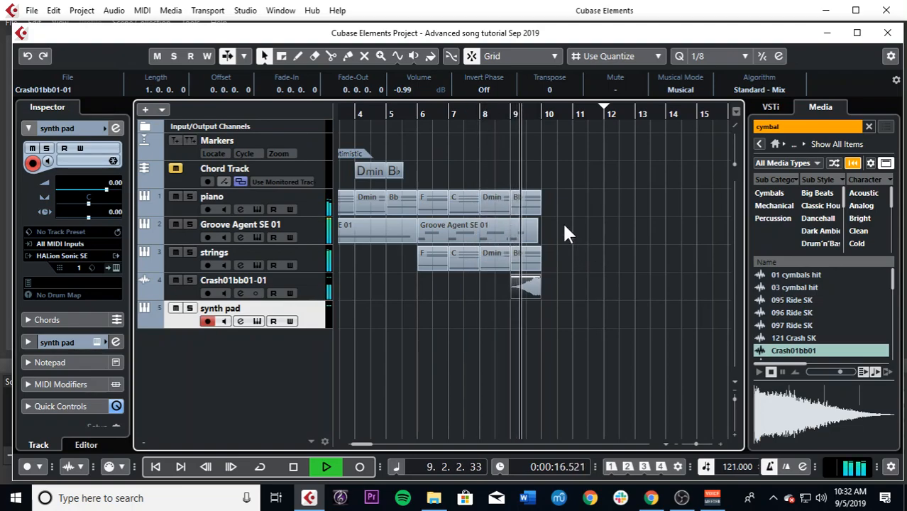
key(space)
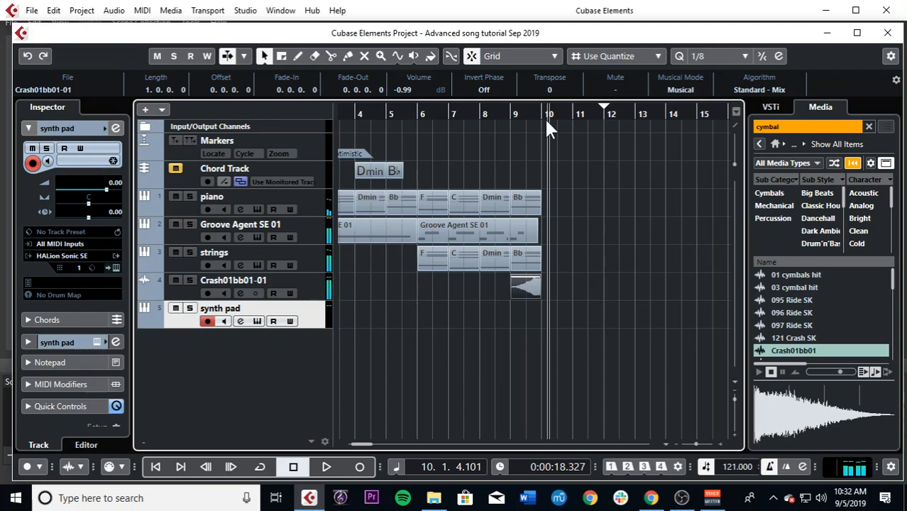
Step: Record a C0 trigger note on the Groove Agent SE 01 track just before bar 10, starting playback from 9.3.3
click(535, 111)
click(318, 240)
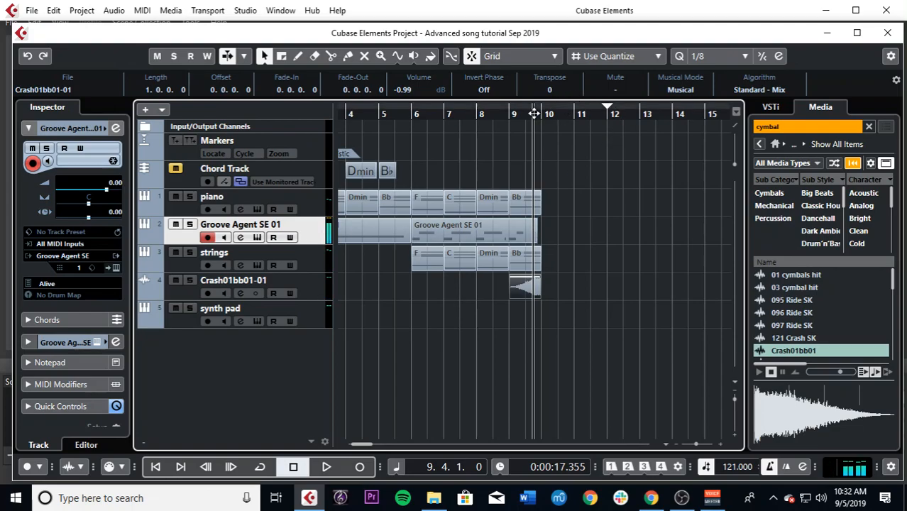
drag(534, 114, 528, 114)
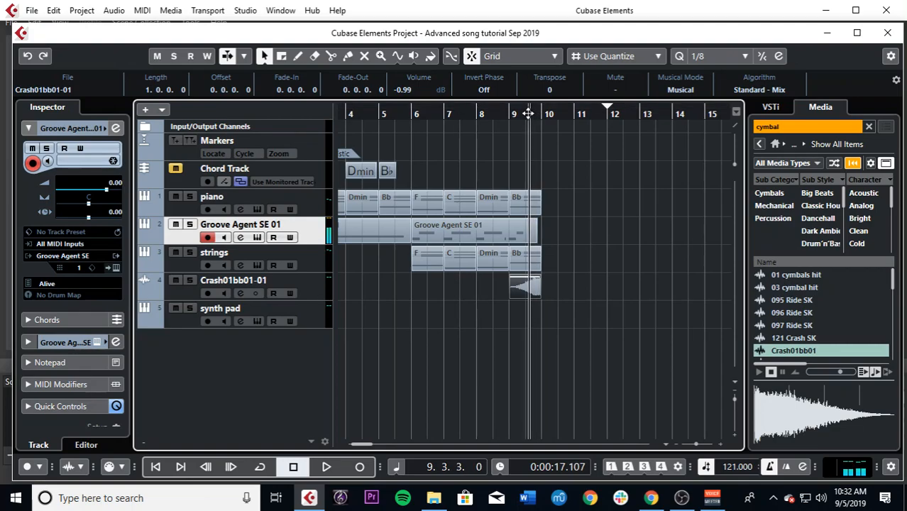
key(KP_Multiply)
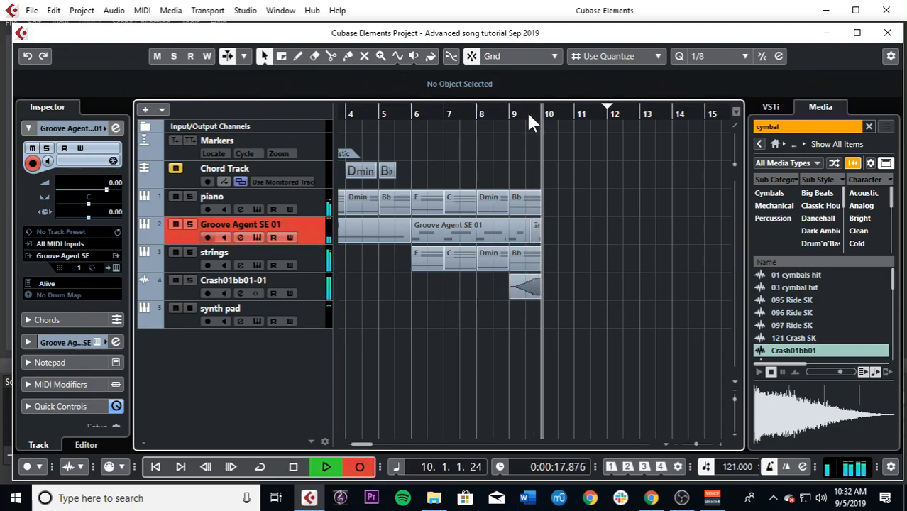
key(space)
Step: Extend the newly recorded drum event to bar 15 and make its C0 note run from bar 10 to bar 14
drag(561, 238, 700, 232)
double_click(588, 229)
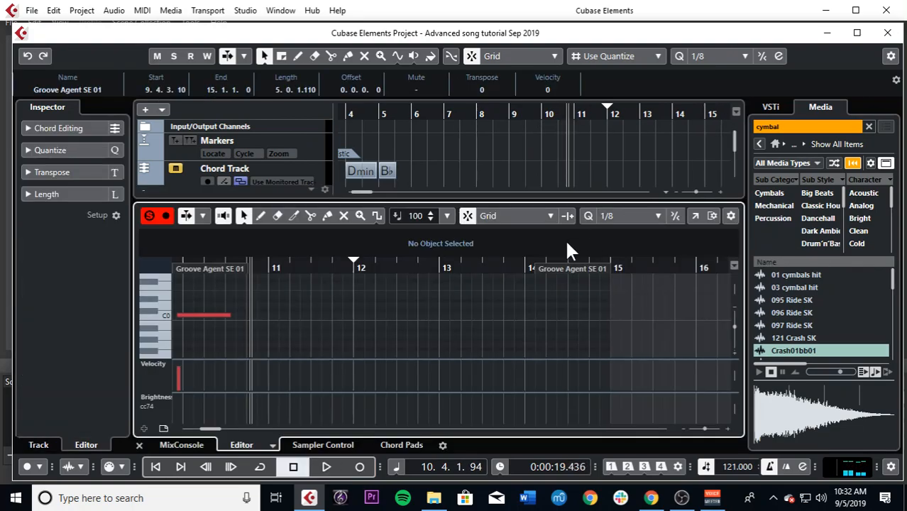
drag(434, 314, 682, 316)
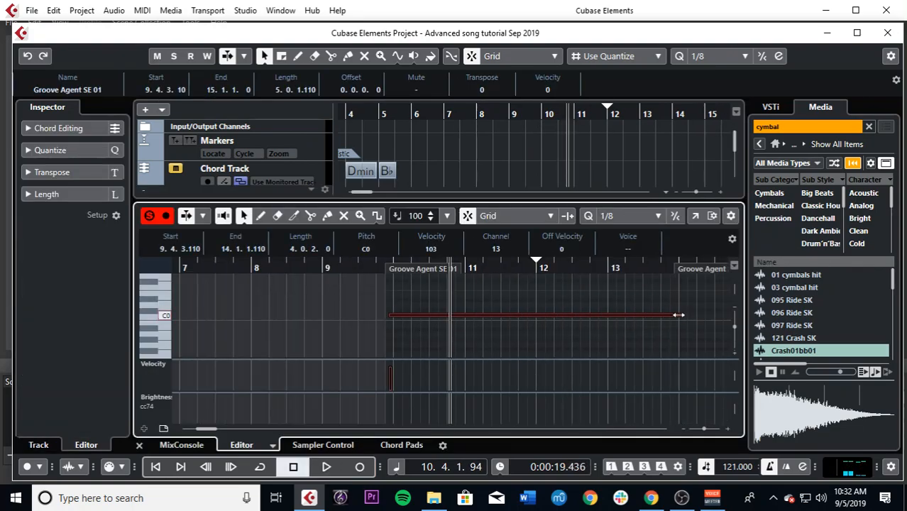
drag(418, 314, 431, 316)
drag(684, 315, 678, 315)
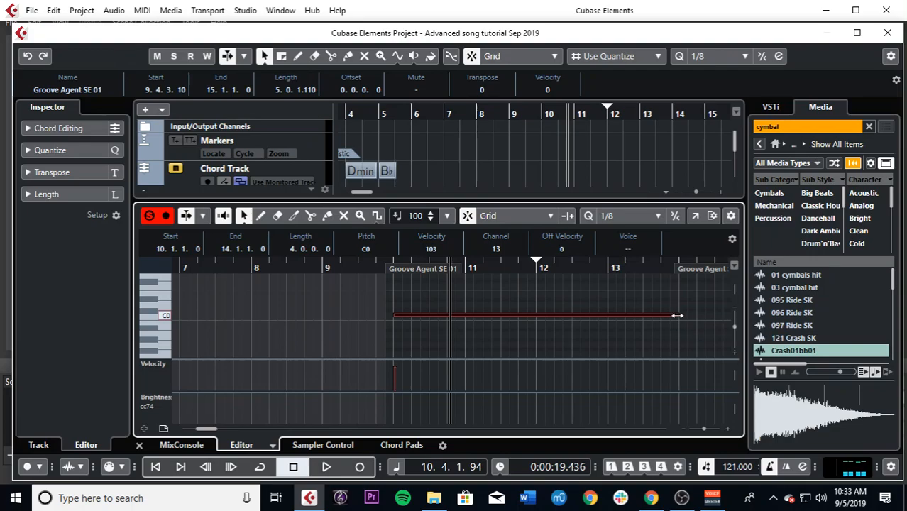
click(139, 445)
Step: Place the F, C, Dmin and Bb chord events on the synth pad track from bar 10 and play the transition into them
click(527, 115)
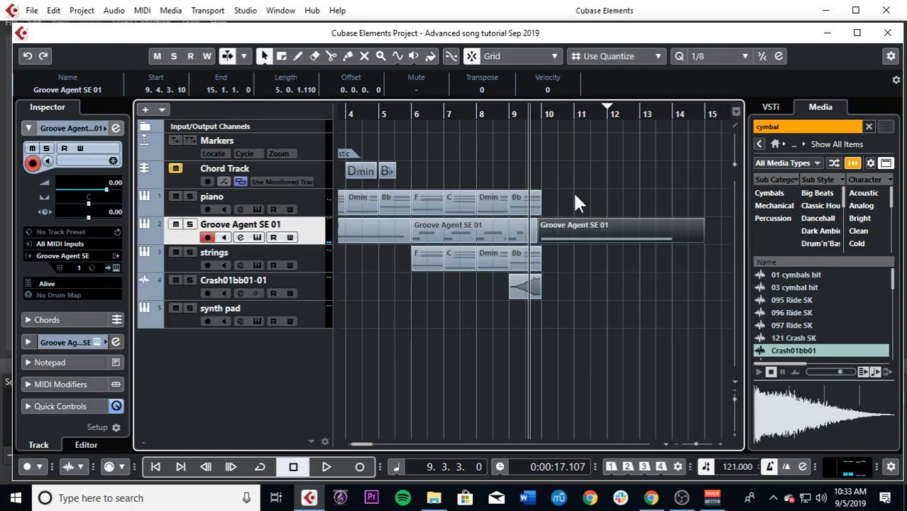
drag(564, 198, 561, 314)
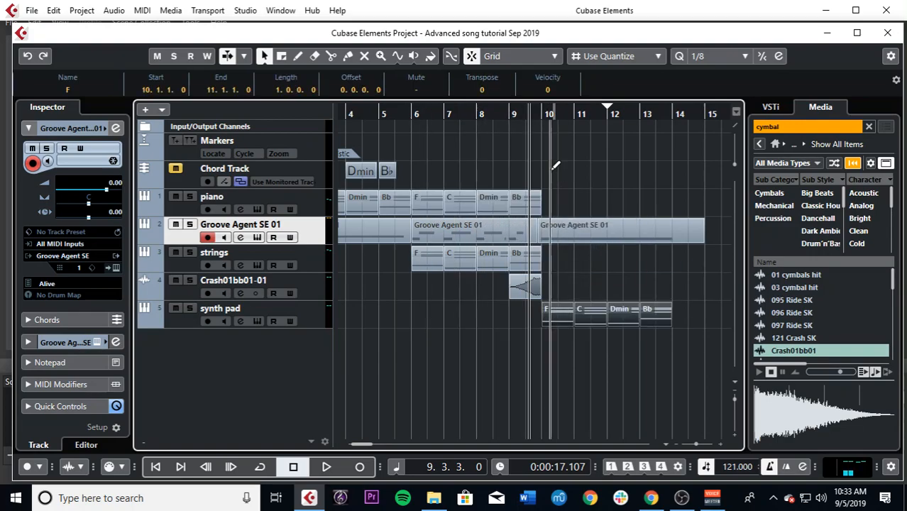
drag(543, 112, 519, 121)
key(space)
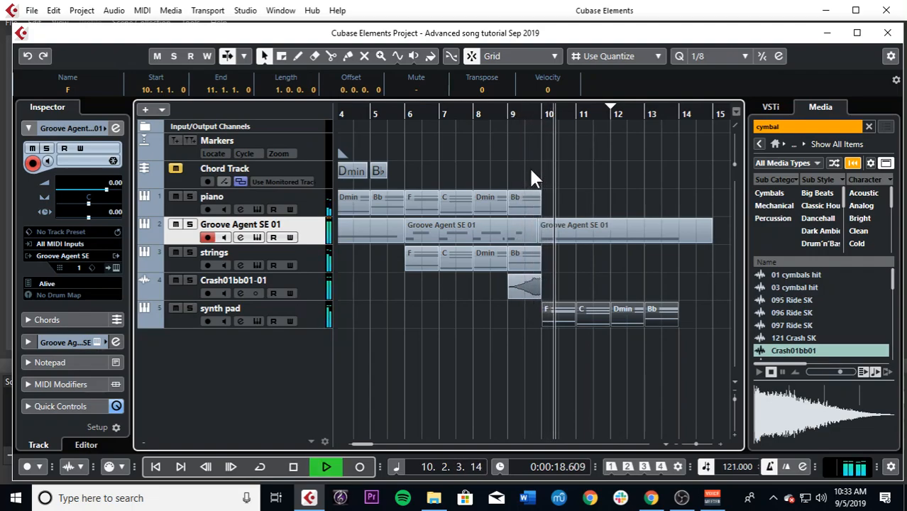
Step: Adjust the AutoPan insert on the synth pad channel during playback and close its windows
click(239, 320)
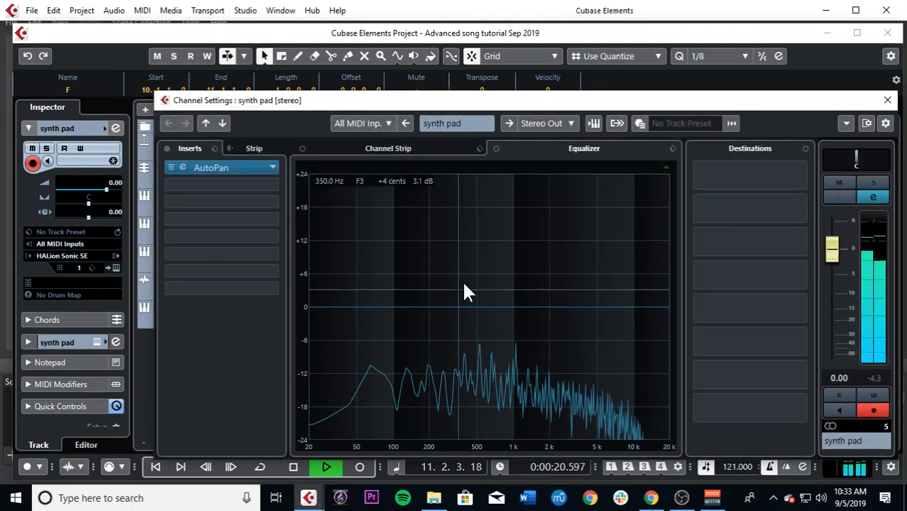
click(204, 168)
drag(505, 374, 504, 392)
click(582, 59)
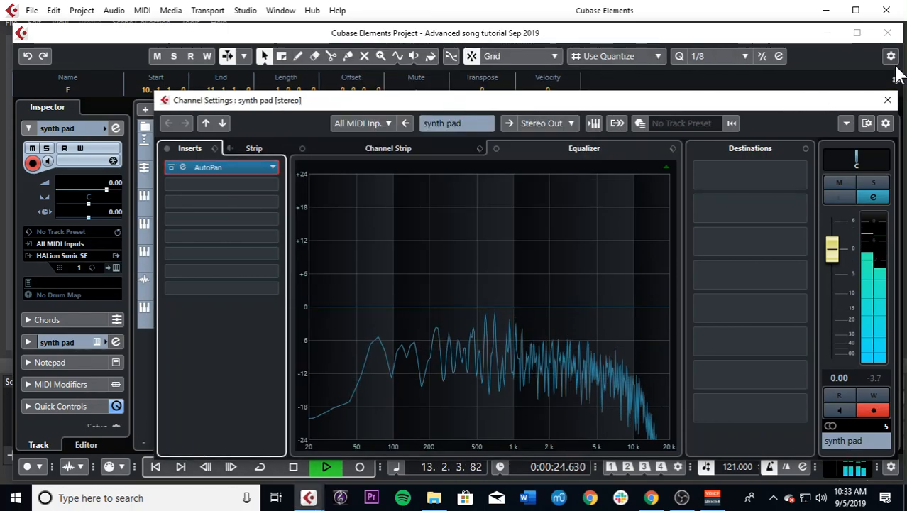
click(886, 100)
Step: Play from 9.4.1 and duplicate the four synth pad chord events to fill bars 14 to 18
click(550, 114)
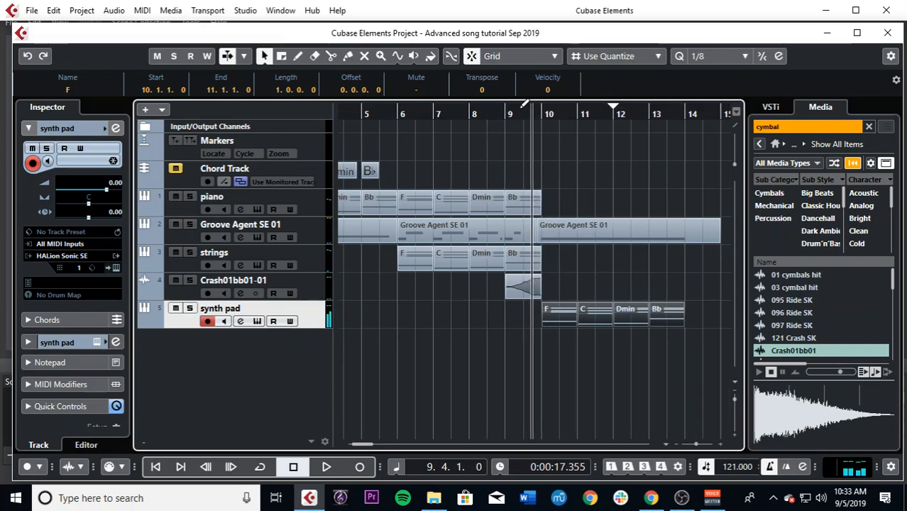
key(space)
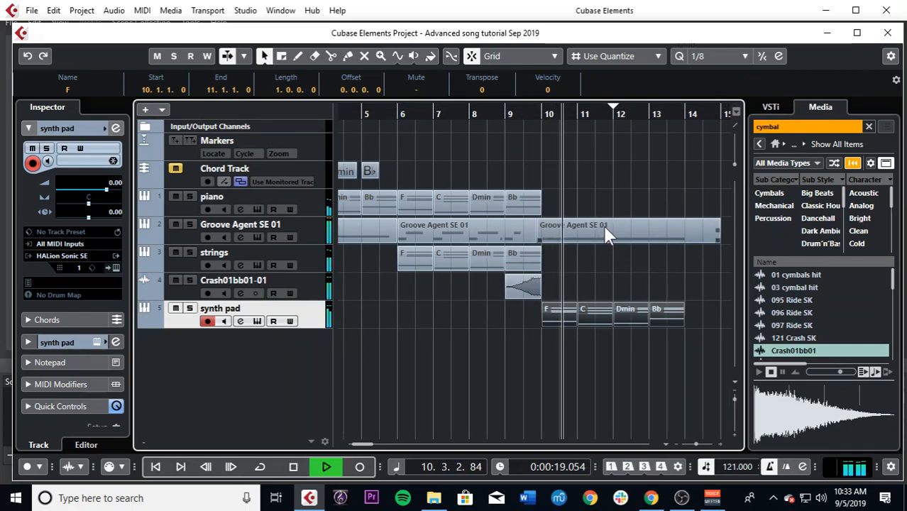
key(g)
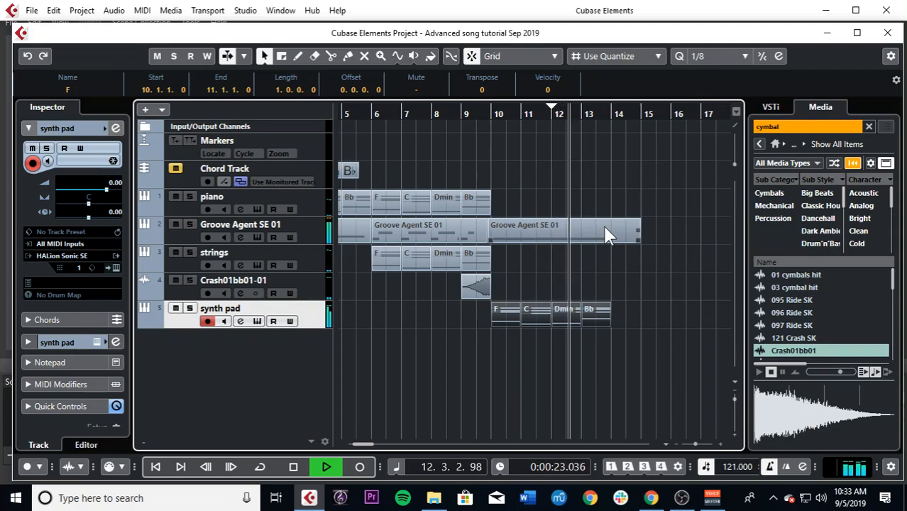
key(ctrl+d)
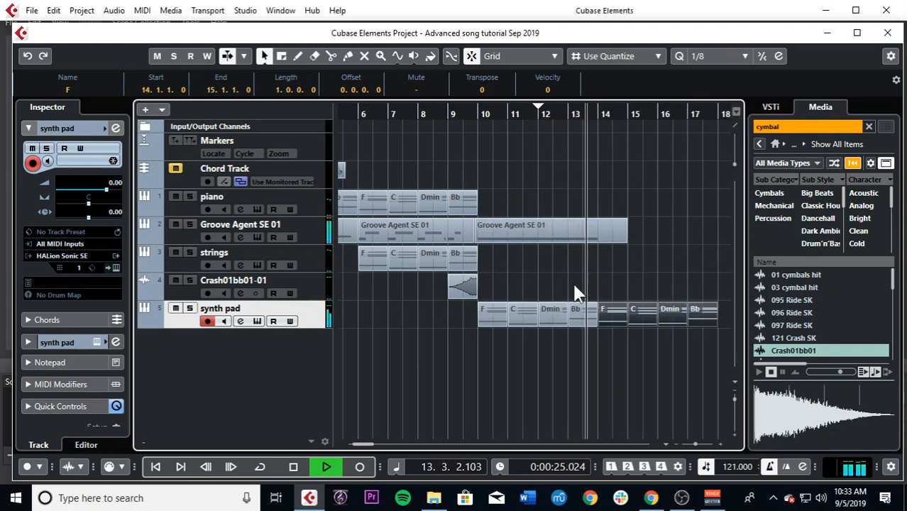
Step: Extend the last Groove Agent SE 01 event and its C0 note to bar 18
click(623, 240)
drag(623, 239, 724, 239)
double_click(618, 234)
drag(332, 316, 529, 316)
key(space)
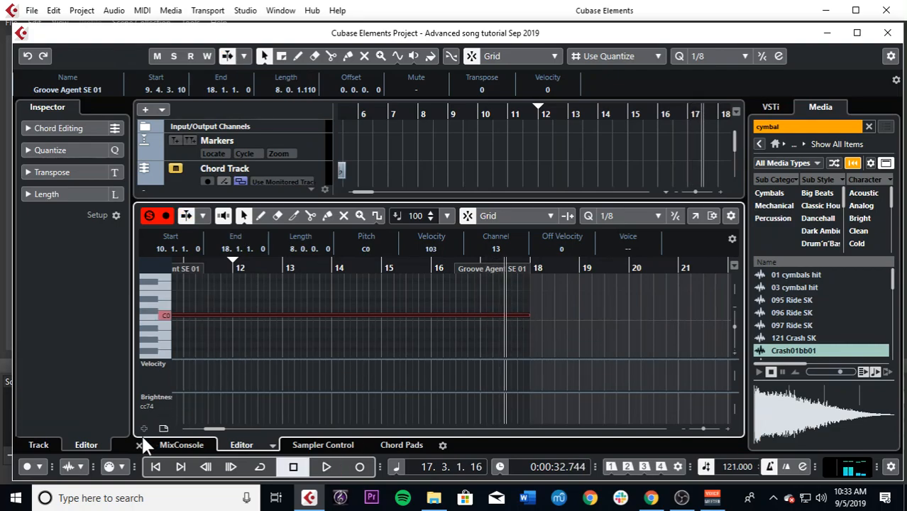
click(139, 445)
Step: Add a new HALion Sonic SE instrument track below the synth pad track
key(g)
drag(558, 117, 538, 138)
key(g)
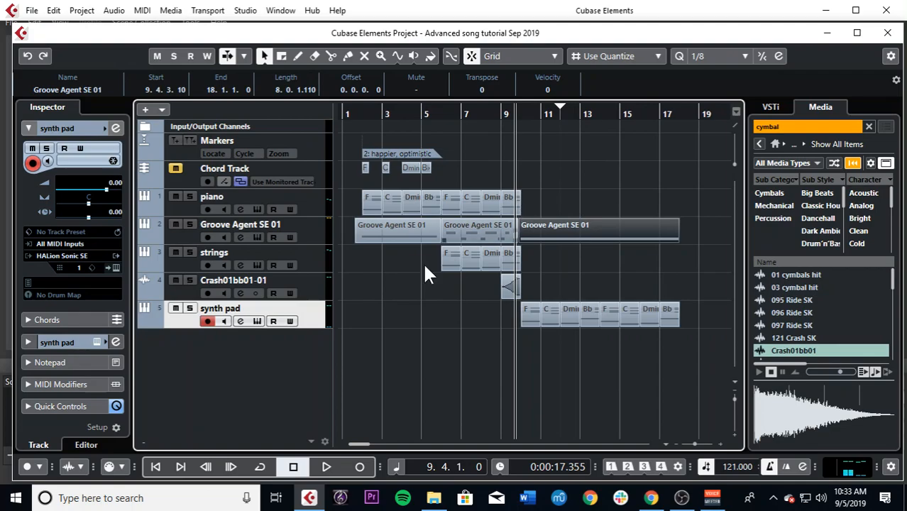
right_click(258, 367)
click(370, 113)
click(450, 246)
click(450, 247)
click(486, 324)
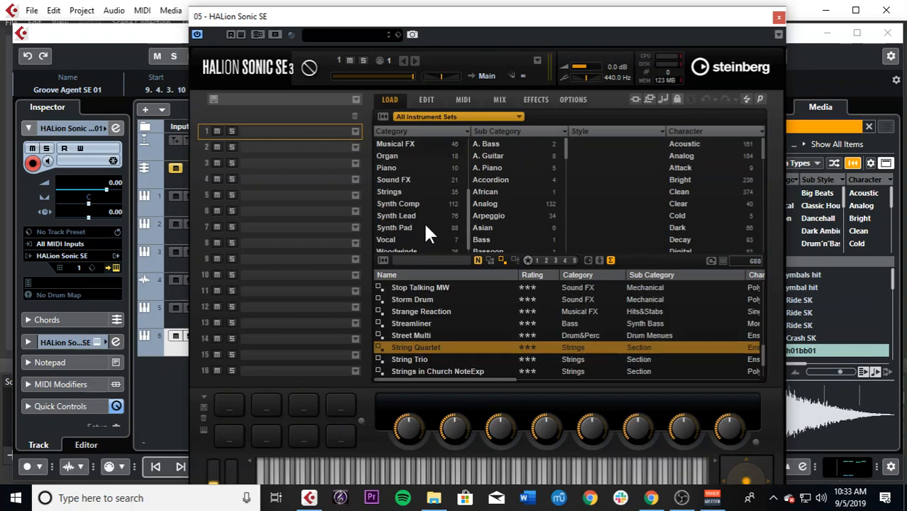
Step: Load the [GM 035] Electric Bass (Pick) sound from HALion Sonic SE's Bass category and close the instrument
scroll(423, 217, up, 4)
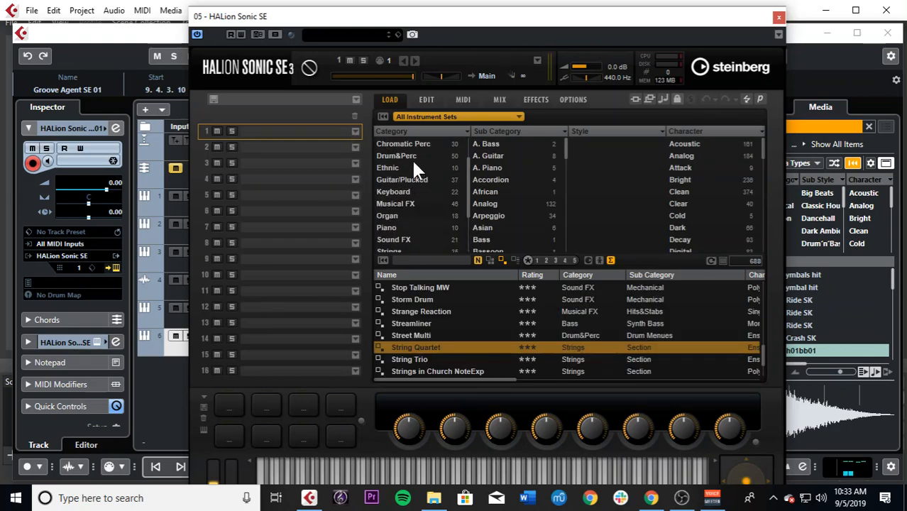
click(412, 156)
scroll(434, 328, up, 3)
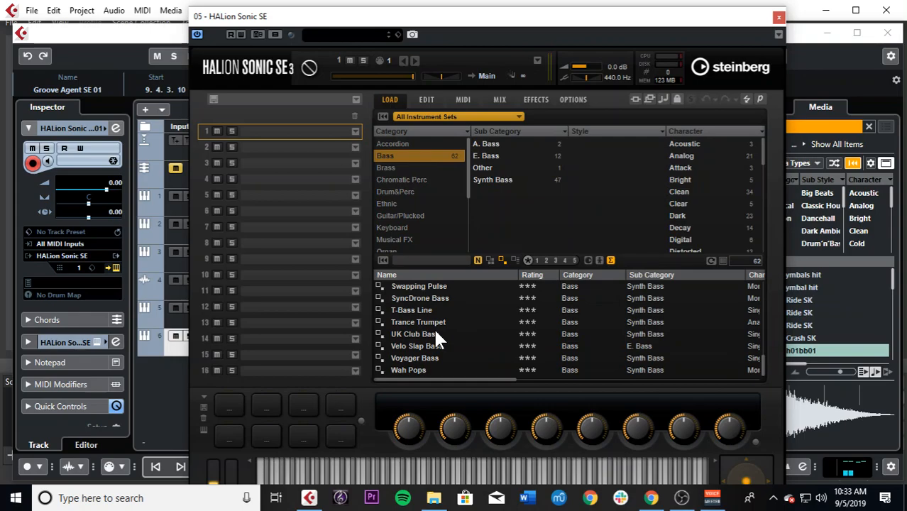
scroll(435, 339, up, 15)
scroll(454, 344, down, 1)
double_click(465, 299)
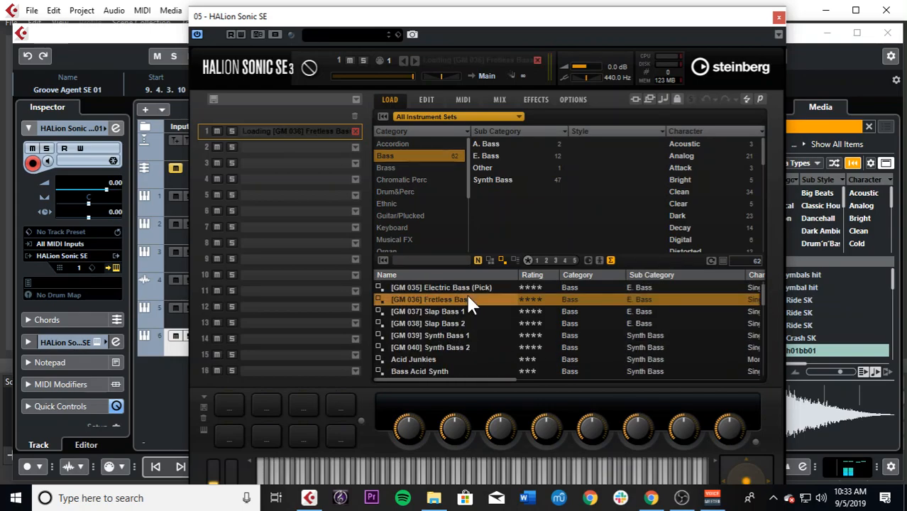
double_click(451, 287)
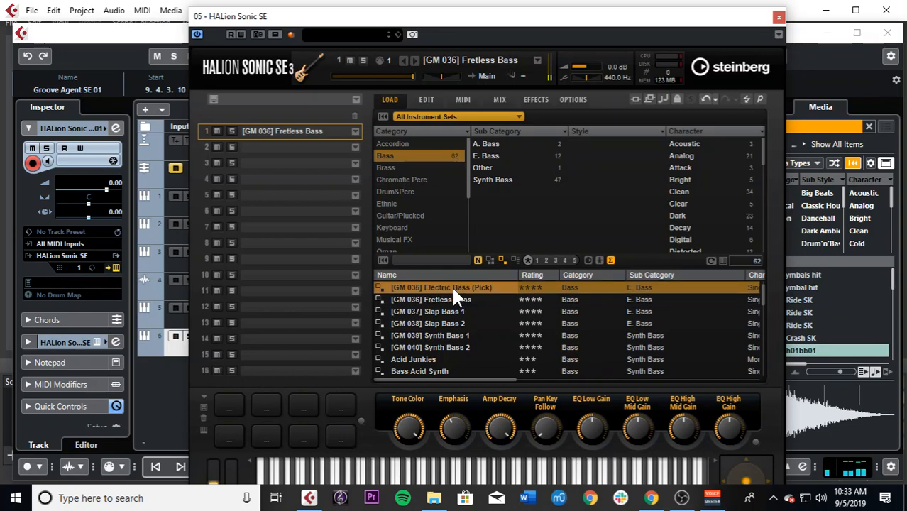
click(778, 17)
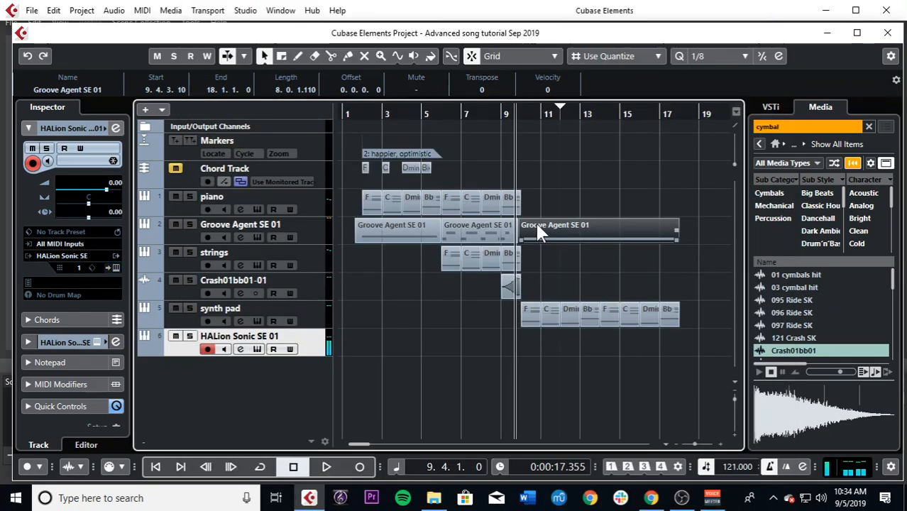
Step: Rename the new HALion Sonic SE track as "bass" and copy all eight synth pad chord events onto it at bar 10
drag(545, 112, 520, 115)
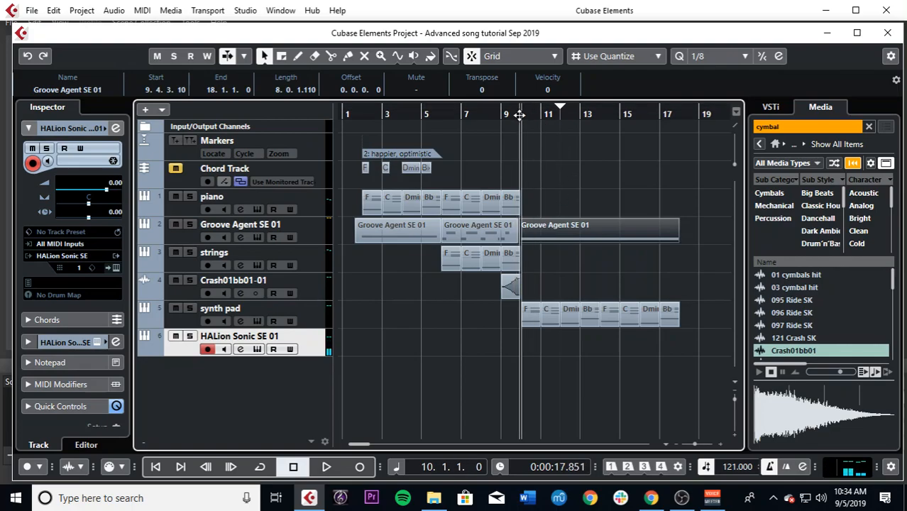
click(698, 317)
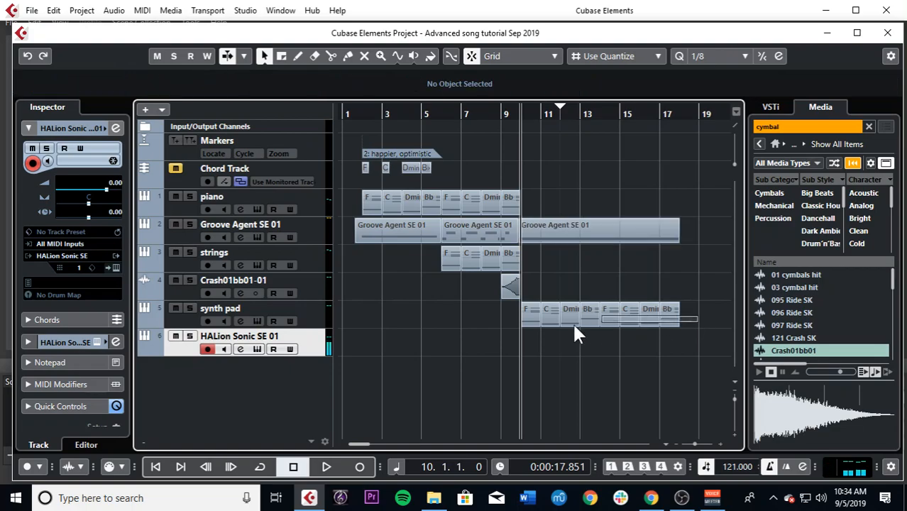
click(521, 319)
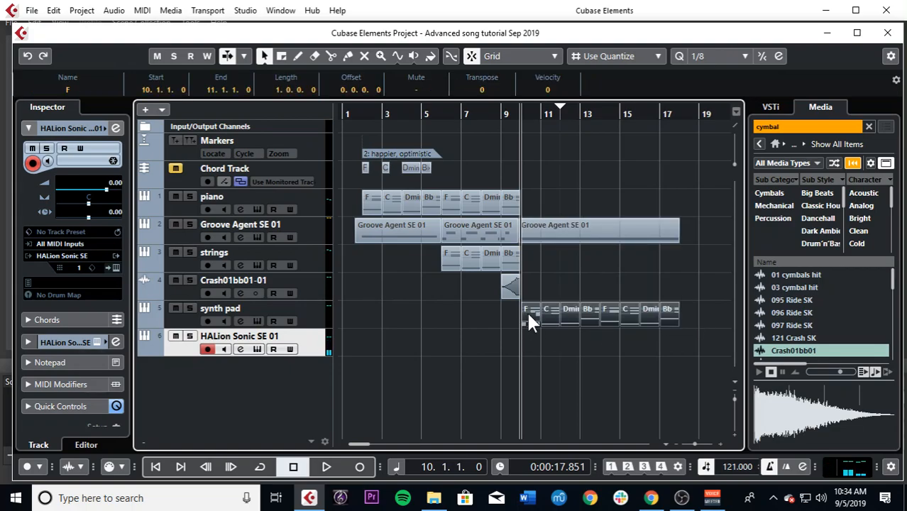
double_click(282, 333)
text(b)
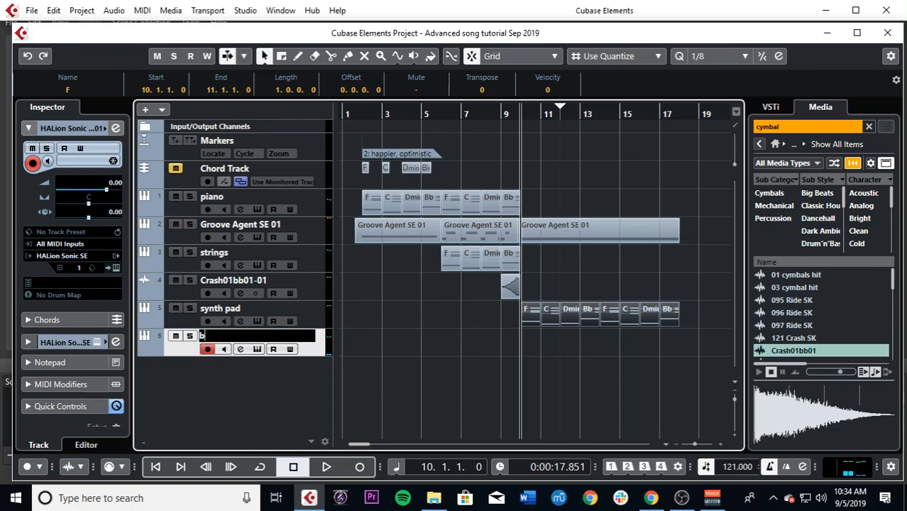
key(Return)
drag(531, 319, 532, 336)
Step: Solo the bass track and play its chords from bar 10
key(h)
key(h)
key(h)
key(h)
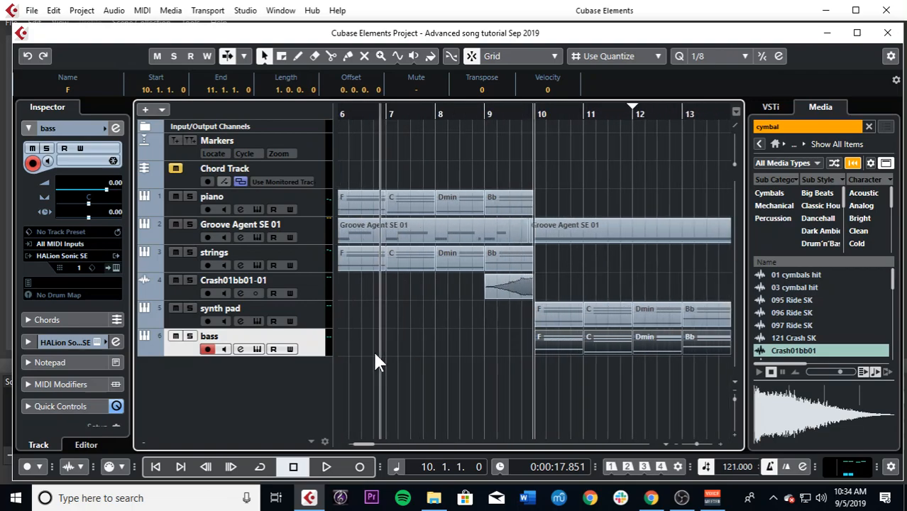
click(189, 336)
key(space)
key(g)
key(g)
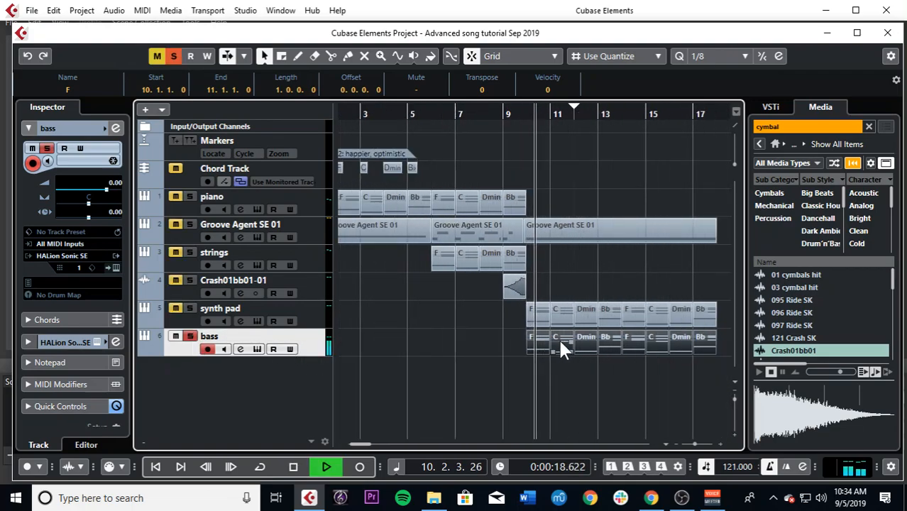
key(g)
key(space)
Step: Glue the eight bass chord events into a single event spanning bars 10 to 18
right_click(562, 341)
click(647, 341)
click(648, 338)
key(1)
Step: Remove the upper chord notes from the bass event in the editor, keeping only the lowest note of each chord
double_click(645, 342)
key(g)
key(g)
key(g)
scroll(427, 319, up, 3)
drag(417, 298, 682, 273)
click(576, 328)
Step: Select all remaining bass notes and shorten each to a length of 0.0.2.0
drag(415, 288, 668, 348)
key(h)
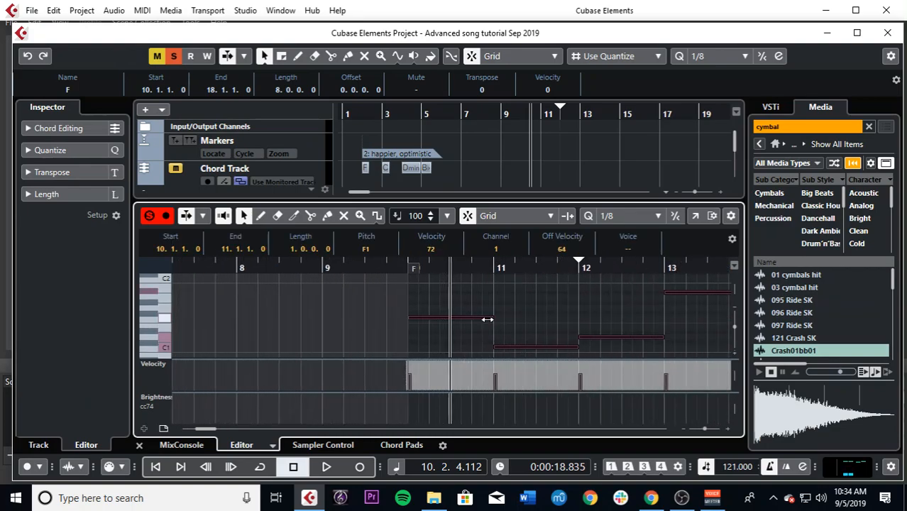
drag(488, 319, 417, 318)
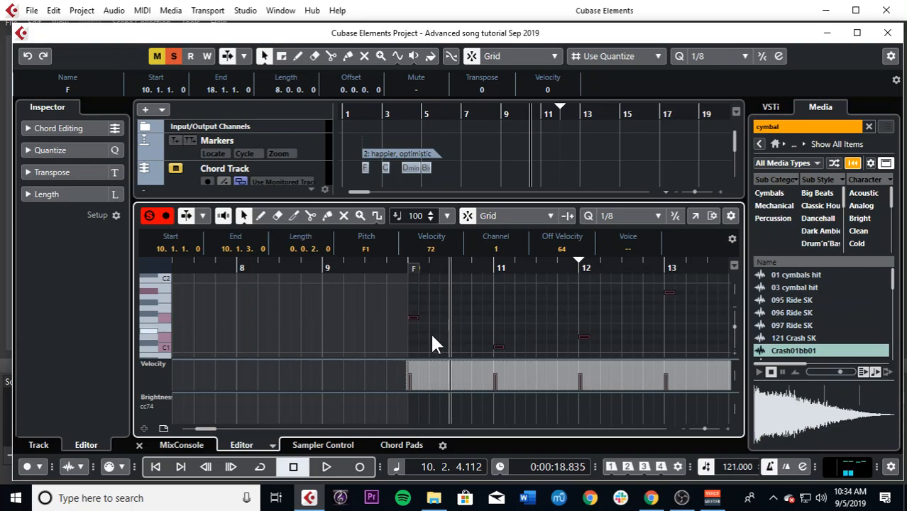
Step: Try duplicating the shortened bass notes and delete the copies
key(ctrl+d)
key(g)
key(g)
key(g)
key(g)
key(g)
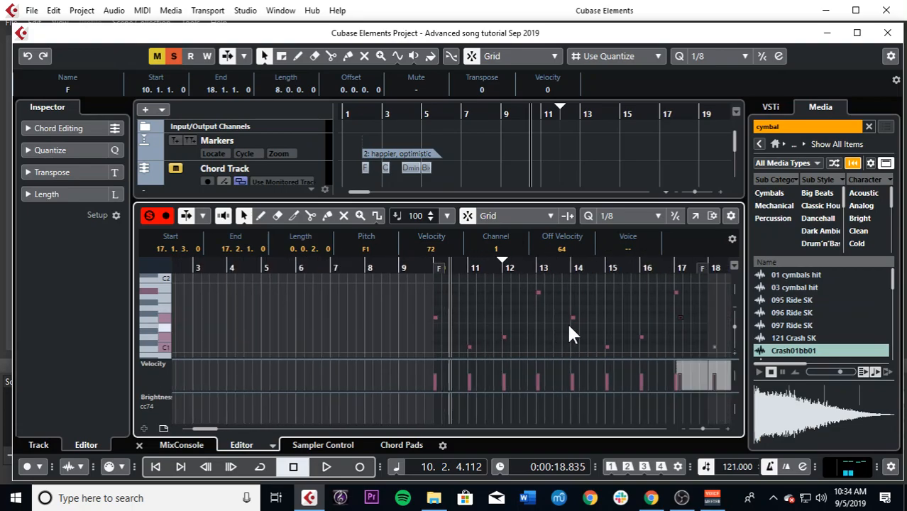
key(g)
key(g)
key(Delete)
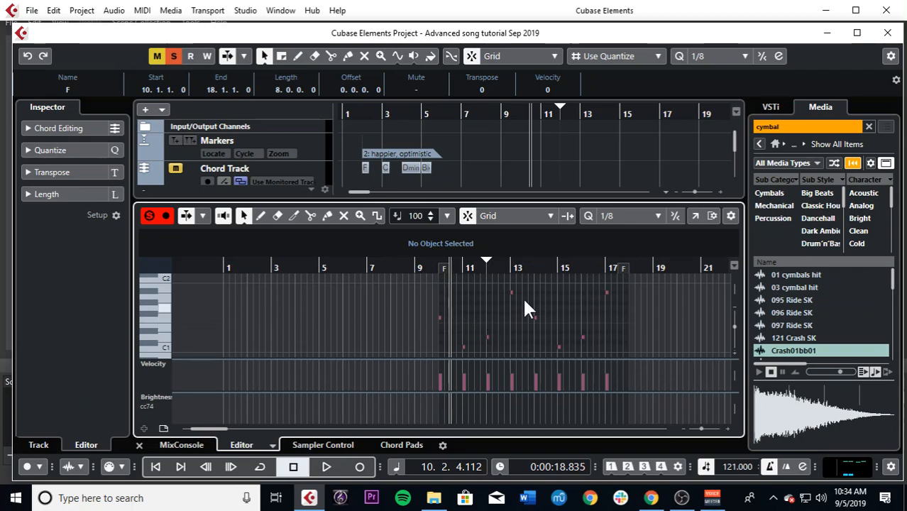
Step: Repeat the eight 0.0.2.0 bass notes back to back in the editor so that each bar is filled with its own pitch
click(140, 446)
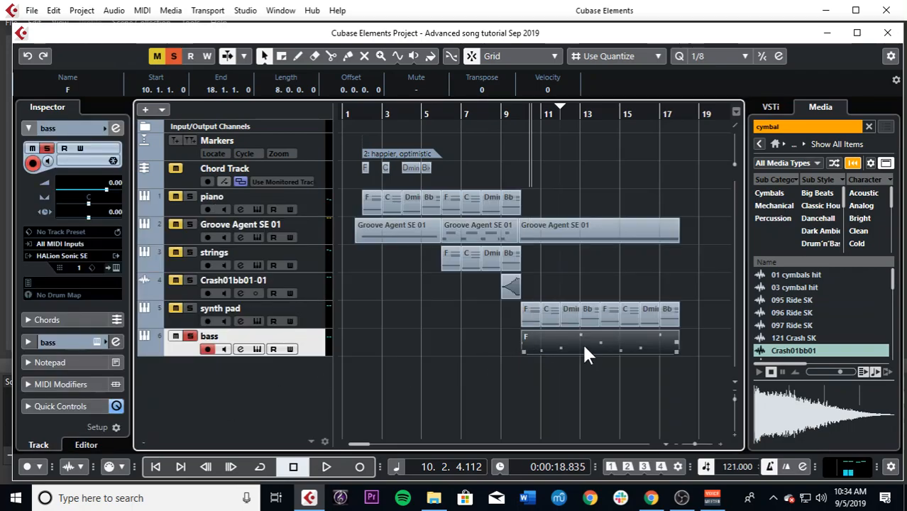
double_click(581, 343)
scroll(386, 339, down, 2)
drag(431, 276, 672, 343)
scroll(639, 326, up, 2)
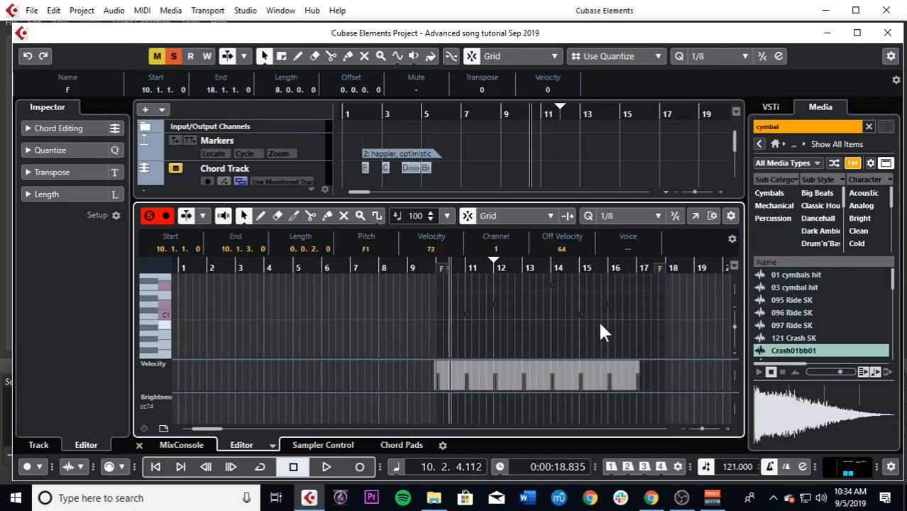
key(h)
key(h)
key(h)
key(h)
key(h)
key(h)
key(h)
key(h)
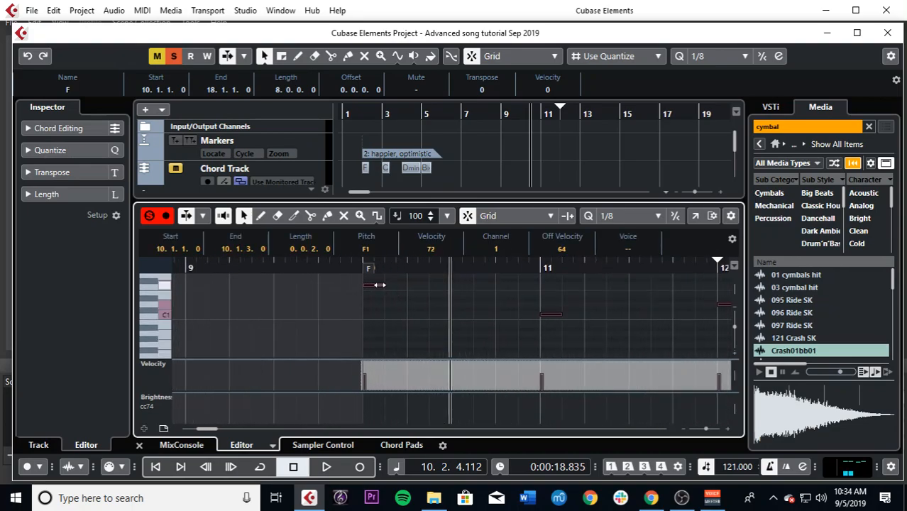
drag(378, 286, 522, 334)
Step: Play the bass line from just before bar 10 and raise the bass track's volume to 4.60
click(355, 268)
key(space)
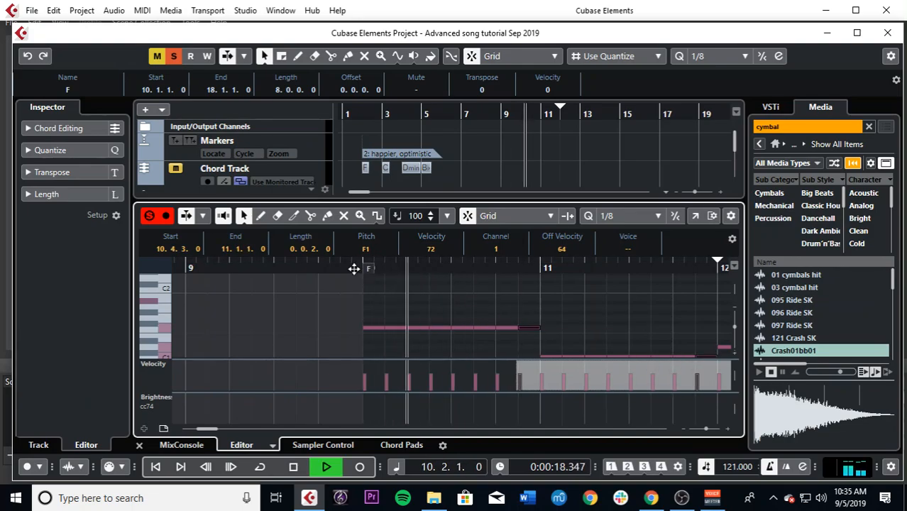
click(139, 445)
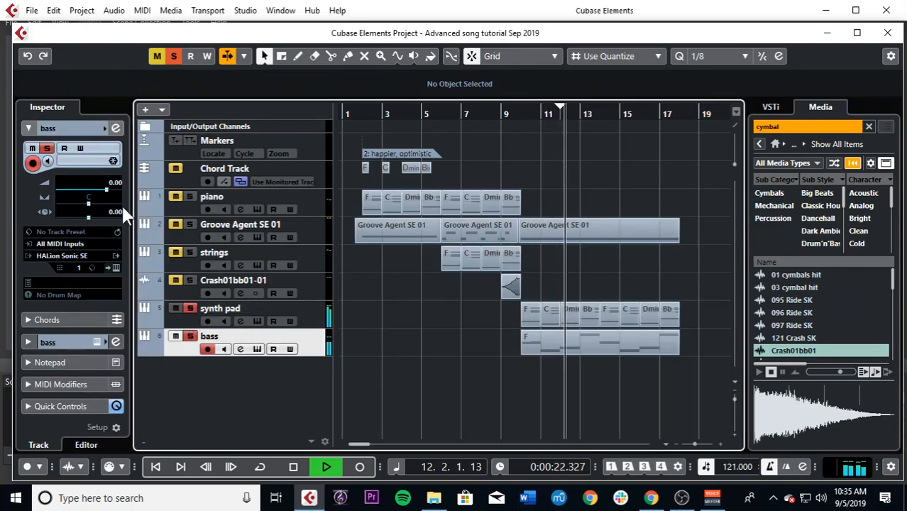
mouse_move(106, 188)
mouse_down()
mouse_move(126, 196)
mouse_move(118, 191)
mouse_up()
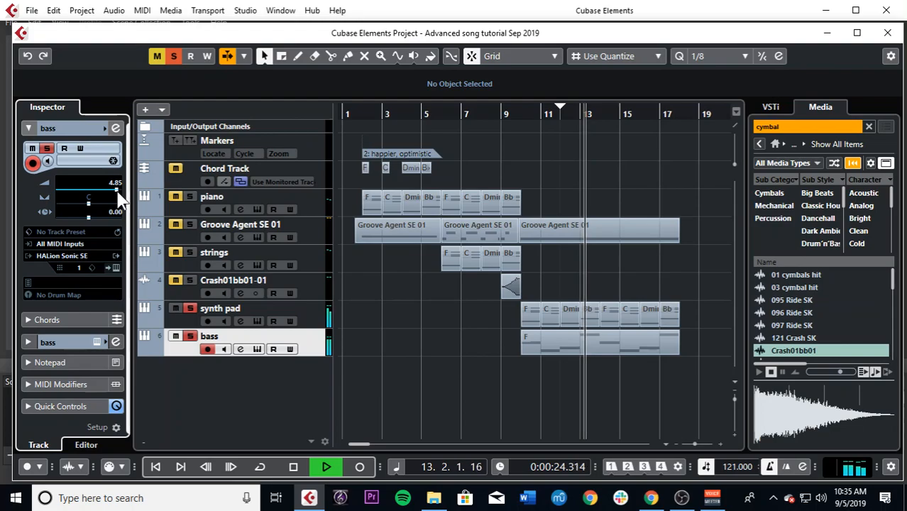
click(547, 348)
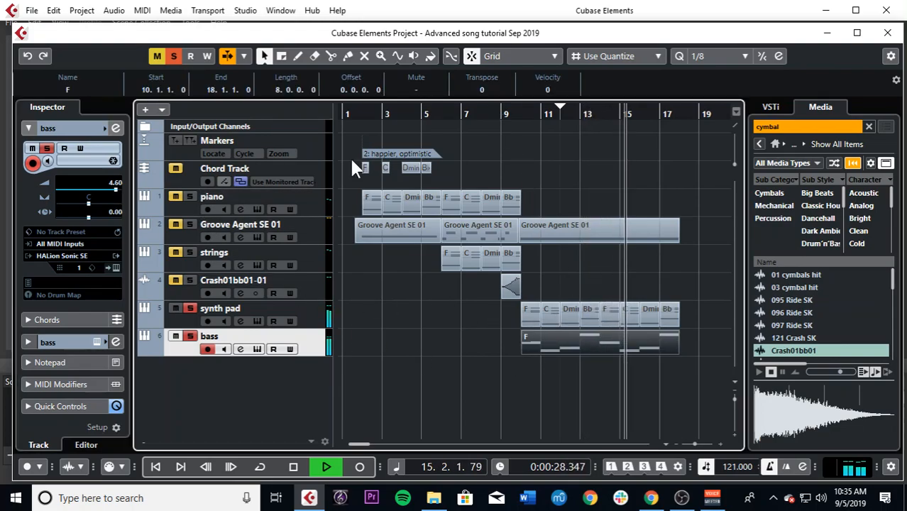
Step: Deactivate all track mutes and solos and listen to the full arrangement from just before bar 10
click(515, 115)
key(space)
click(173, 56)
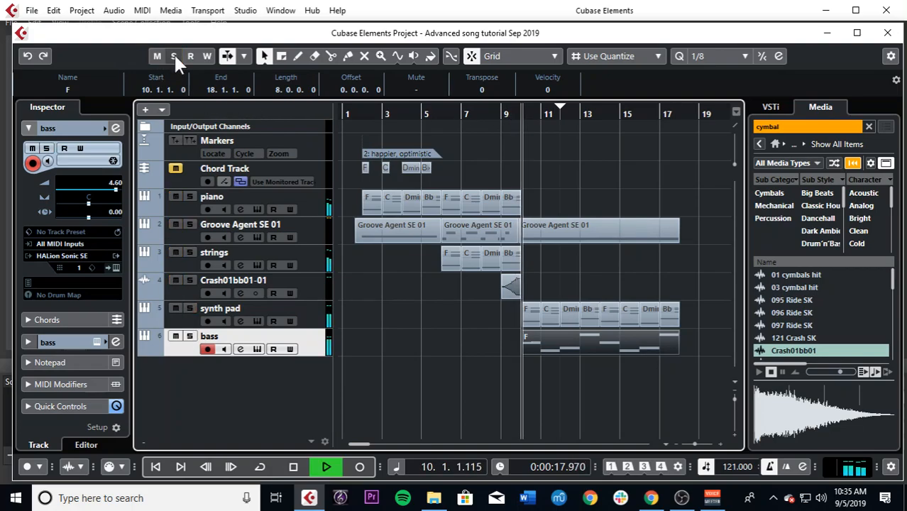
drag(541, 191, 459, 207)
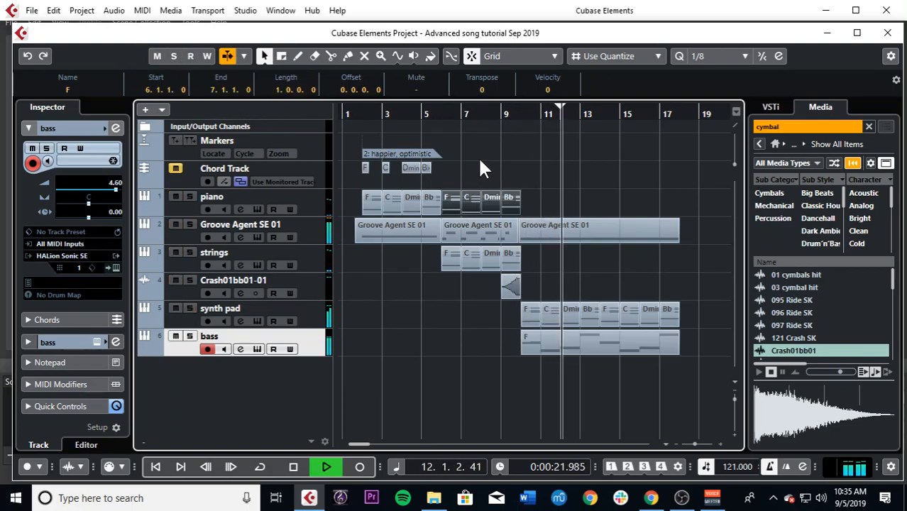
click(479, 159)
key(h)
key(h)
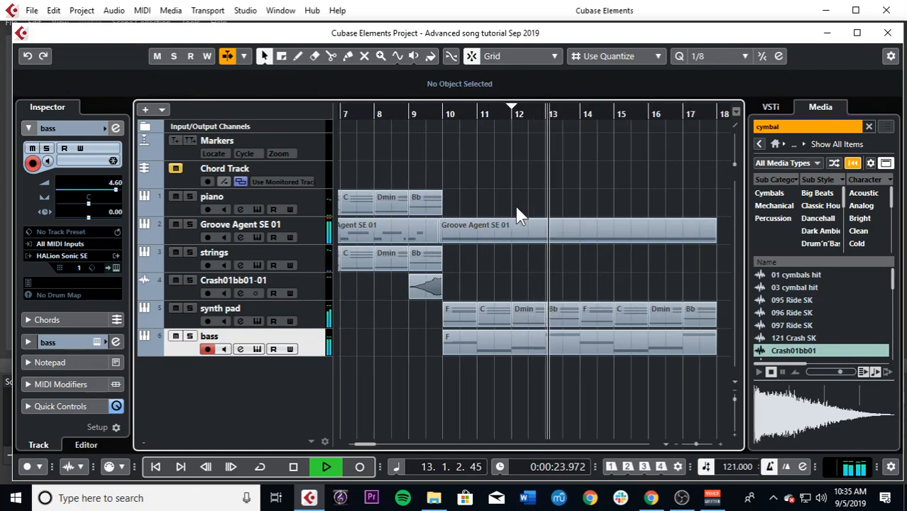
key(space)
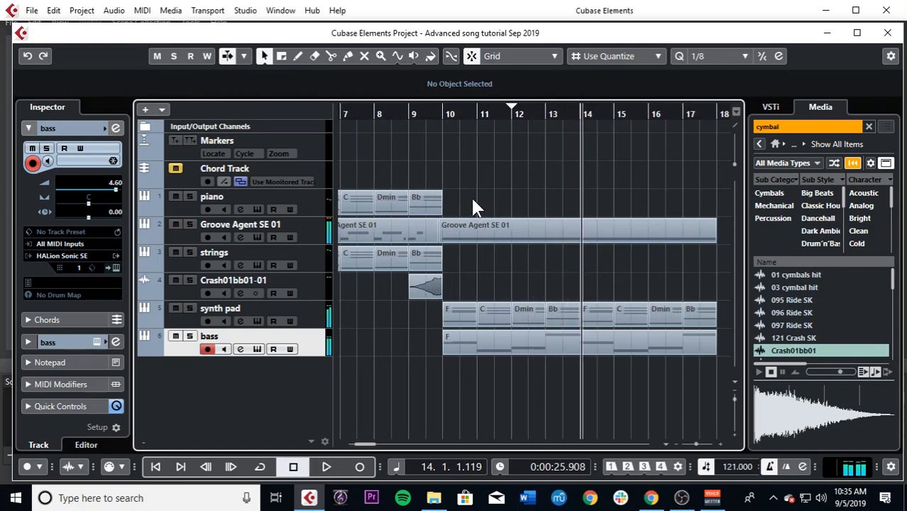
Step: Duplicate the four piano chord events of bars 6 to 10 twice so they fill bars 10 to 18
key(g)
drag(355, 116, 482, 124)
drag(618, 188, 496, 204)
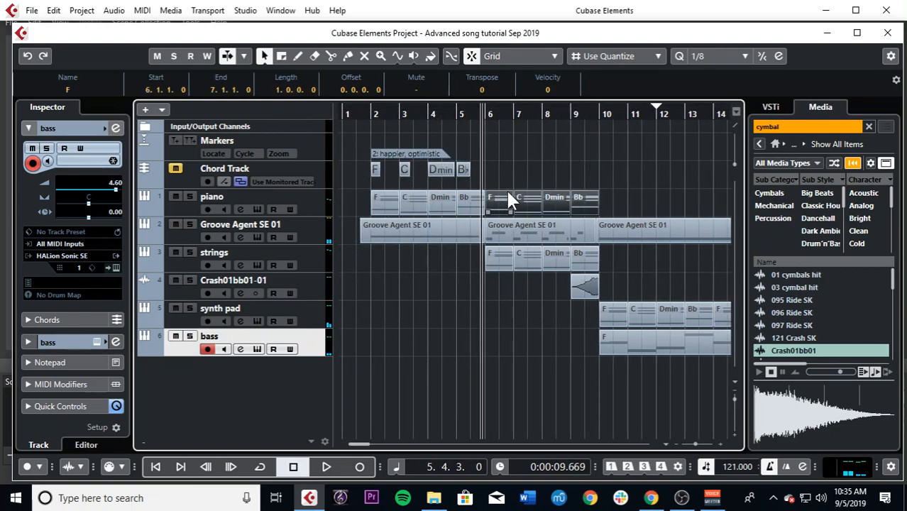
key(ctrl+d)
key(g)
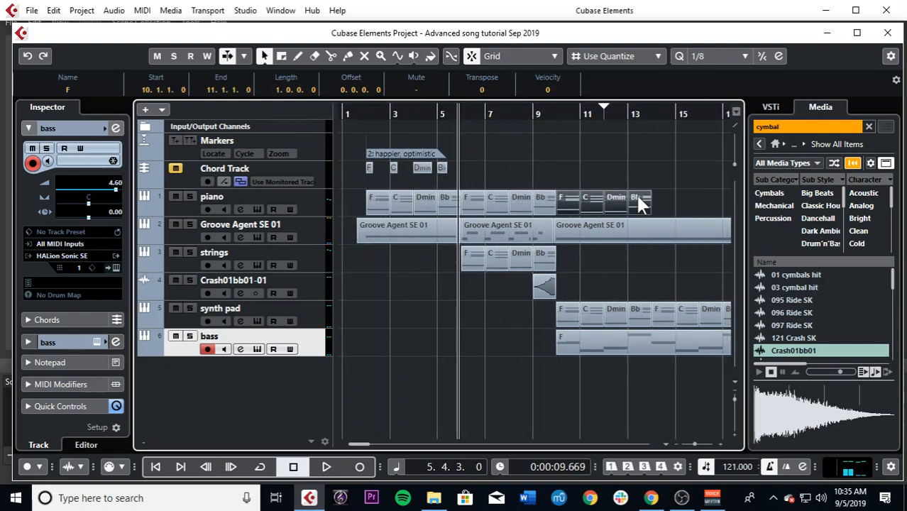
key(g)
key(ctrl+d)
Step: Glue the eight duplicated piano chord events into a single event spanning bars 10 to 18
drag(564, 116, 558, 116)
drag(692, 192, 532, 199)
right_click(532, 199)
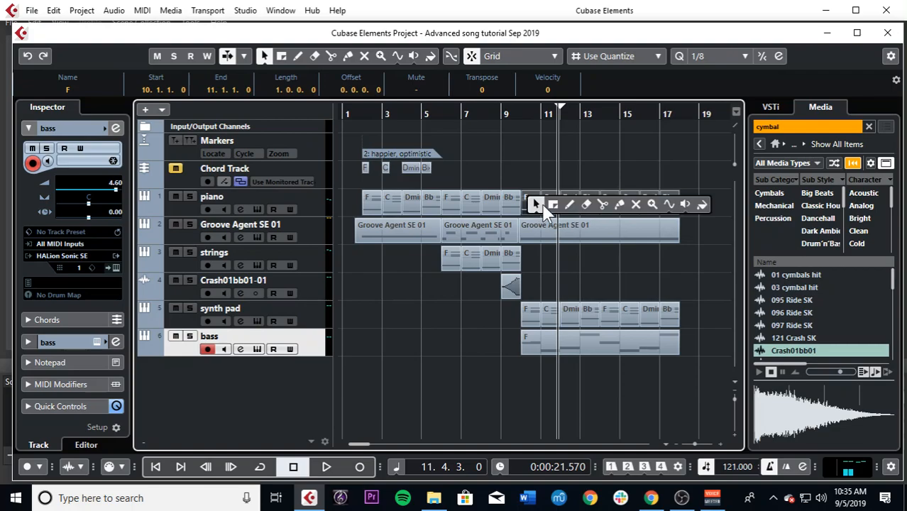
click(605, 205)
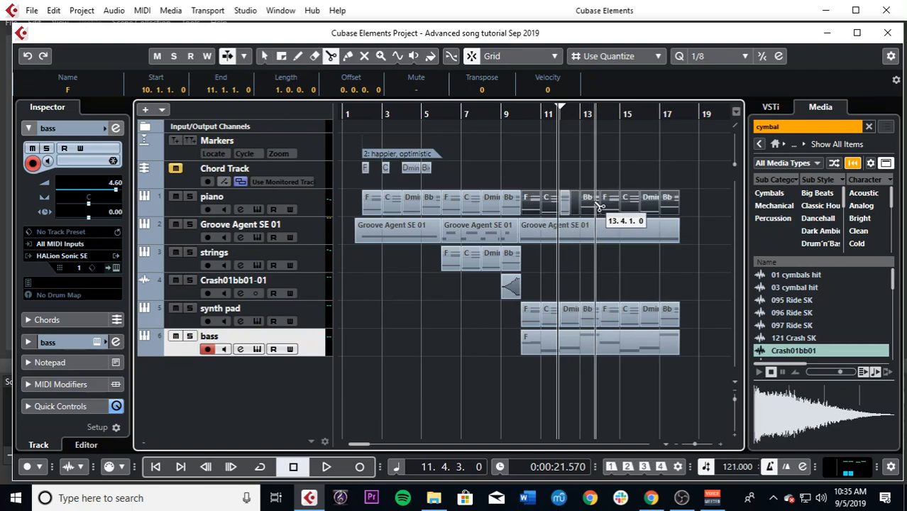
right_click(599, 206)
click(660, 201)
click(588, 198)
right_click(582, 199)
click(587, 203)
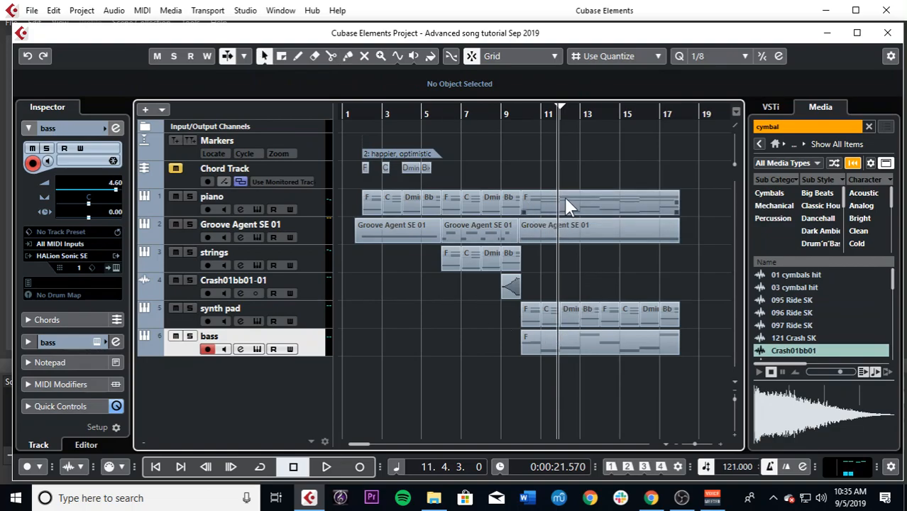
Step: Add an instrument track using BlueARP.x64, close its plug-in window and move the track below the bass track
click(313, 202)
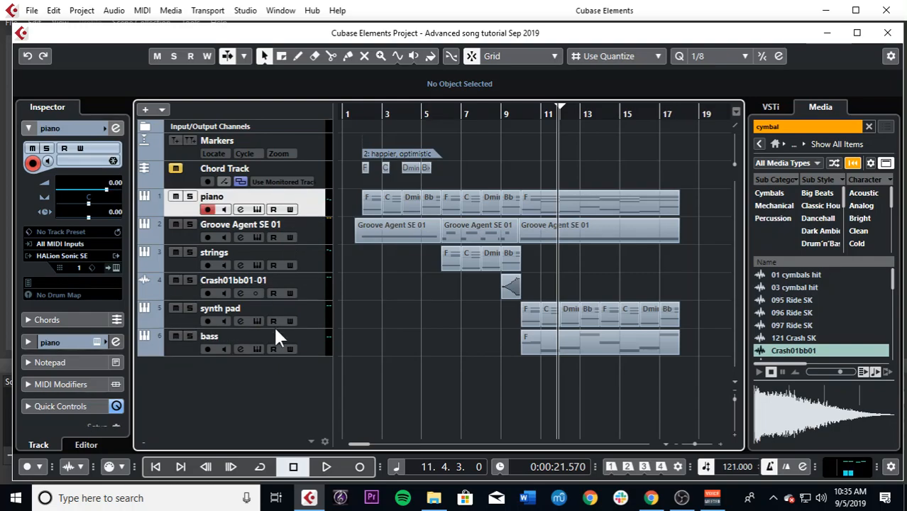
right_click(282, 381)
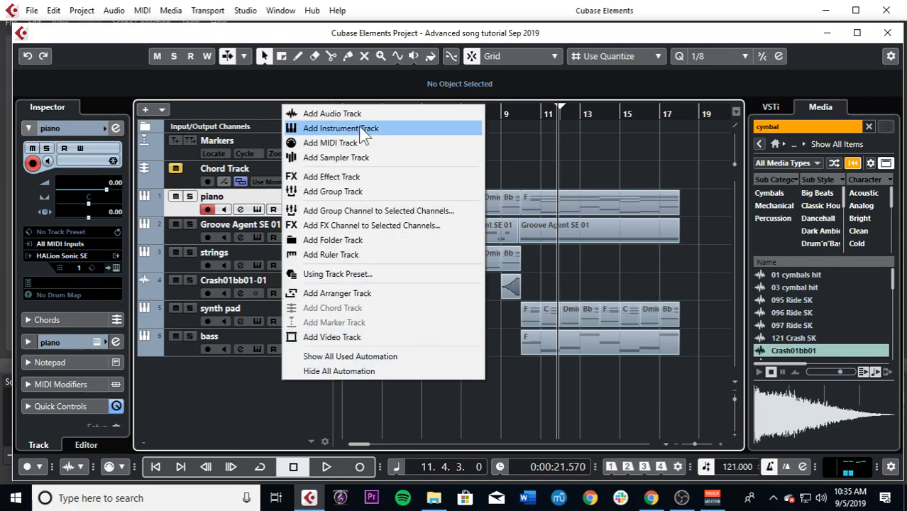
click(352, 126)
click(423, 246)
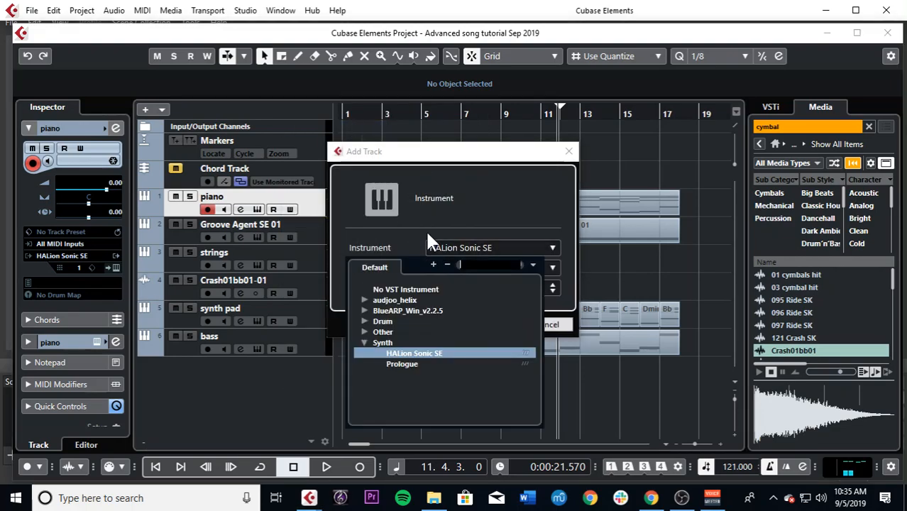
click(364, 311)
click(403, 320)
click(488, 324)
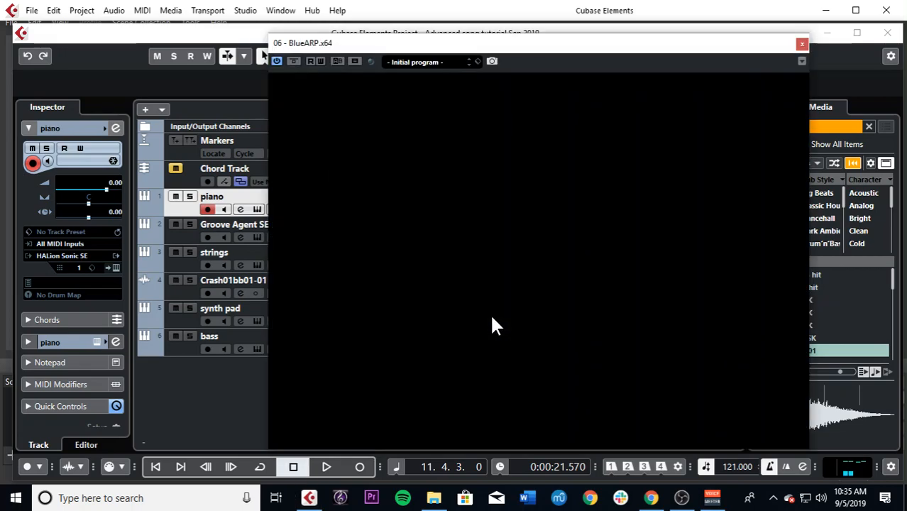
click(802, 44)
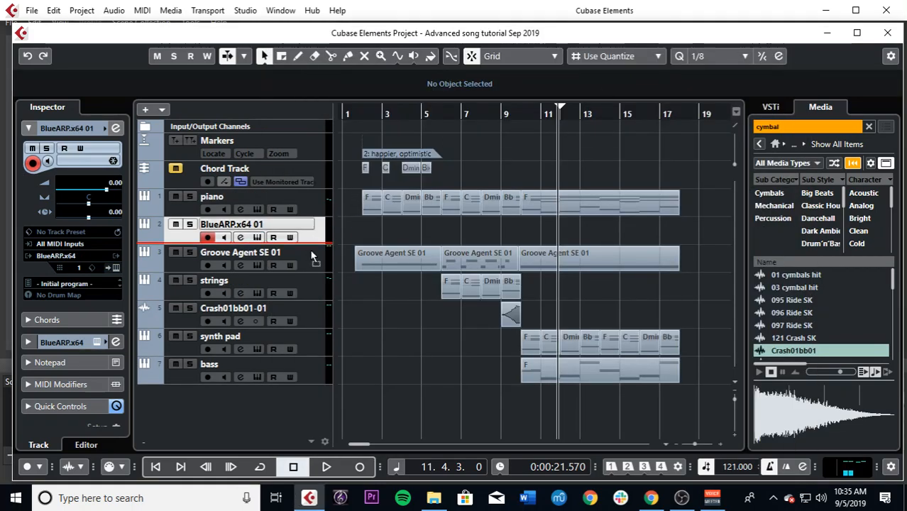
drag(310, 375, 310, 376)
Step: Add a HALion Sonic SE instrument track below the BlueARP track and close its plug-in window
right_click(245, 387)
click(303, 139)
click(451, 248)
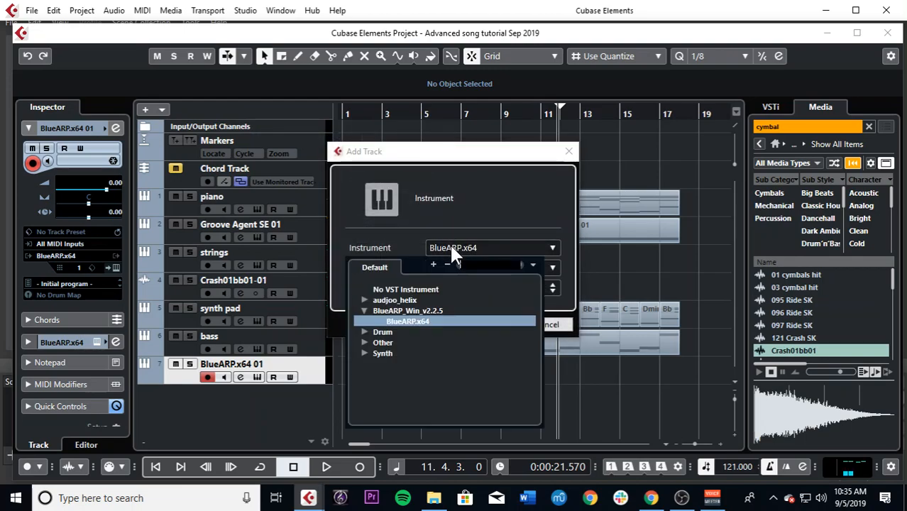
click(364, 351)
click(397, 364)
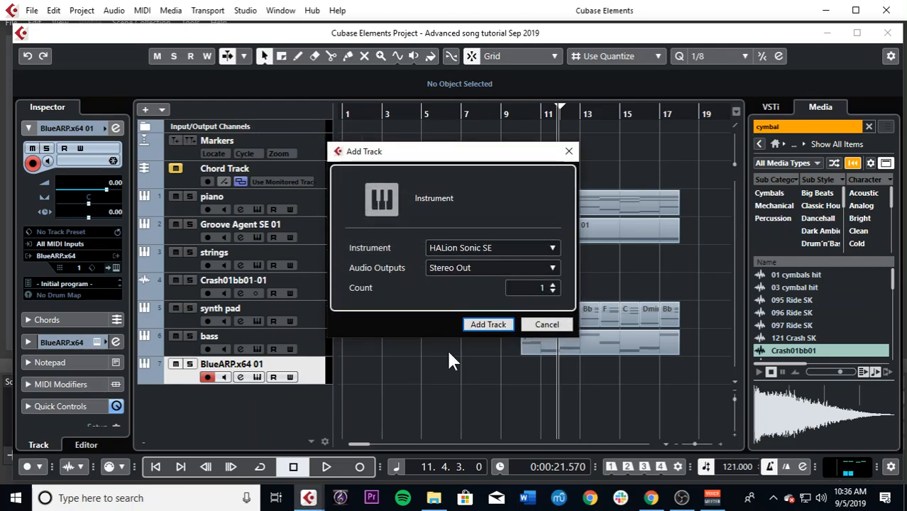
click(488, 325)
click(834, 34)
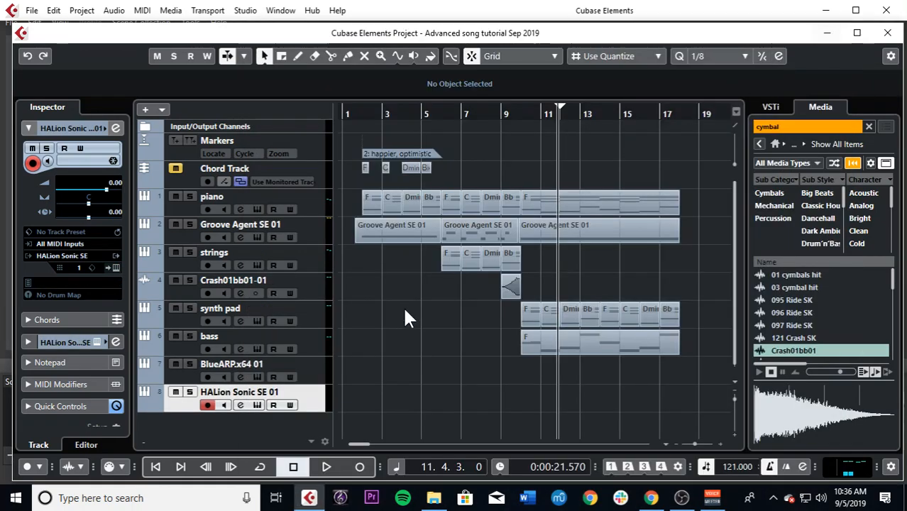
Step: Rename the BlueARP track "synth lead arp" and the new HALion Sonic SE track "synth lead"
double_click(283, 364)
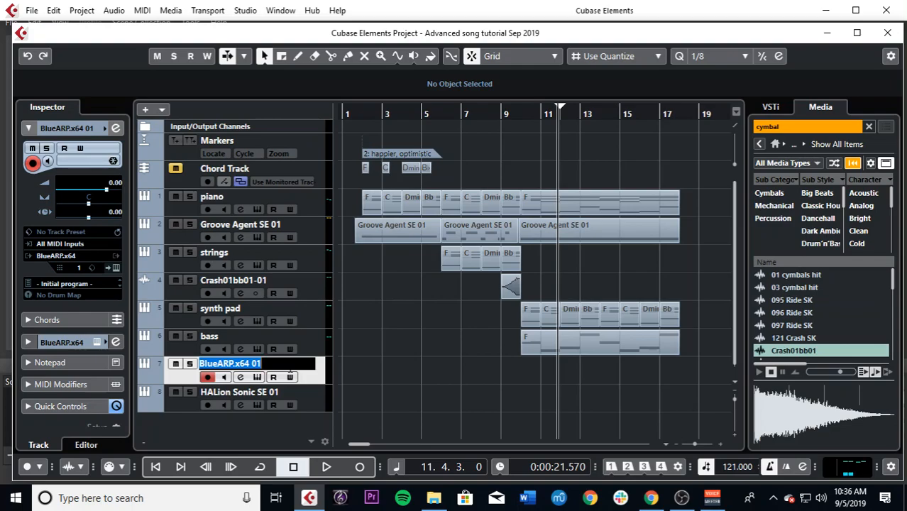
text(ARP)
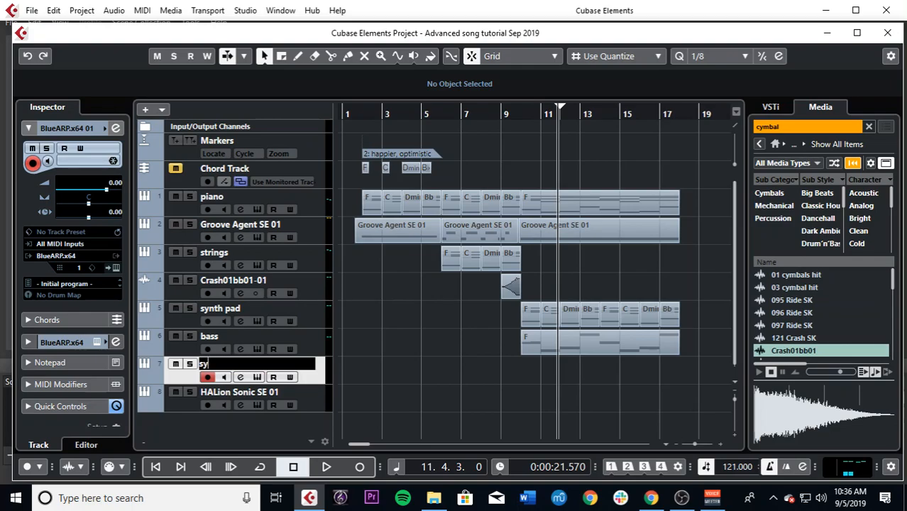
double_click(281, 397)
text(synth )
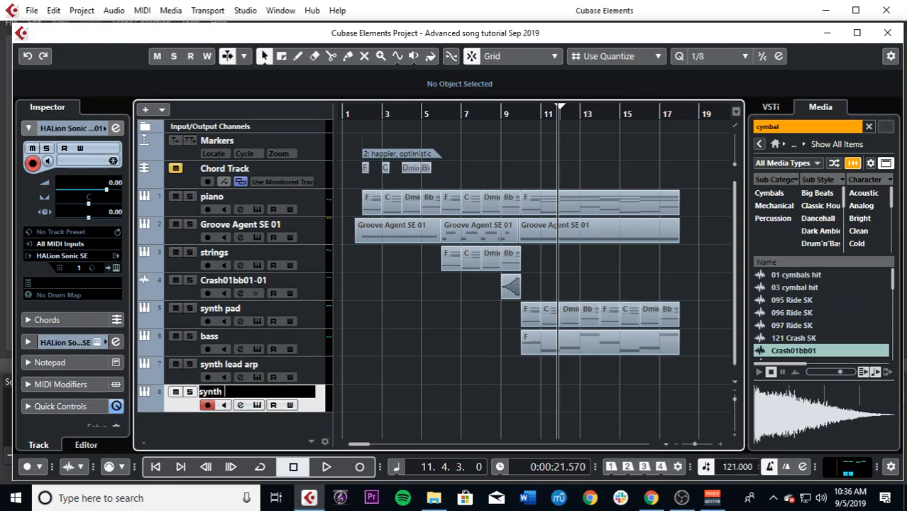
text(lead)
key(Return)
Step: Colour both the synth lead arp and synth lead tracks red
click(318, 365)
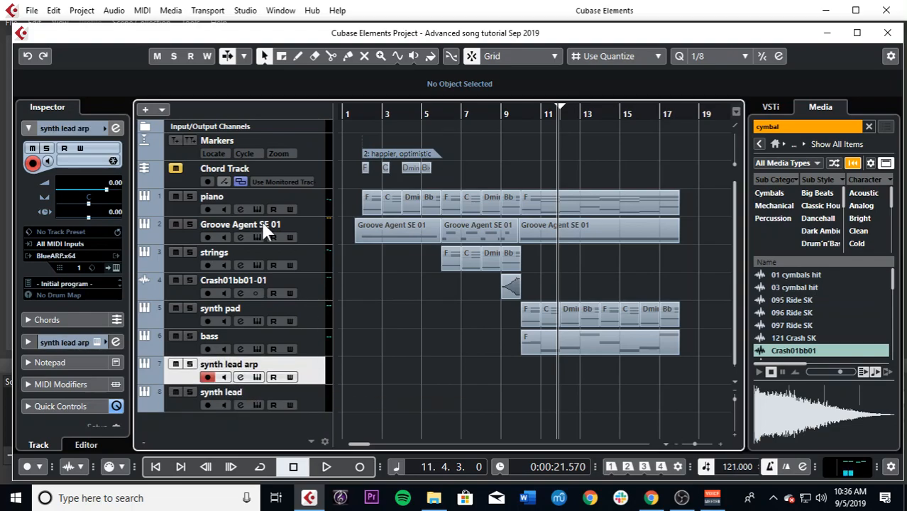
scroll(69, 126, down, 1)
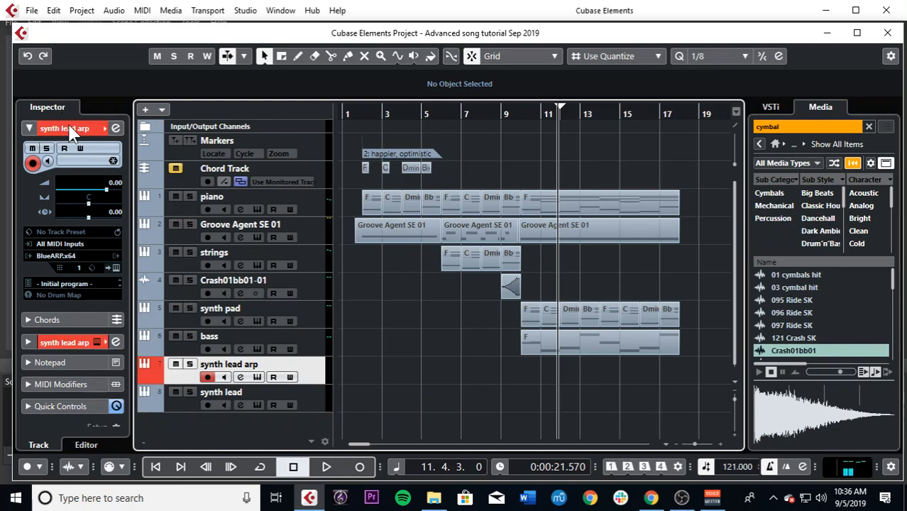
click(310, 406)
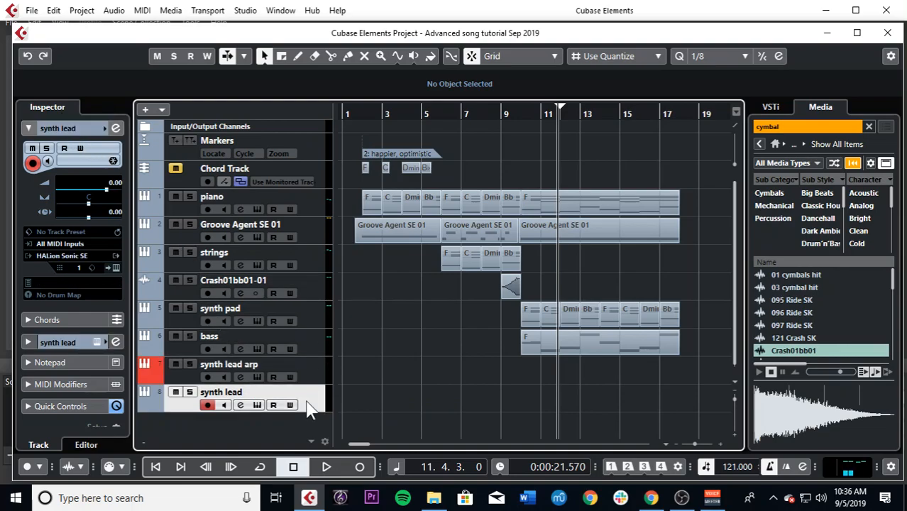
scroll(80, 131, down, 1)
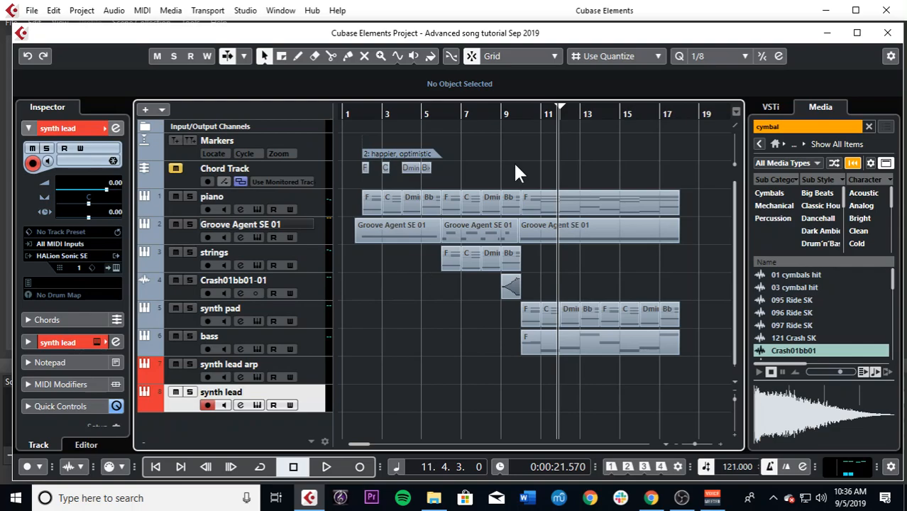
Step: Place the playback cursor just before bar 10, and hide and restore the project window's side zones
drag(502, 122, 518, 113)
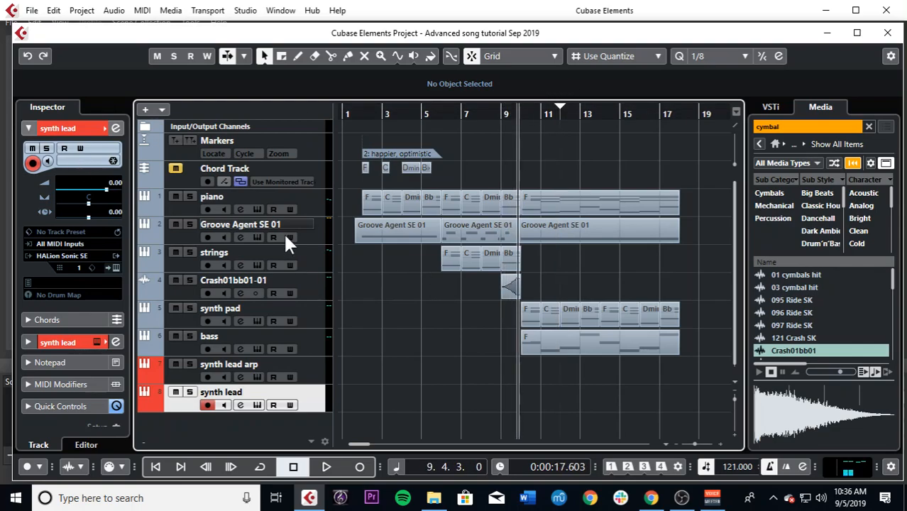
key(ctrl+alt+r)
key(ctrl+alt+r)
key(ctrl+alt+l)
key(ctrl+alt+l)
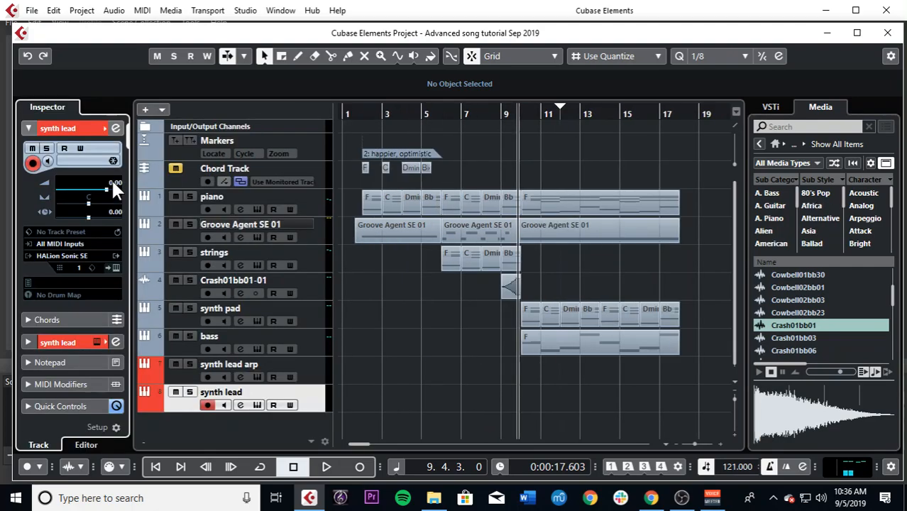
click(549, 154)
key(h)
key(h)
key(h)
key(h)
key(h)
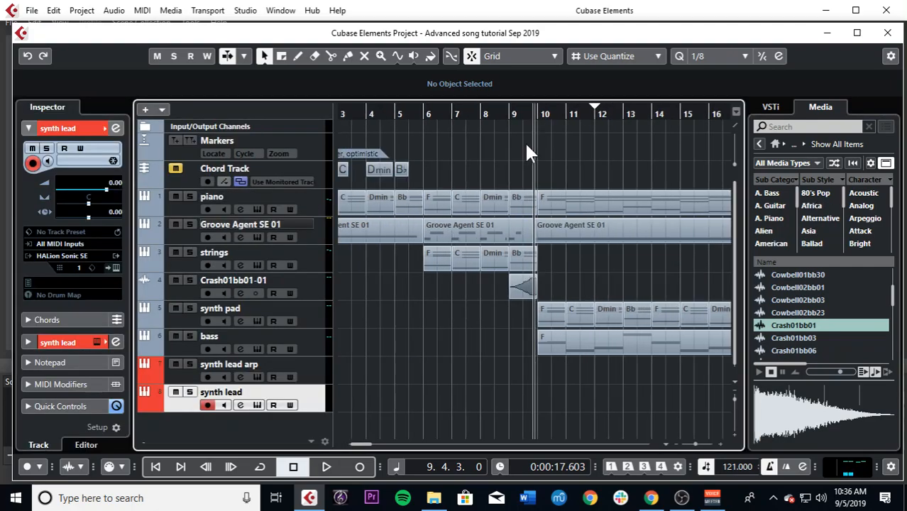
key(h)
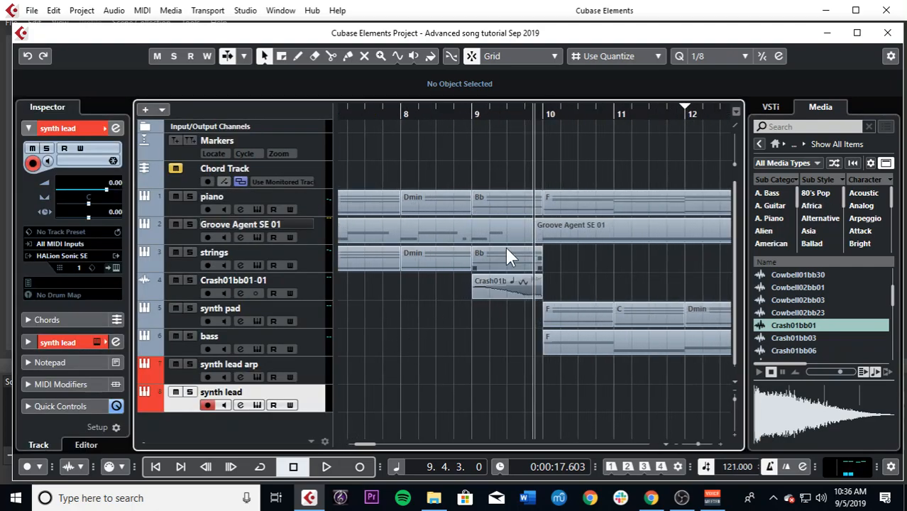
key(g)
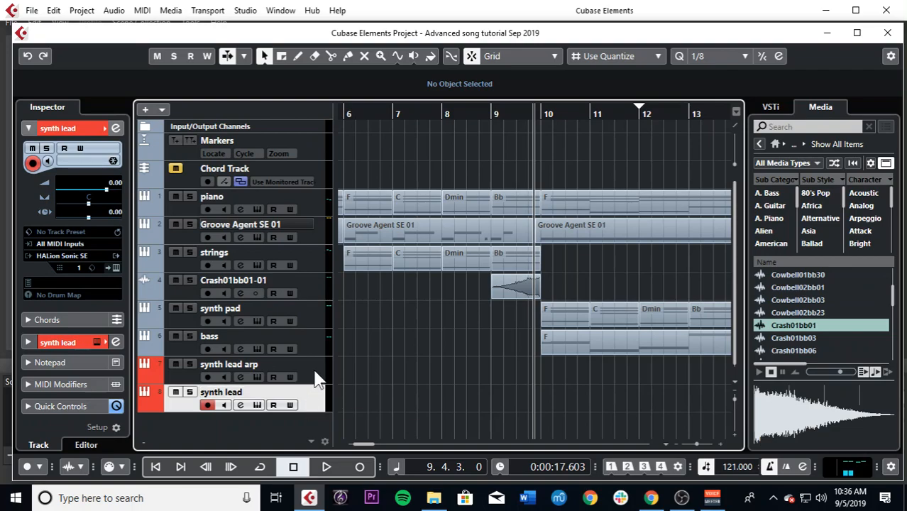
Step: Set the synth lead track's MIDI input to "06. synth lead arp - MIDI Out", enable its monitoring, and select the synth lead arp track
click(68, 243)
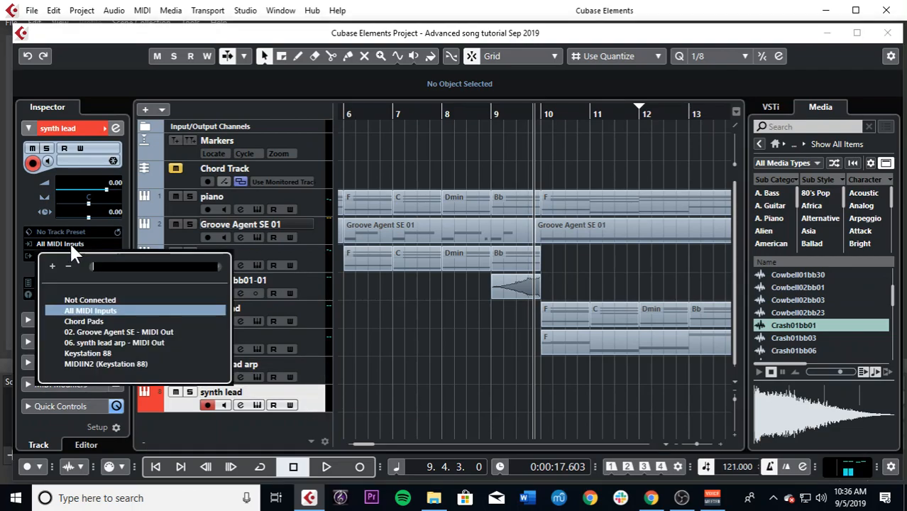
click(89, 343)
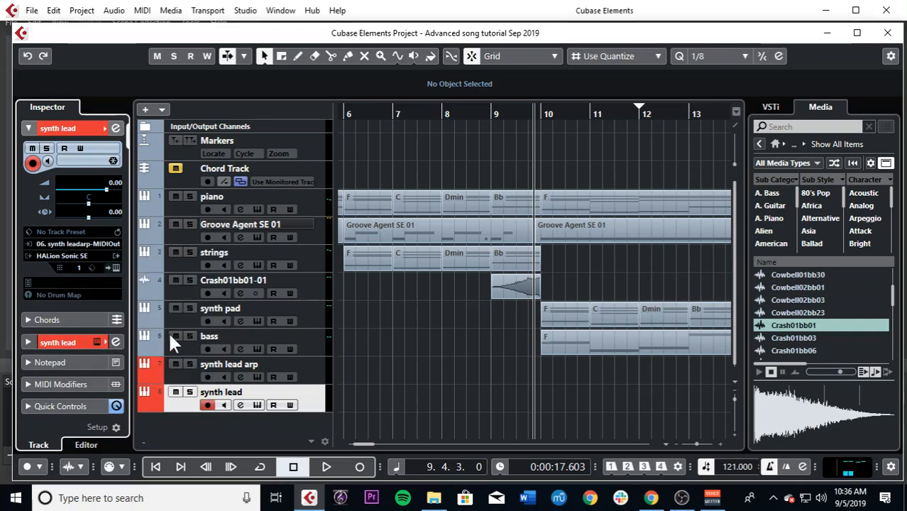
click(224, 406)
click(315, 365)
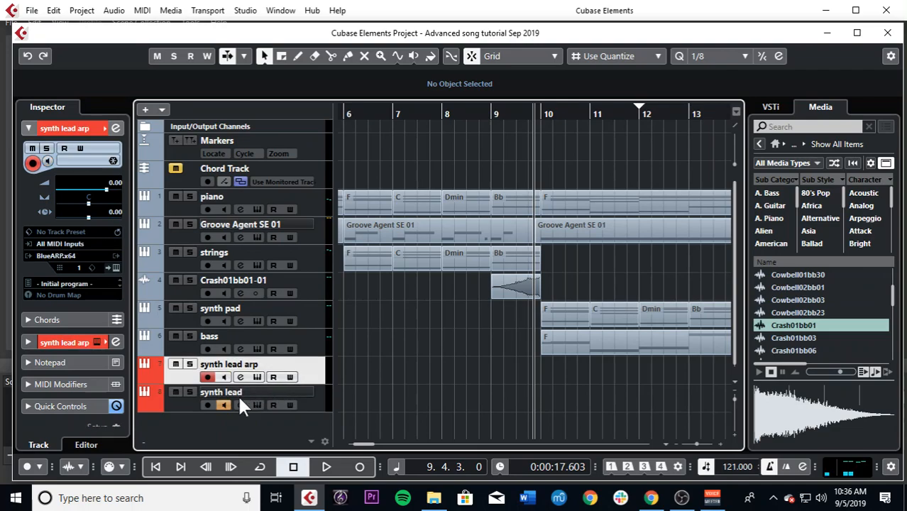
Step: Audition Obersync from the Synth Lead category for the synth lead track's HALion Sonic SE, load Pinched Tympanum instead, and close the plug-in window
click(257, 405)
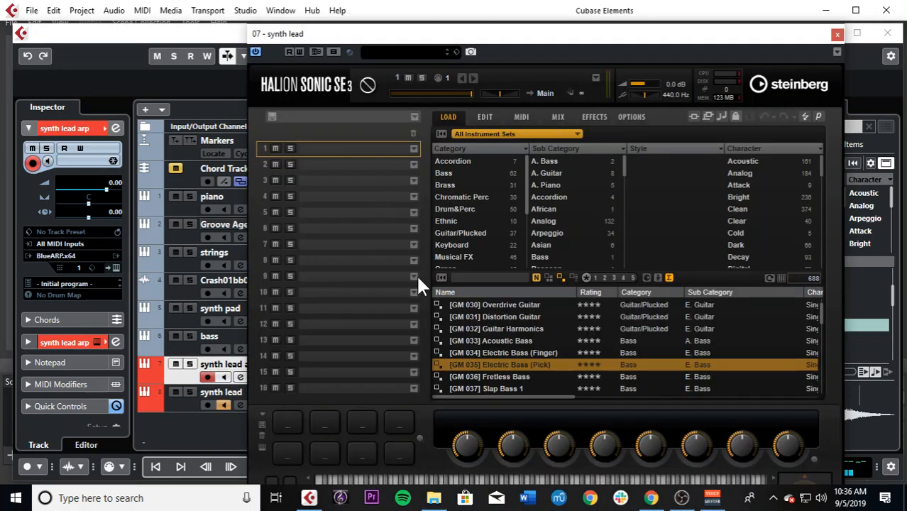
scroll(473, 227, down, 3)
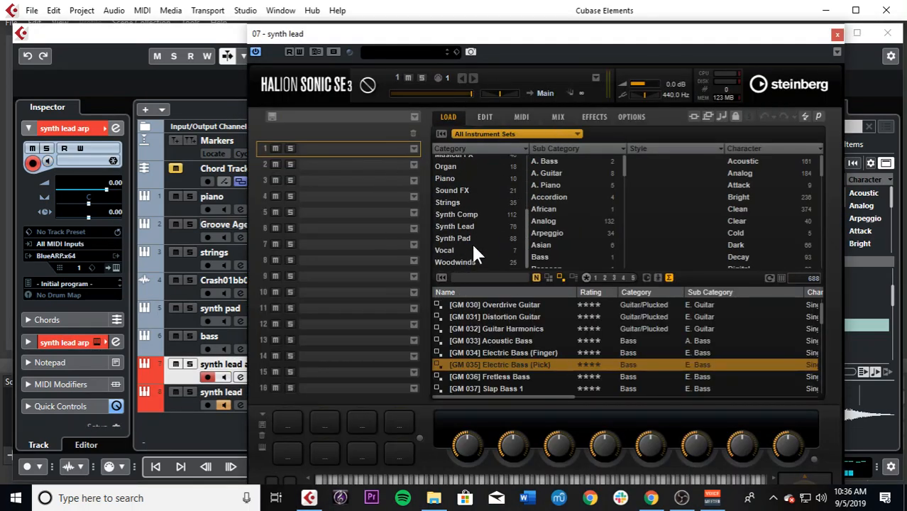
click(454, 226)
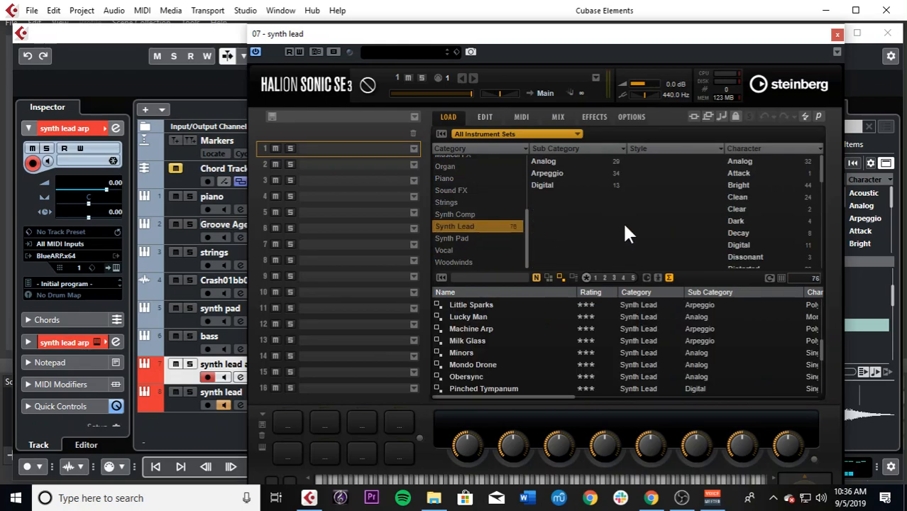
scroll(485, 340, down, 1)
double_click(483, 353)
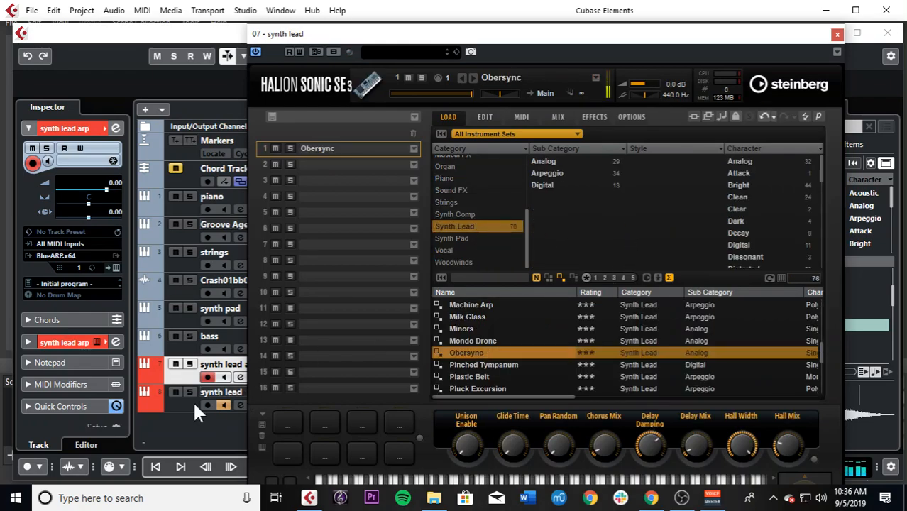
double_click(470, 365)
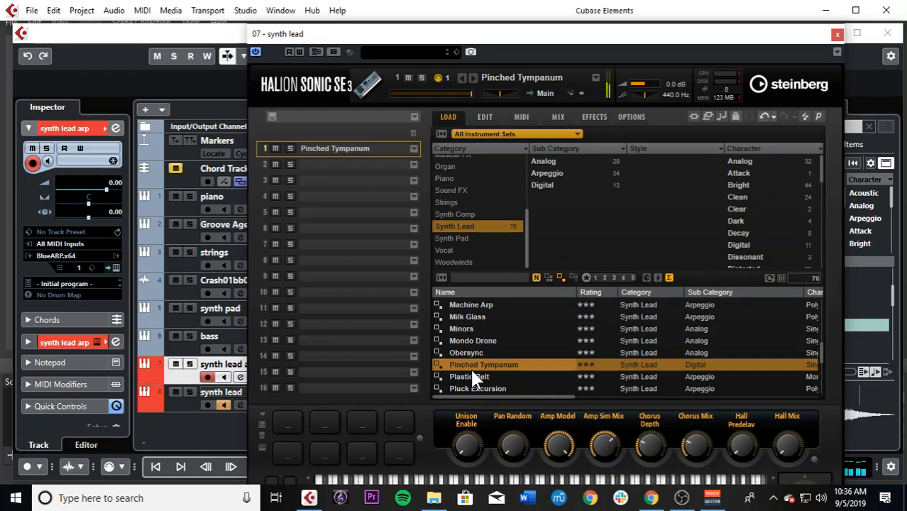
click(837, 34)
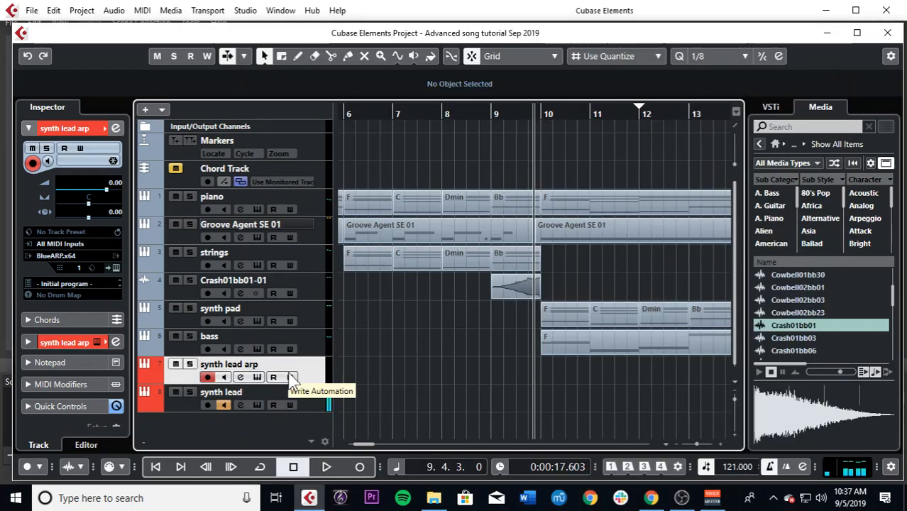
Step: Load the "Simple 4k Up 4 bars" program in the synth lead arp track's BlueARP, check its key select pattern, and close the plug-in window
click(256, 377)
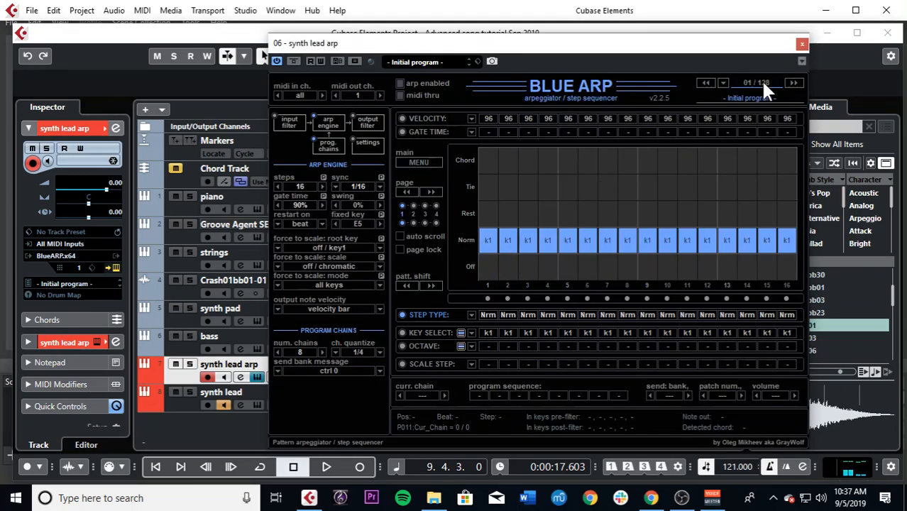
click(787, 83)
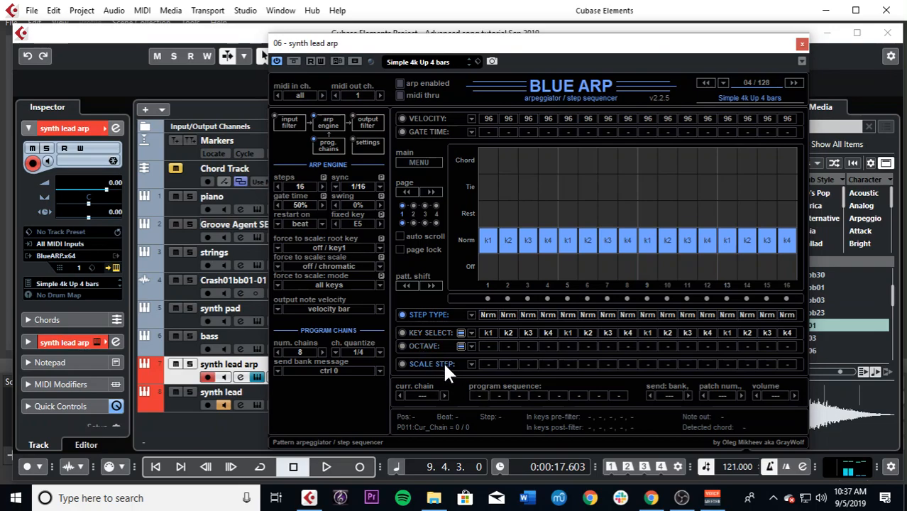
click(438, 331)
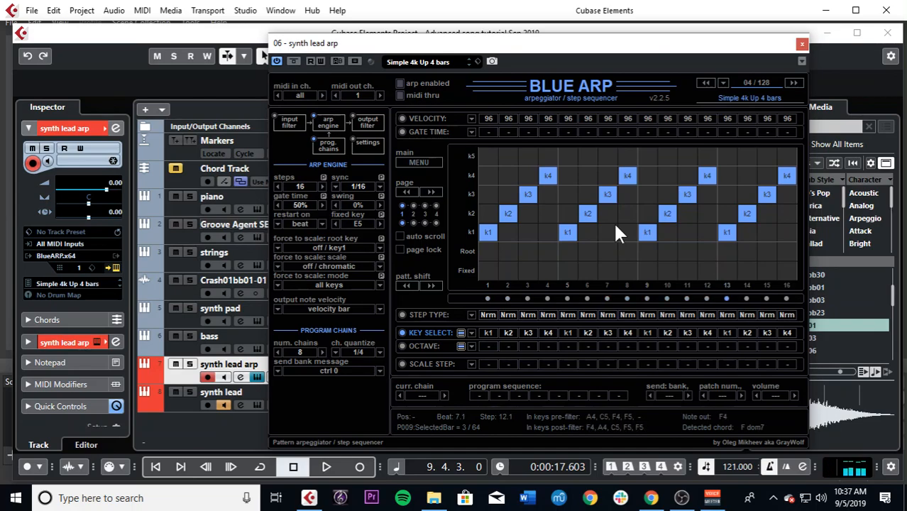
click(802, 44)
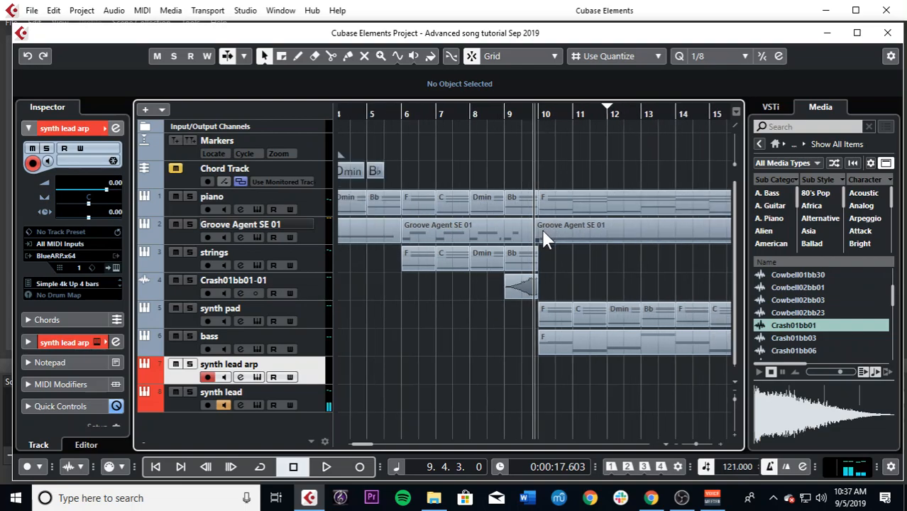
Step: Copy the first four piano chord events (F, C, Dmin, Bb) onto the synth lead arp track, starting just before bar 10
key(g)
key(g)
key(g)
key(g)
key(h)
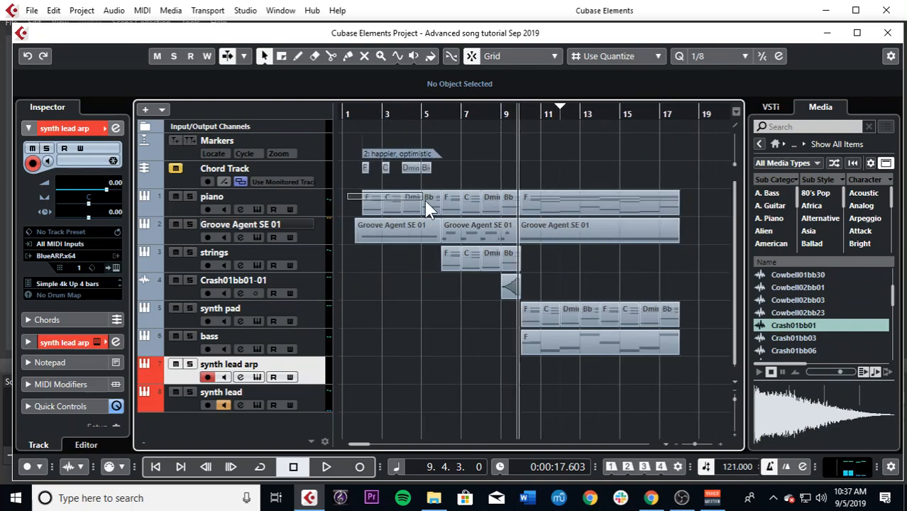
click(426, 203)
click(548, 199)
drag(342, 199, 586, 379)
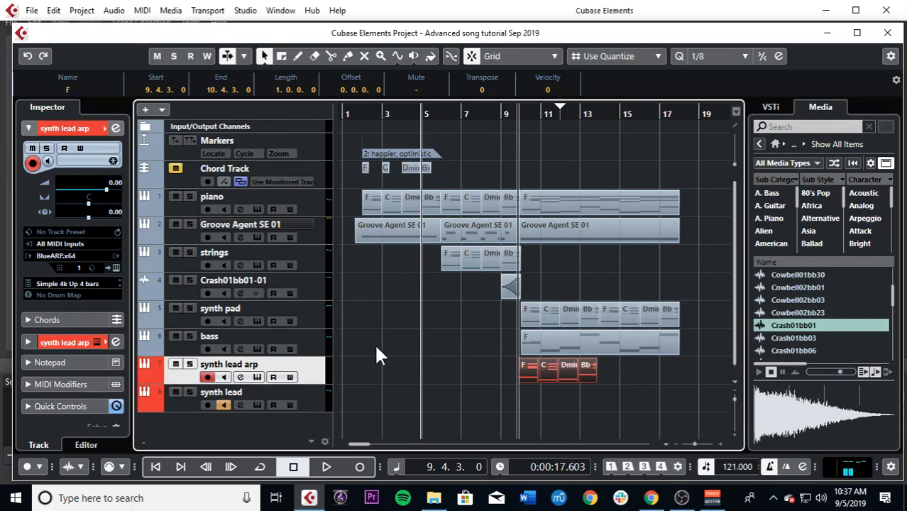
click(310, 398)
click(310, 378)
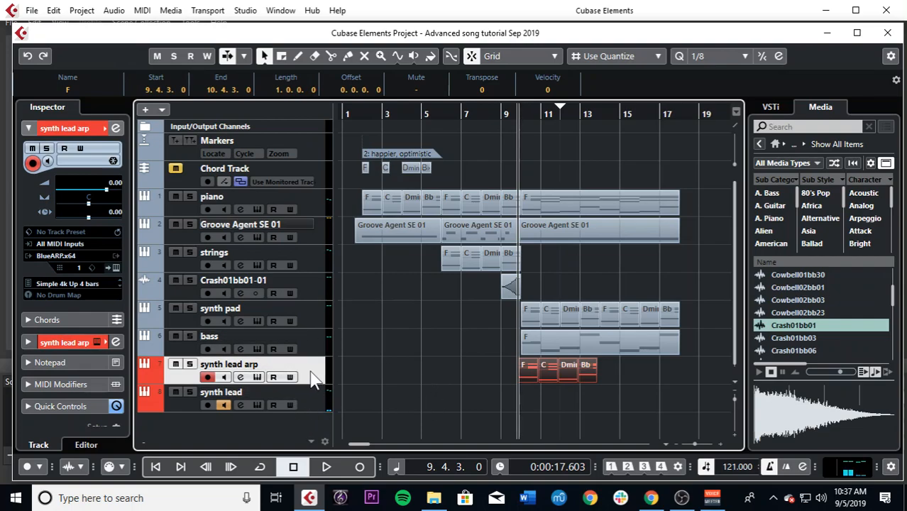
Step: Shift the four copied chord events on the synth lead arp track to start exactly at bar 10
key(h)
key(h)
key(h)
key(h)
drag(556, 377, 562, 378)
Step: Solo the synth lead arp and synth lead tracks and play back the arpeggiated section from bar 10
click(189, 364)
key(space)
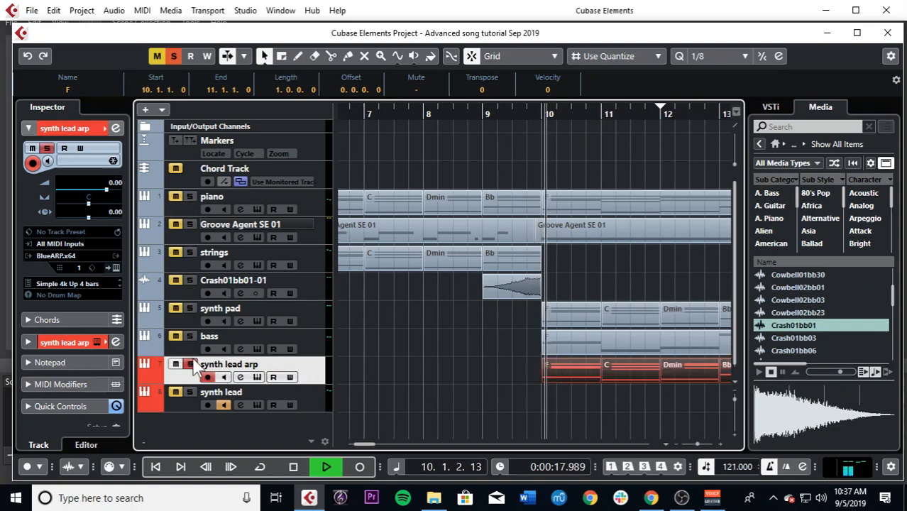
key(space)
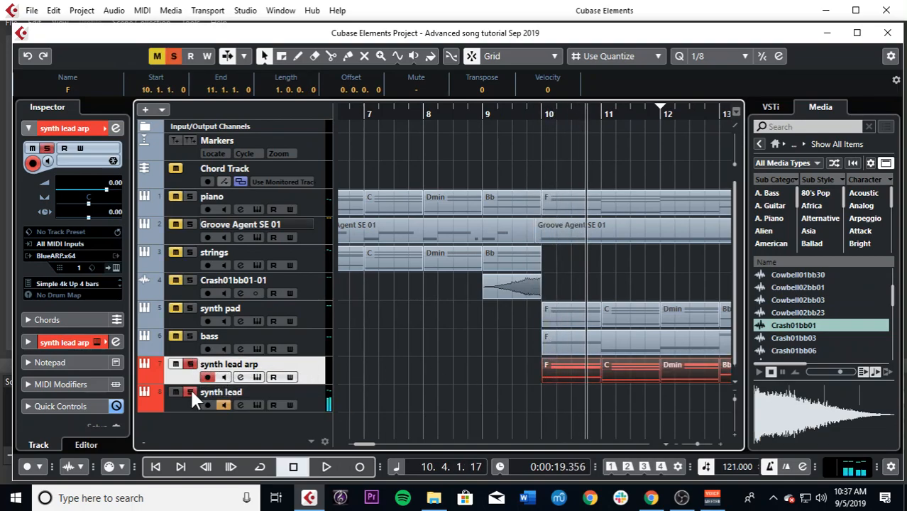
key(space)
key(g)
key(g)
key(g)
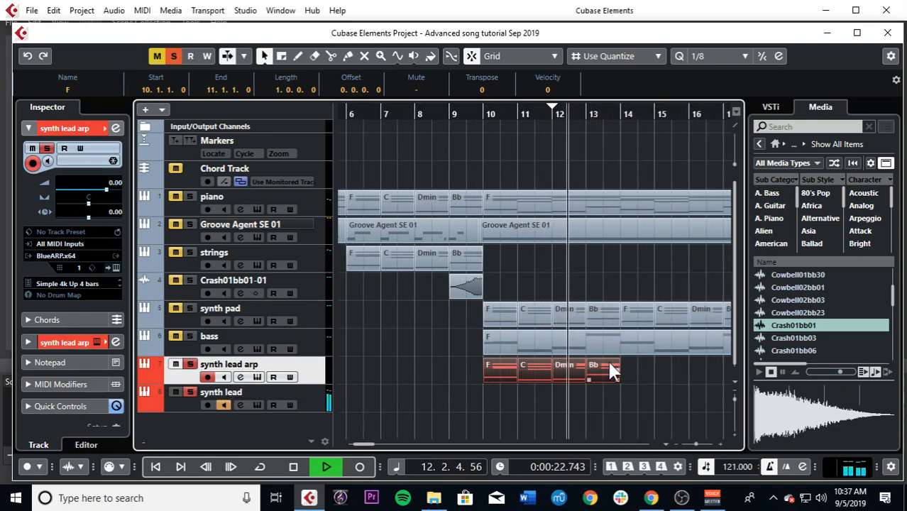
key(space)
key(space)
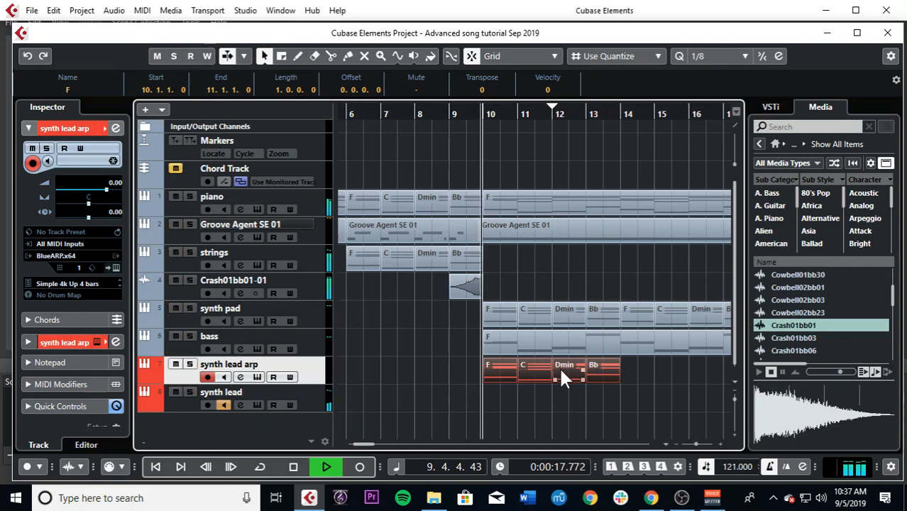
Step: Play the section with all tracks unsoloed and lower the synth lead track's volume to -3.35
key(g)
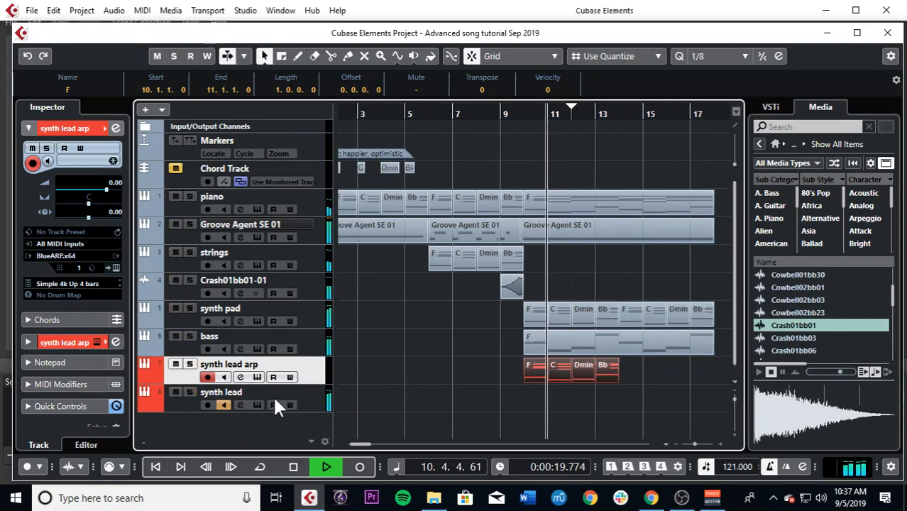
click(316, 394)
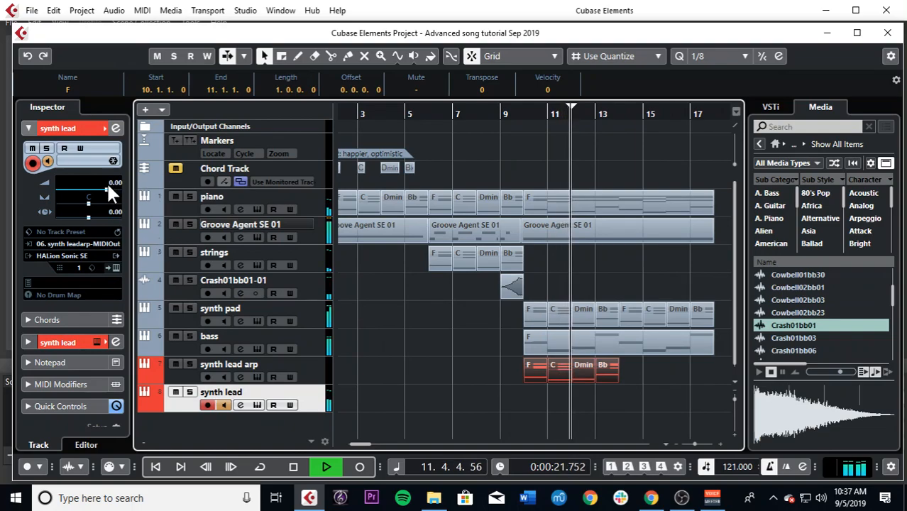
mouse_move(106, 185)
mouse_down()
mouse_move(90, 184)
mouse_move(99, 186)
mouse_up()
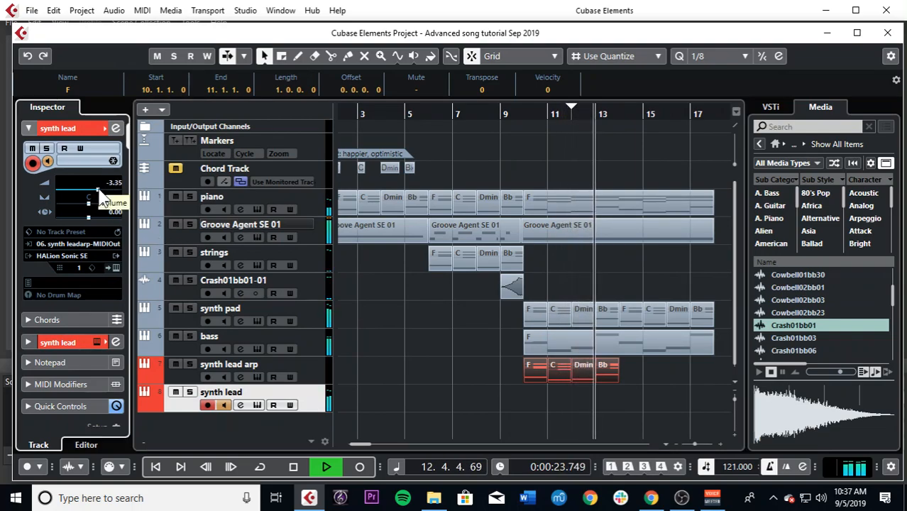
Step: Duplicate the four synth lead arp chord events to start at bar 14, and place the playback cursor near bar 11
key(ctrl+d)
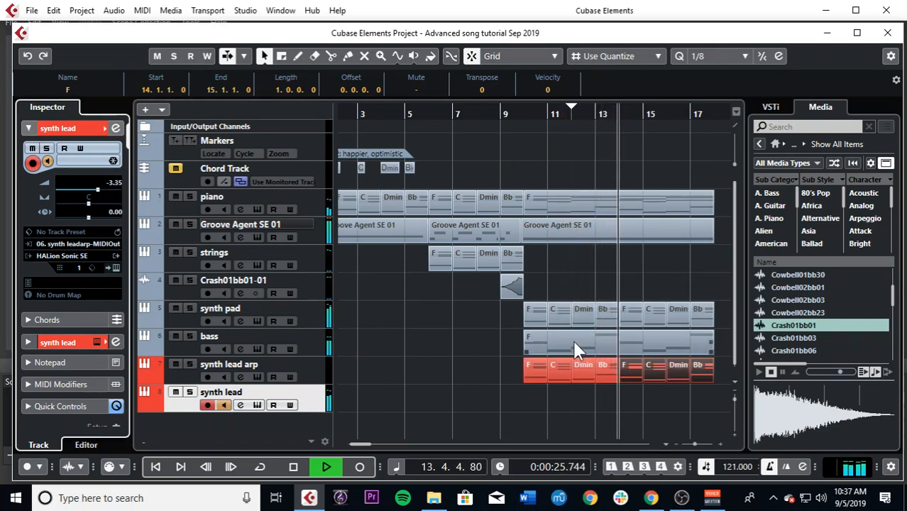
key(g)
key(g)
key(g)
key(g)
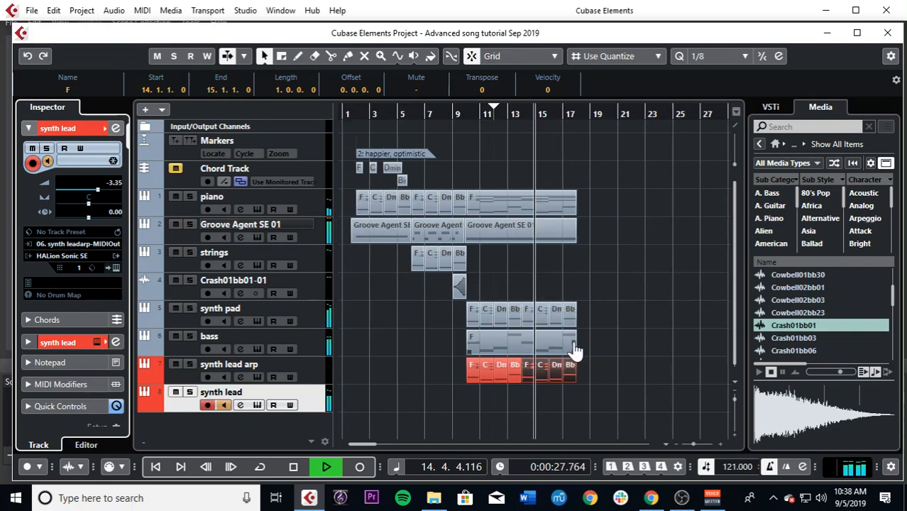
key(h)
key(h)
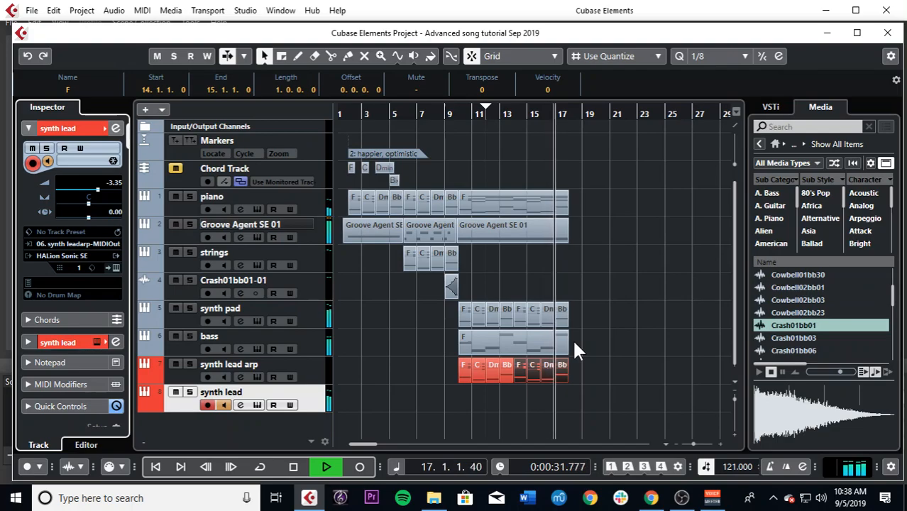
drag(474, 118, 474, 115)
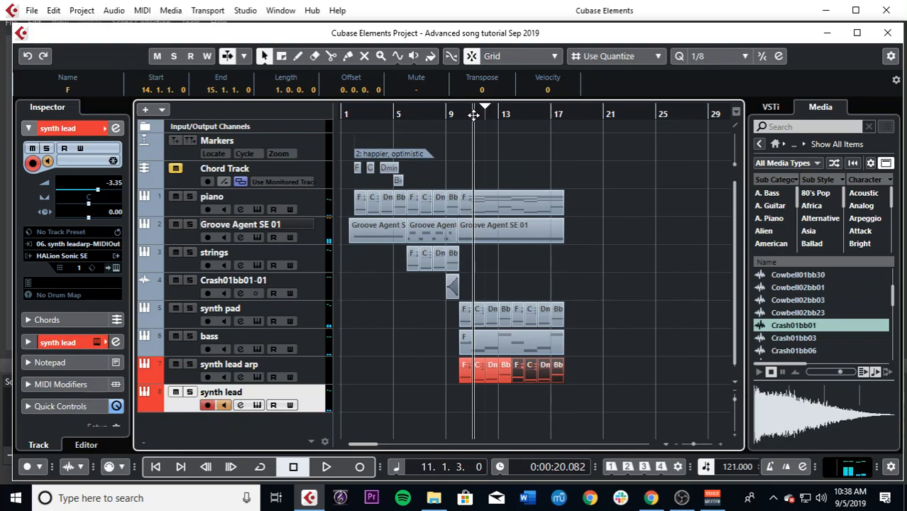
key(h)
key(h)
key(h)
key(h)
key(h)
key(g)
key(g)
key(g)
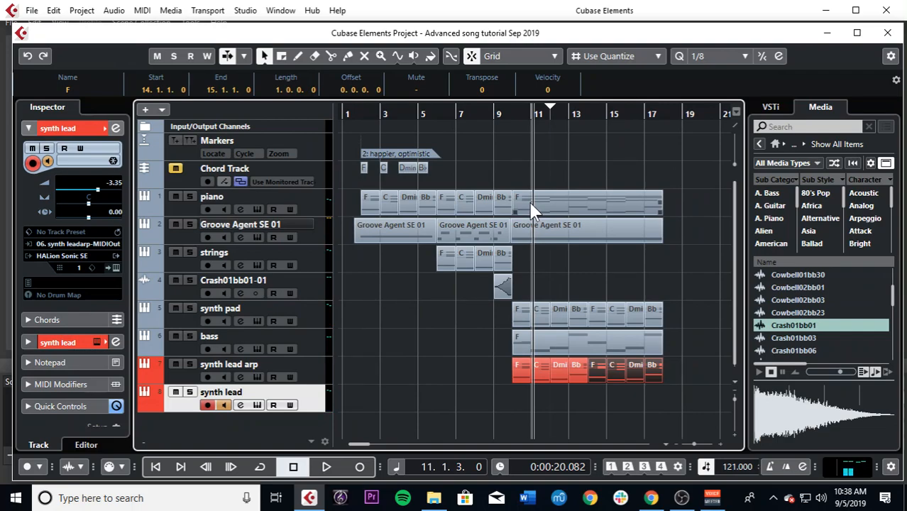
key(h)
key(h)
key(h)
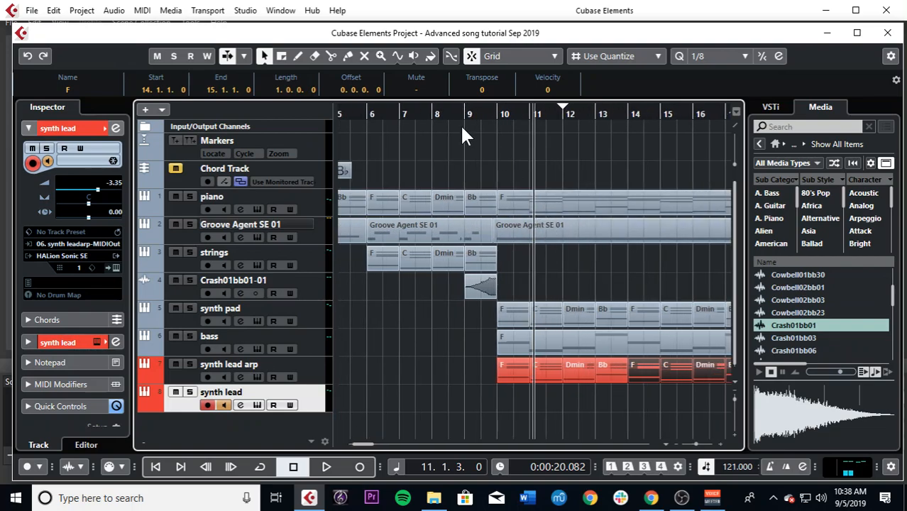
key(g)
key(g)
key(g)
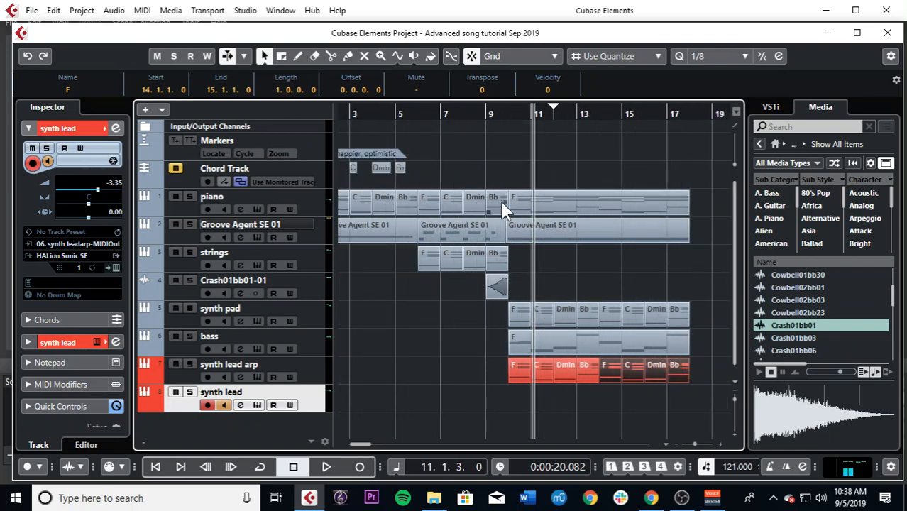
scroll(380, 336, down, 1)
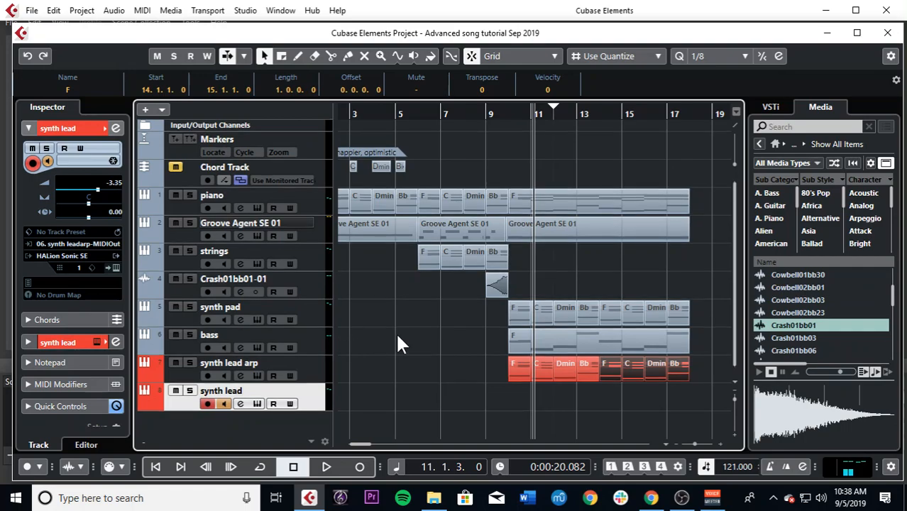
key(g)
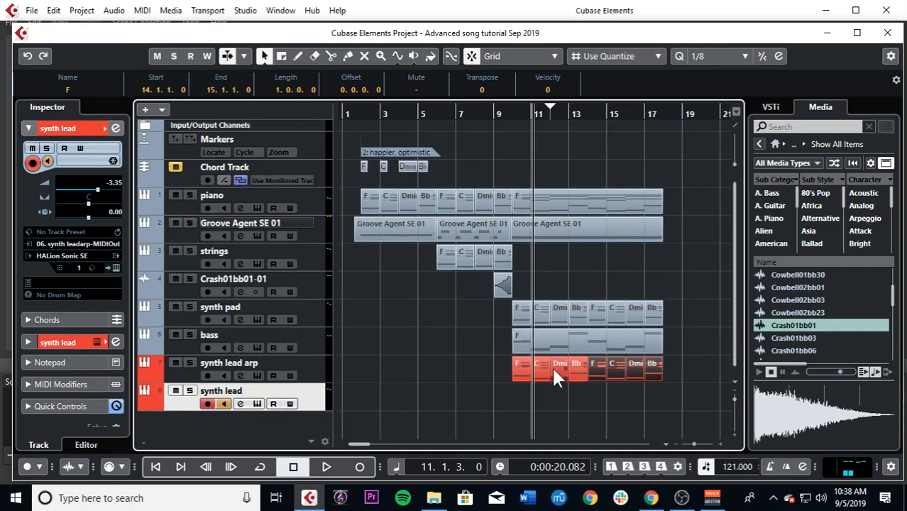
Step: Move the playback cursor to bar 8, deselect the events, and review the whole song arrangement at different zoom levels
key(g)
key(g)
click(423, 114)
key(h)
key(h)
key(h)
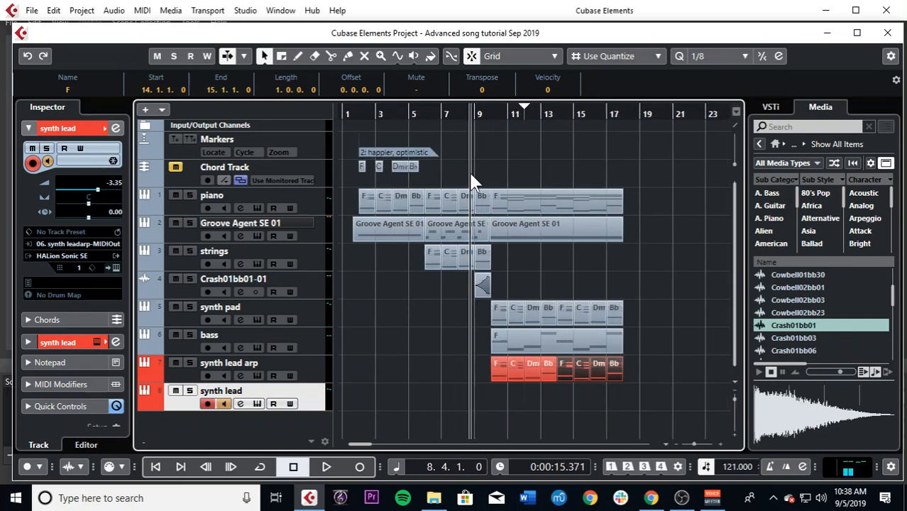
key(g)
key(g)
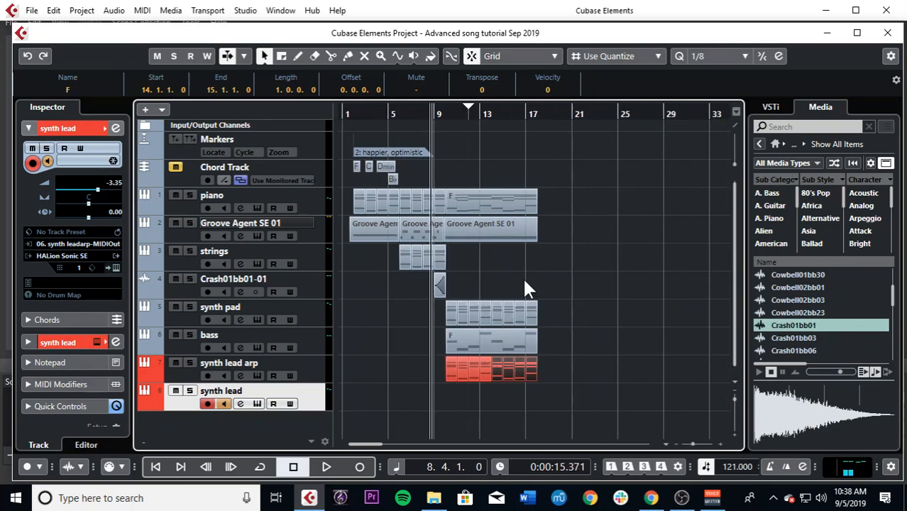
click(525, 282)
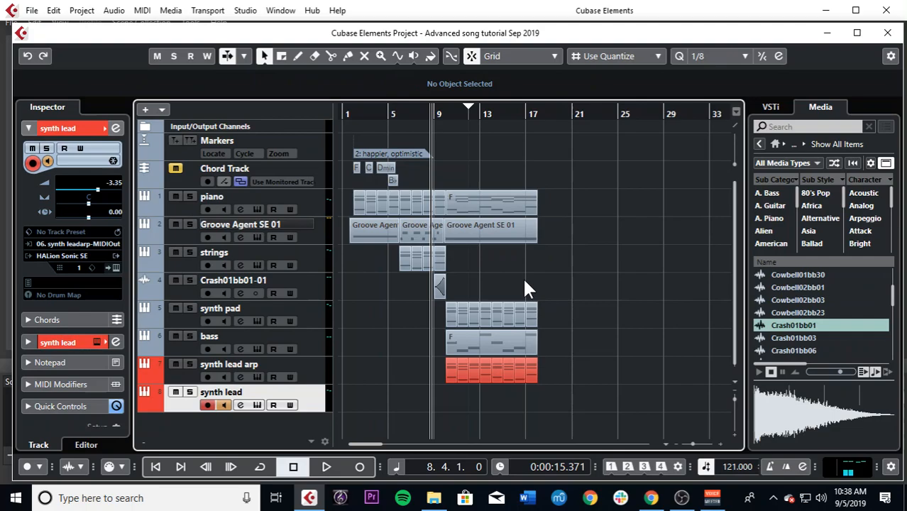
key(h)
key(h)
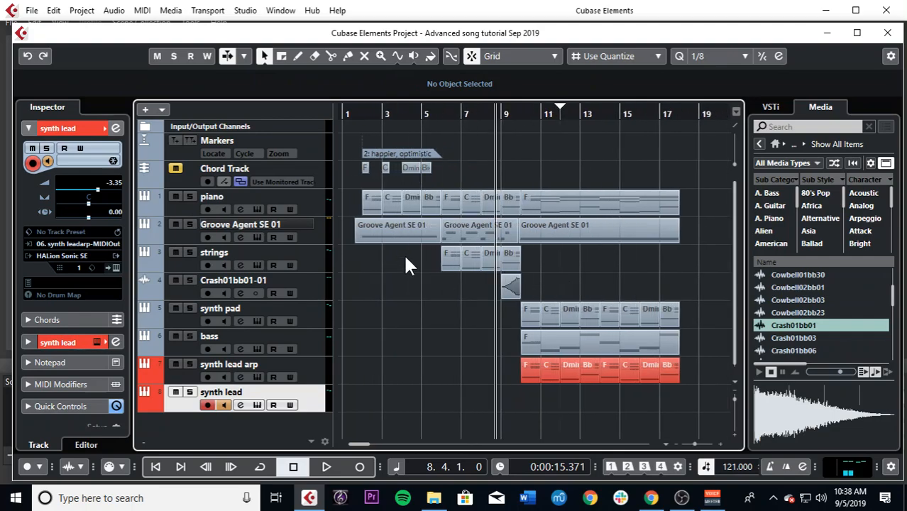
Step: Save the project under the new name "Advanced song tutorial Sep 2019 new song"
click(32, 9)
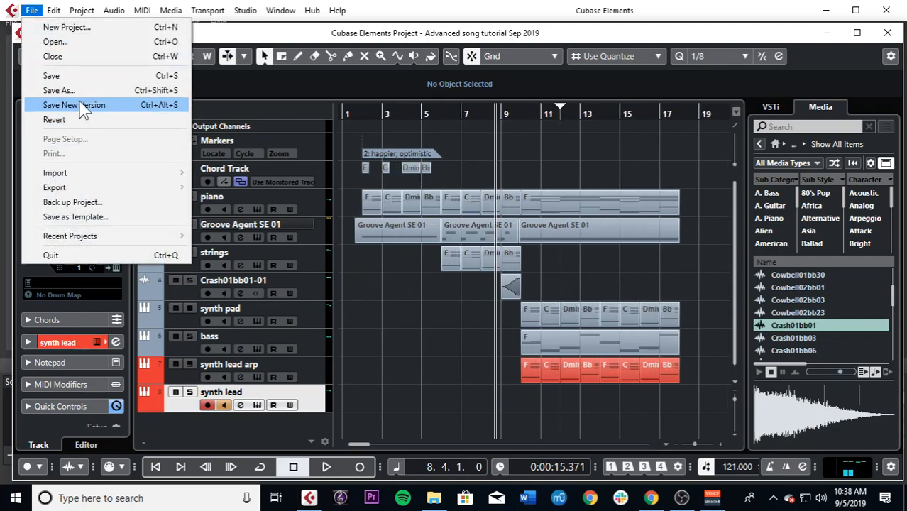
click(74, 91)
text(new)
key(Return)
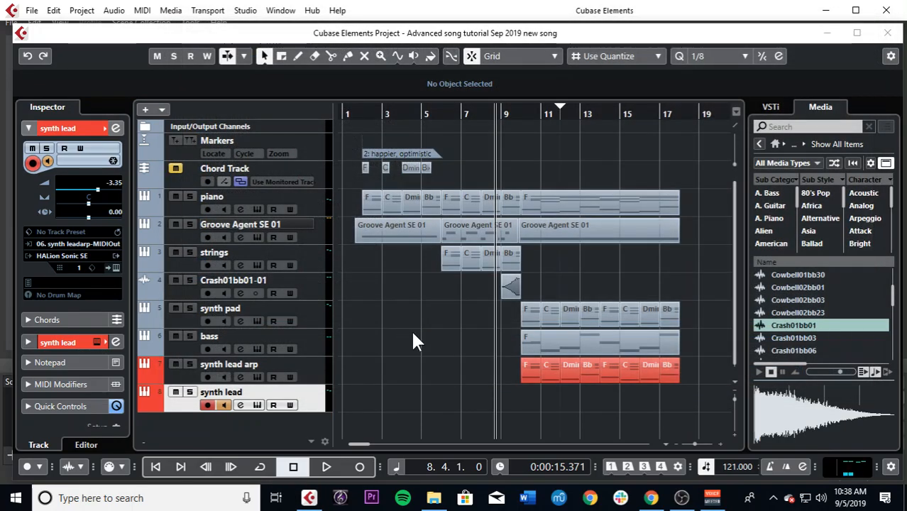
Step: Close the current project and open the recent project "Advanced song tutorial Sep 2019 02"
click(887, 33)
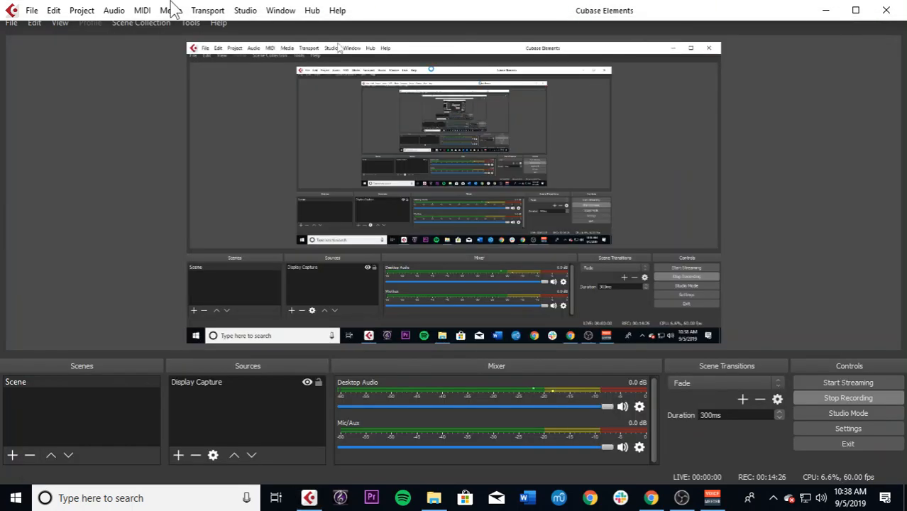
click(31, 11)
click(58, 26)
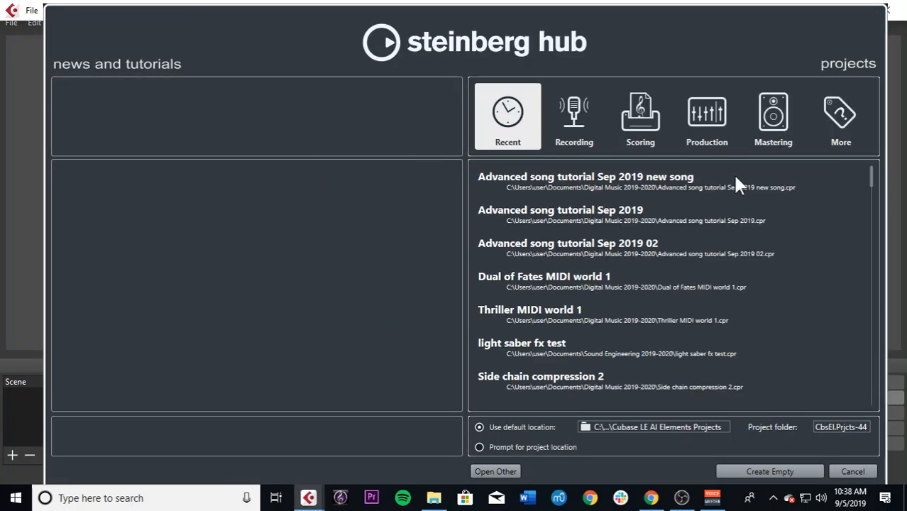
double_click(654, 242)
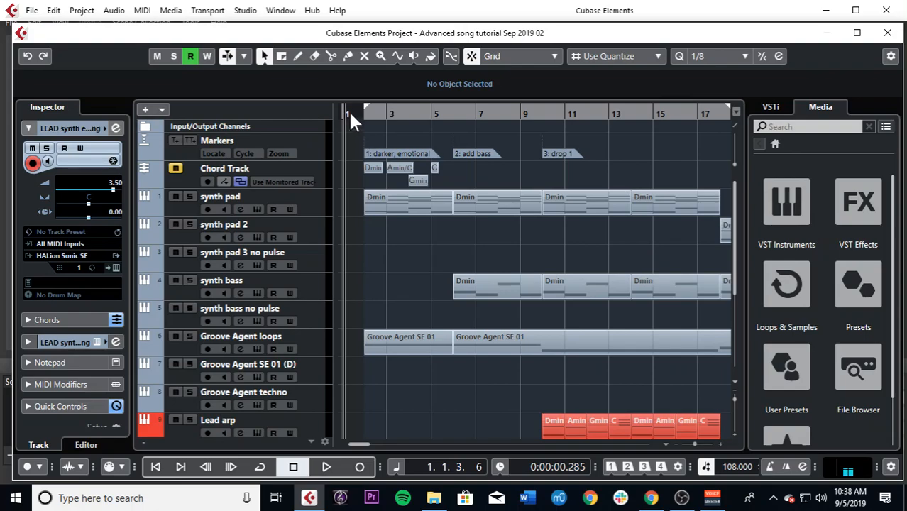
Step: Place the playback cursor just before bar 2 and play the example song from there
click(361, 117)
scroll(426, 271, down, 5)
scroll(424, 272, up, 5)
key(space)
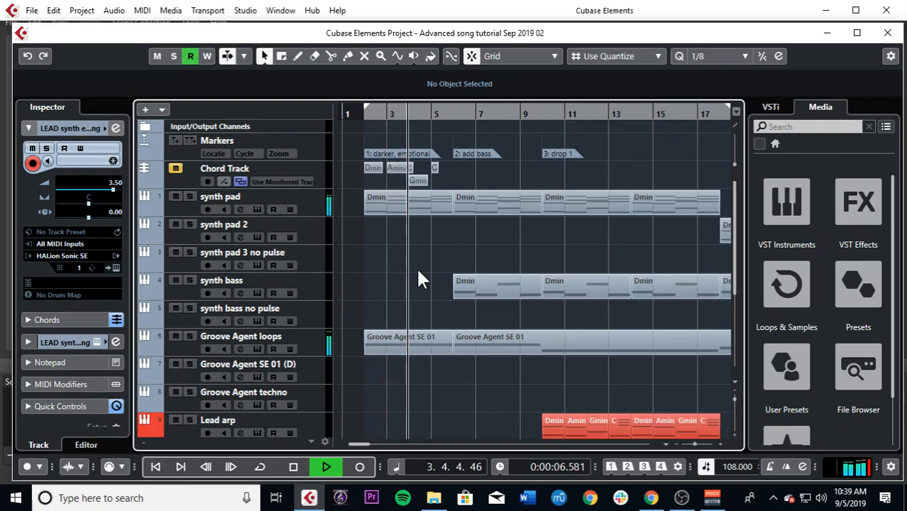
Step: Examine the Stereo Out level and the AutoPan inserts in the MixConsole during playback, and return to the lead tracks
key(F3)
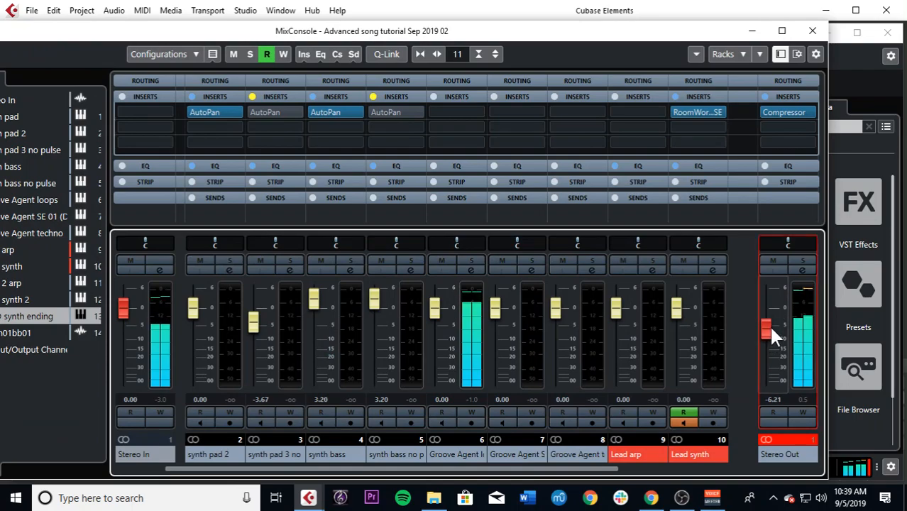
key(F3)
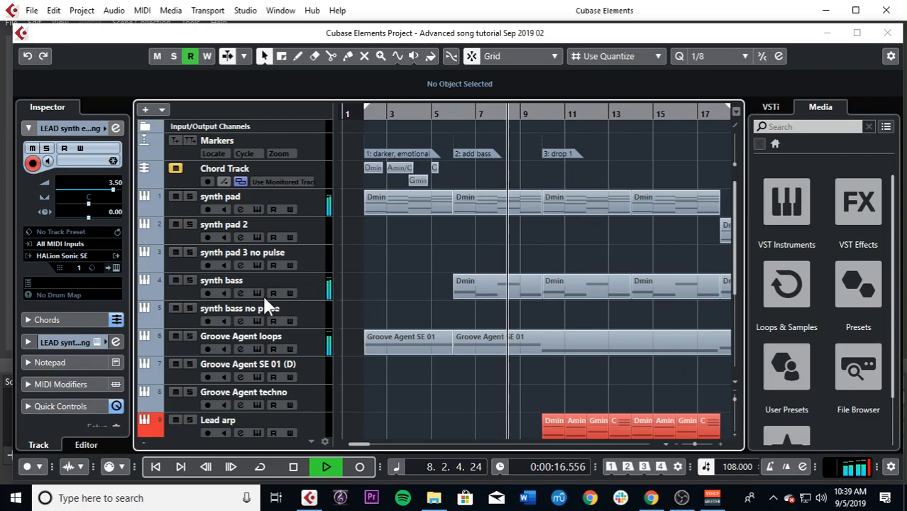
key(F3)
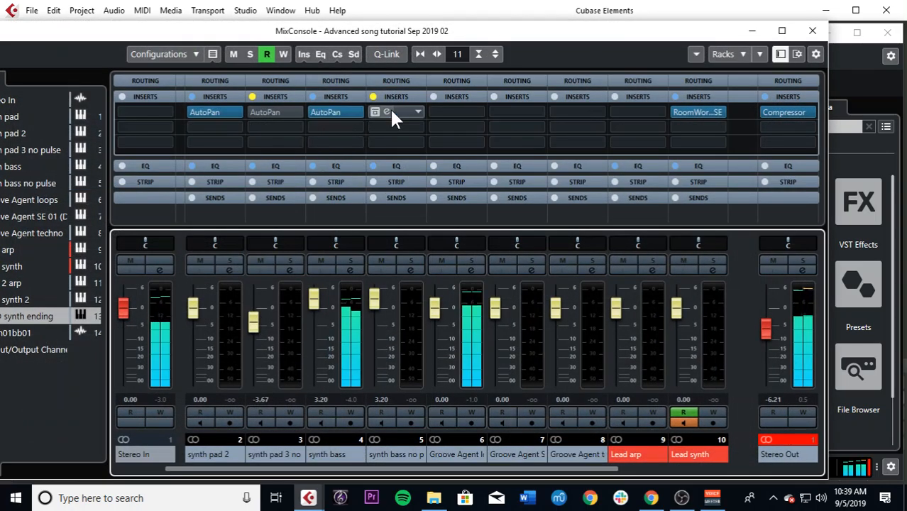
key(F3)
scroll(563, 320, down, 3)
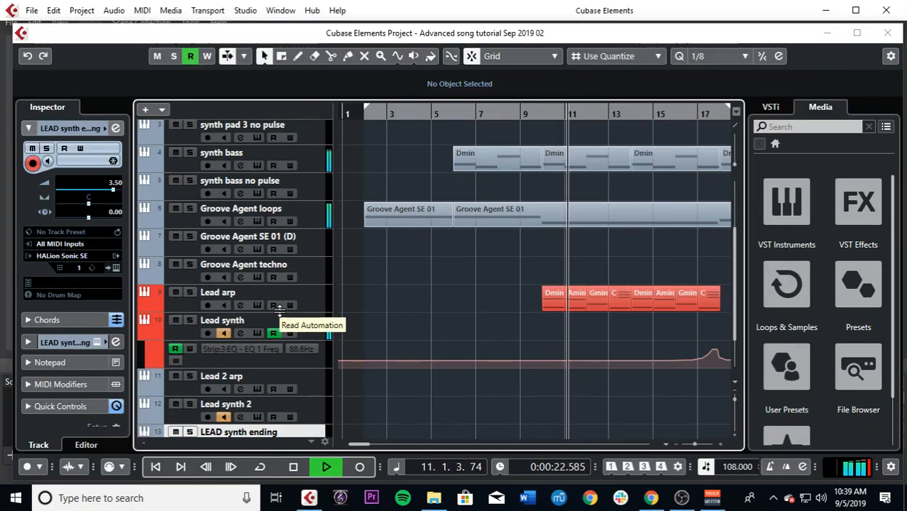
Step: Open the Lead arp and Lead synth instruments to examine their settings during playback, closing each one after viewing
key(space)
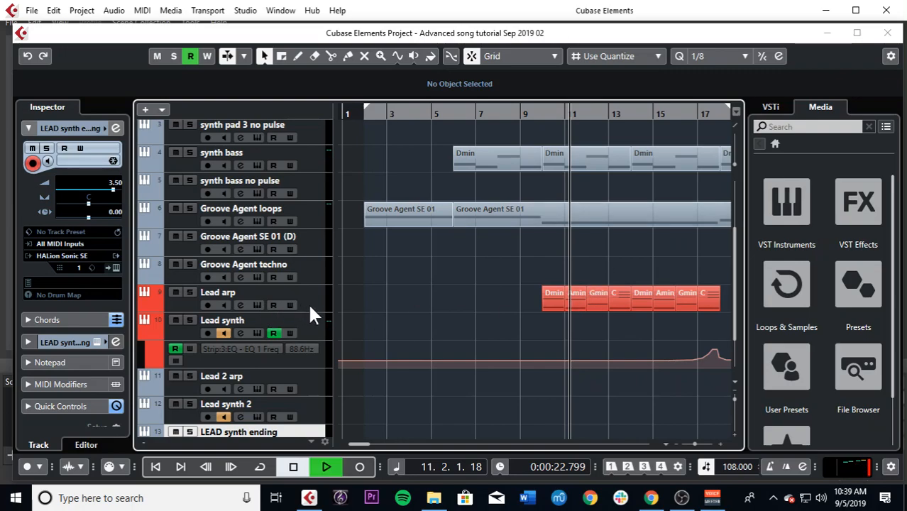
click(257, 304)
click(257, 305)
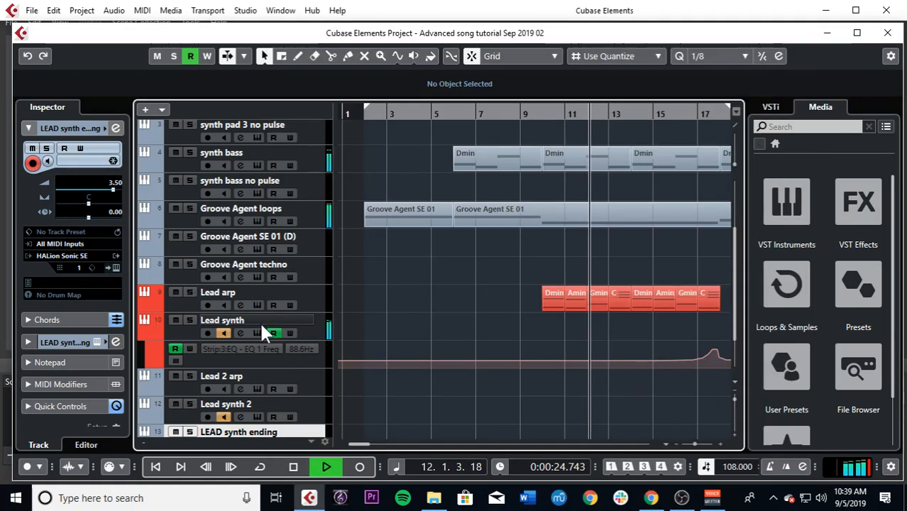
click(259, 331)
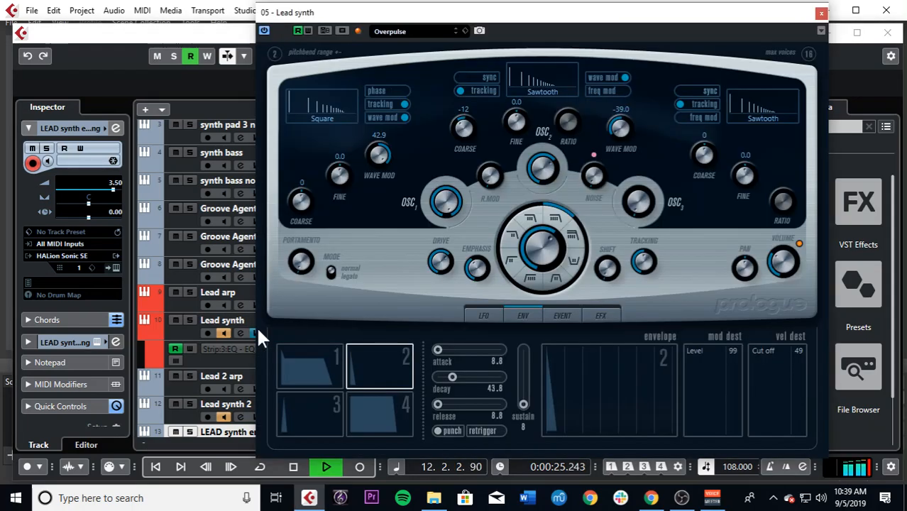
click(822, 14)
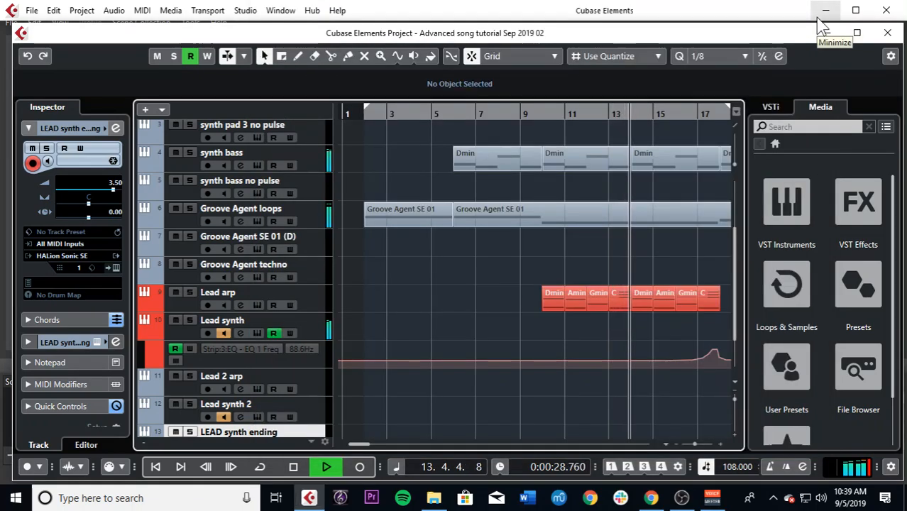
Step: Examine the EQ 1 frequency automation on the Lead synth track around bar 17 while the song plays
key(g)
key(g)
key(g)
key(g)
scroll(548, 267, down, 3)
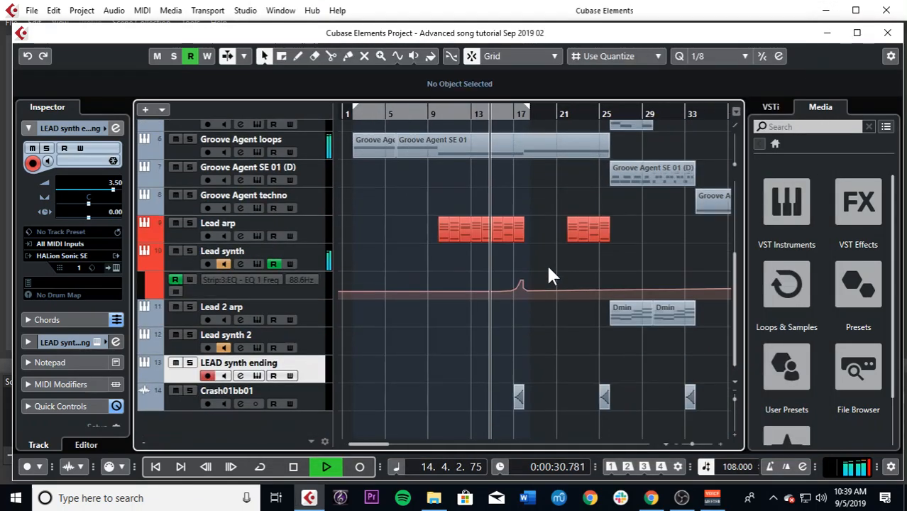
key(h)
key(h)
key(h)
key(h)
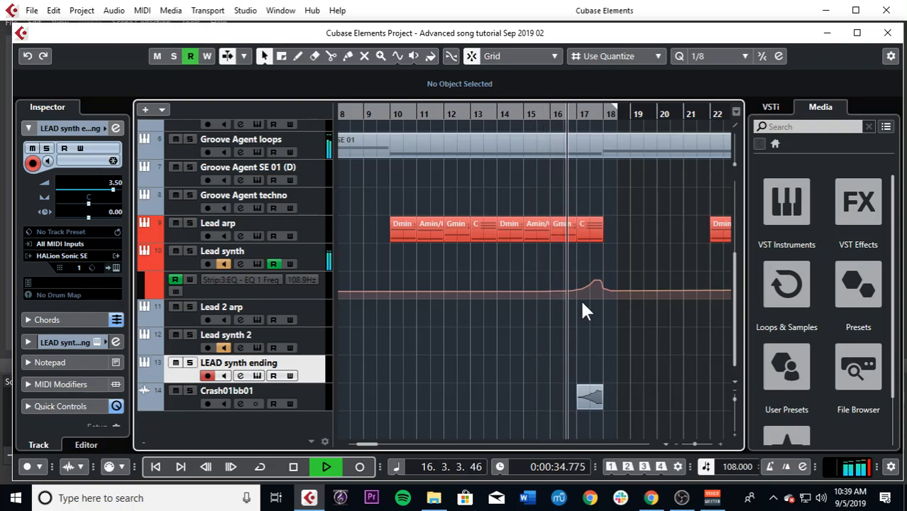
key(h)
key(h)
key(h)
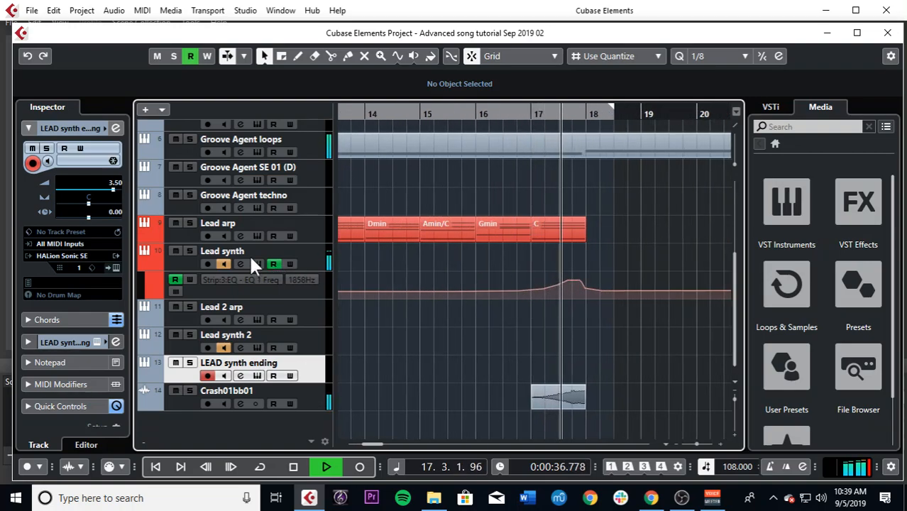
Step: Play Lead synth from bar 15 with its channel equalizer open to watch the automated EQ sweep, and close the channel settings
key(space)
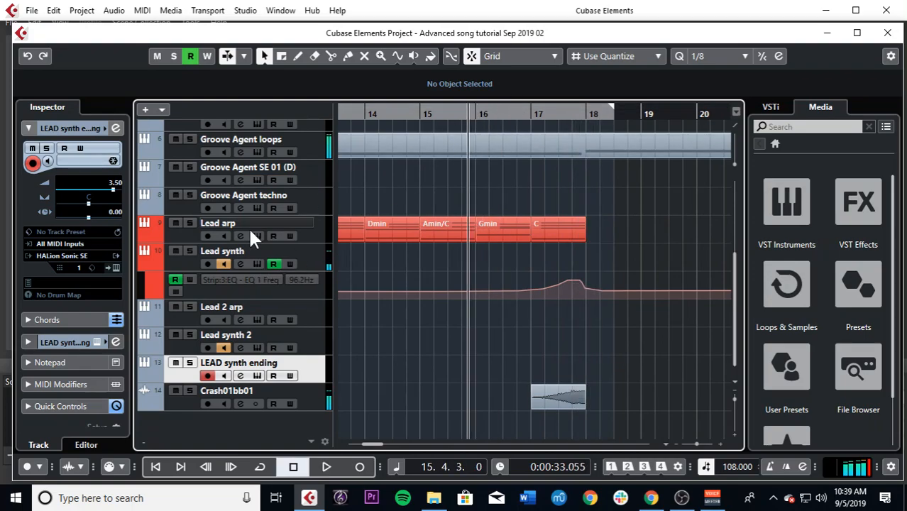
click(256, 264)
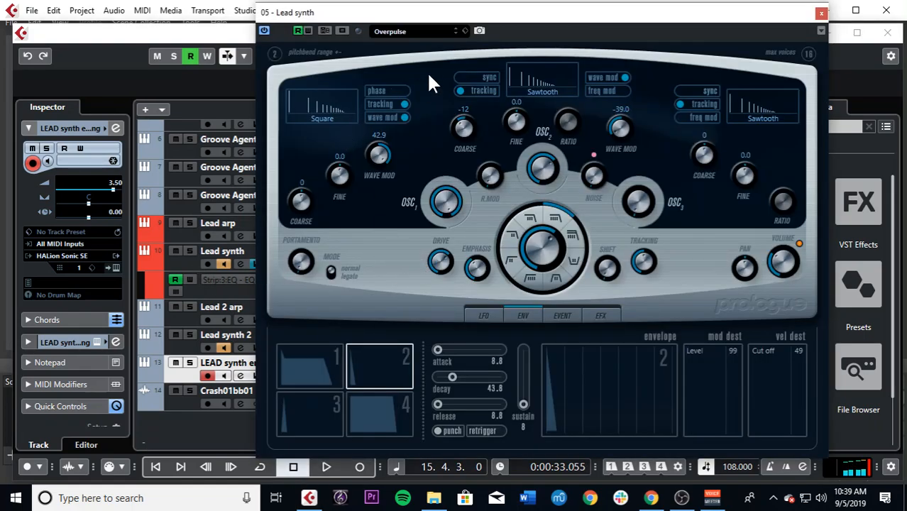
click(240, 264)
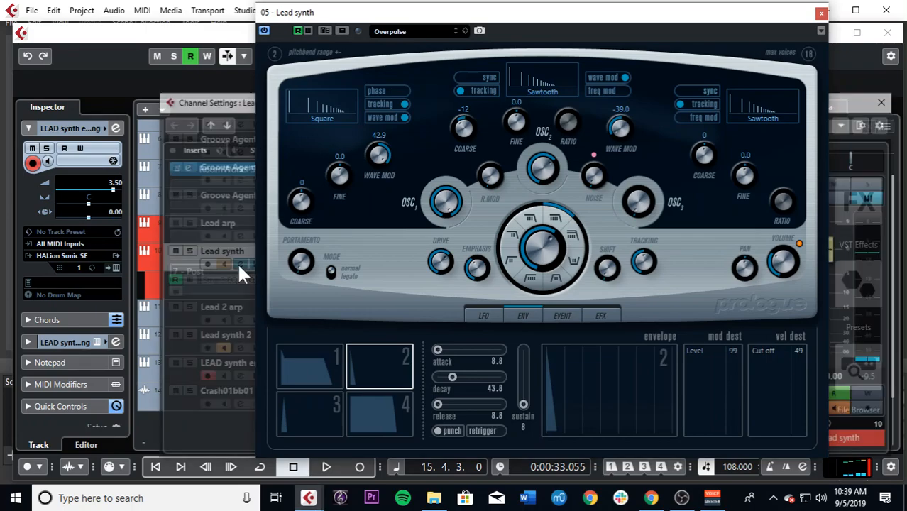
click(821, 13)
key(space)
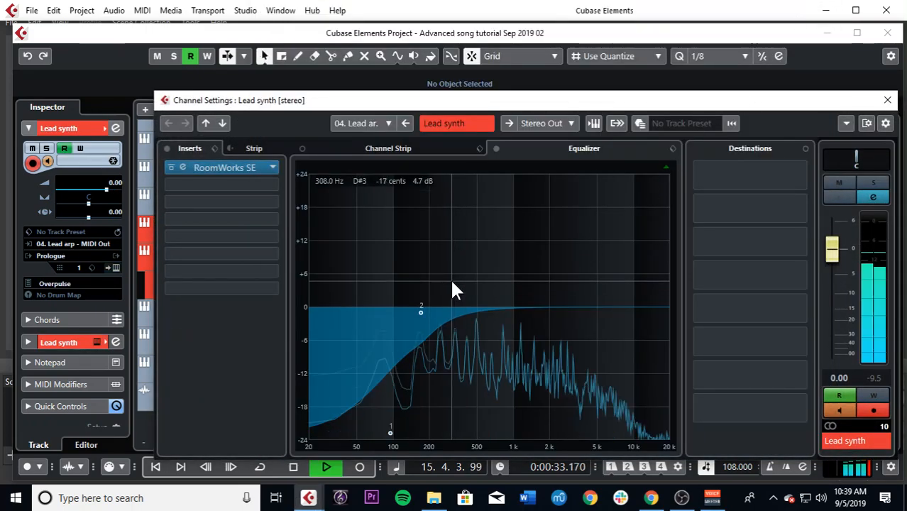
drag(425, 312, 470, 342)
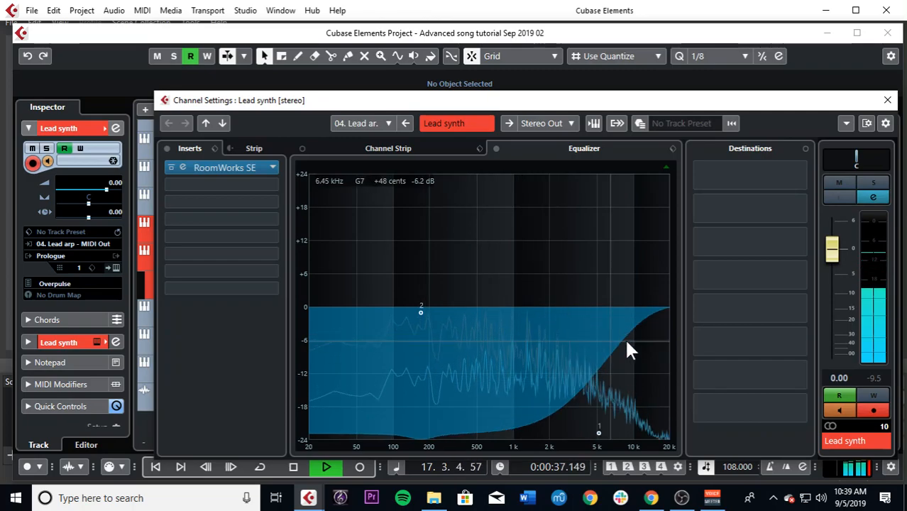
click(887, 100)
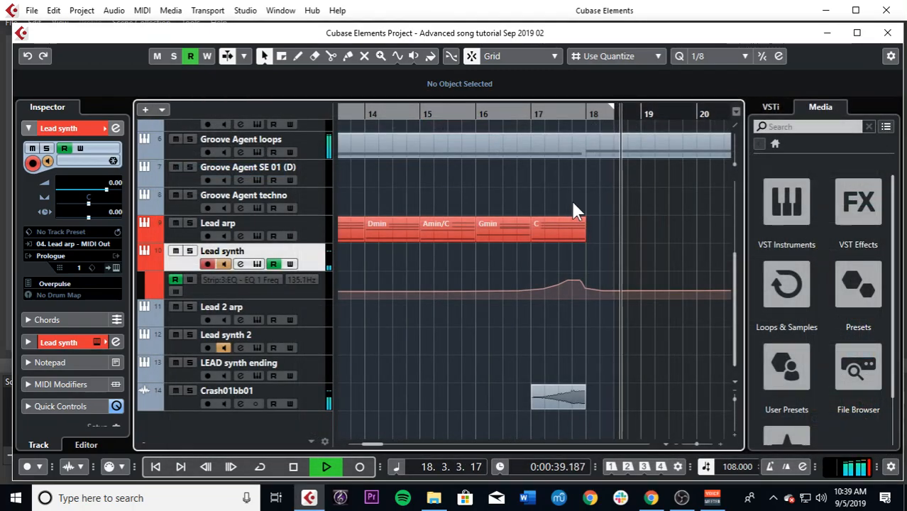
Step: Listen to the song from bar 18 and examine how the pad, bass, drum and lead tracks are arranged through bar 23
scroll(550, 307, up, 5)
key(g)
key(g)
key(g)
key(g)
key(g)
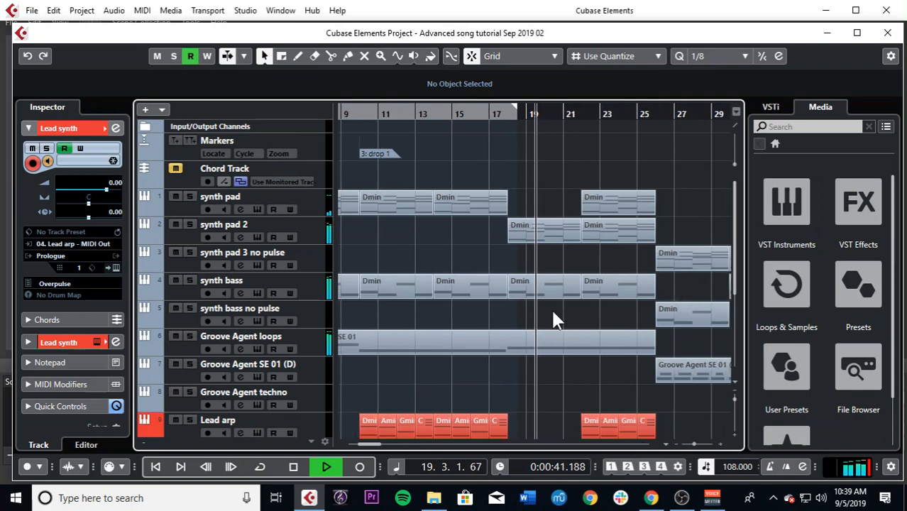
scroll(552, 311, down, 5)
scroll(551, 307, up, 5)
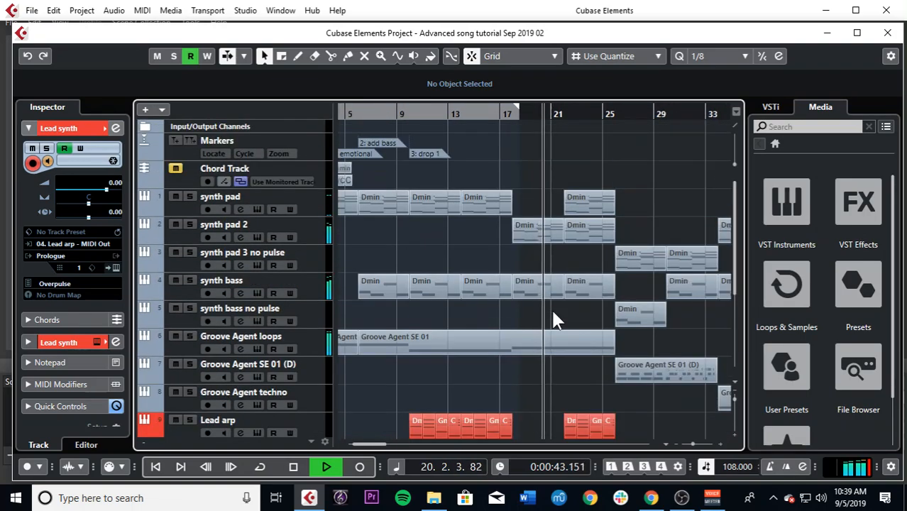
key(h)
key(h)
key(h)
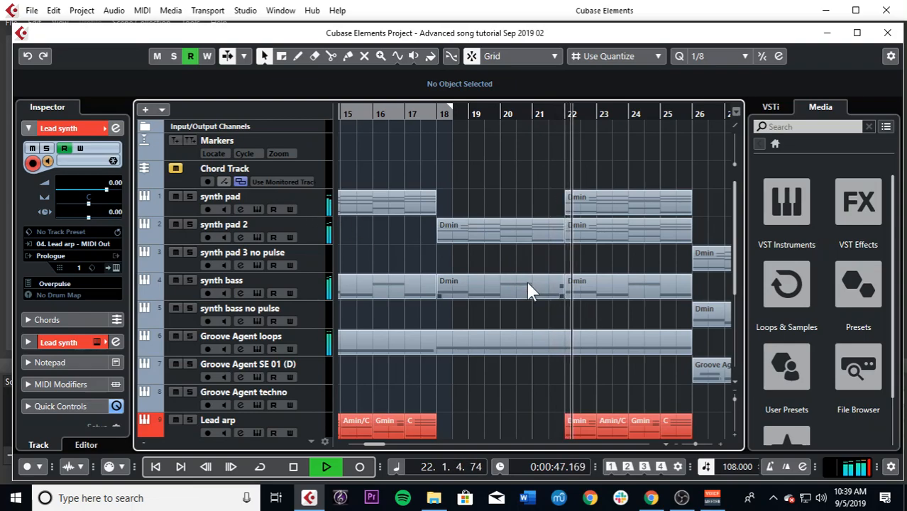
key(g)
scroll(516, 312, down, 5)
scroll(516, 321, up, 5)
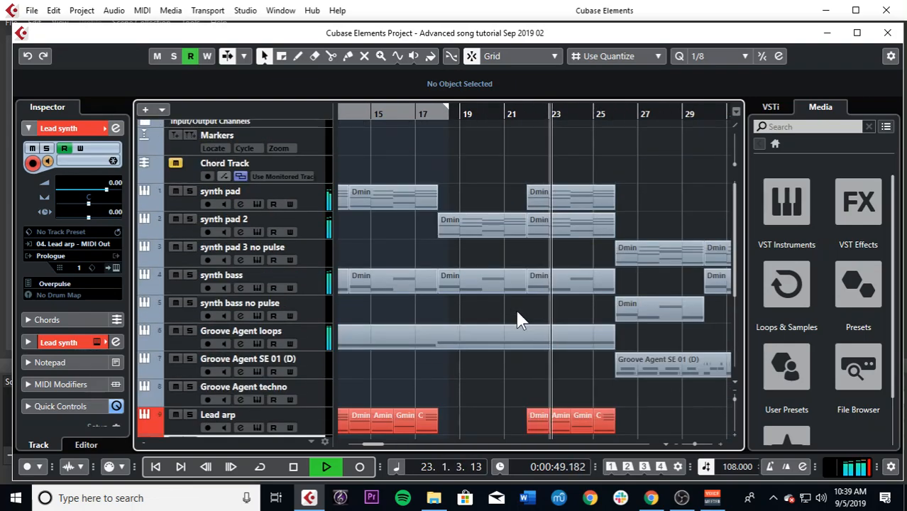
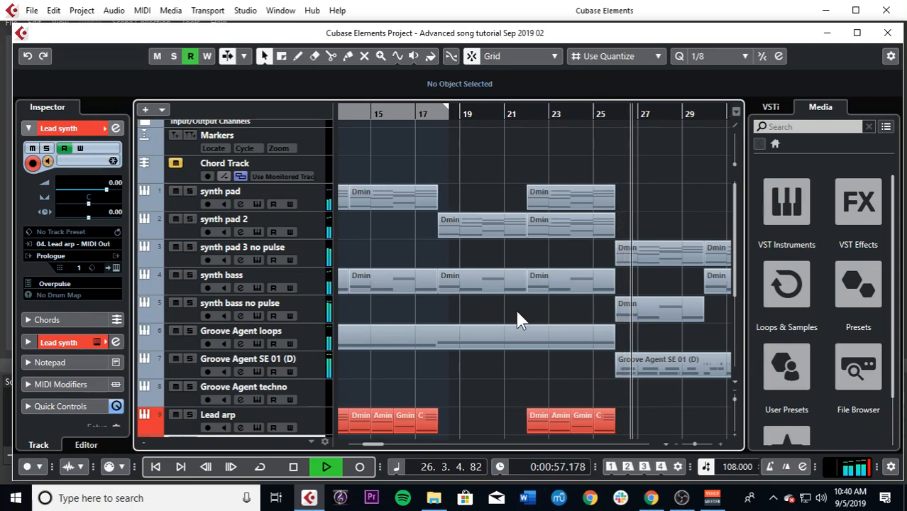
Step: Copy the bar 30 clip from synth pad 3 no pulse onto the synth pad track and set its transpose to 12
scroll(607, 281, down, 3)
key(g)
key(h)
key(h)
scroll(605, 269, up, 2)
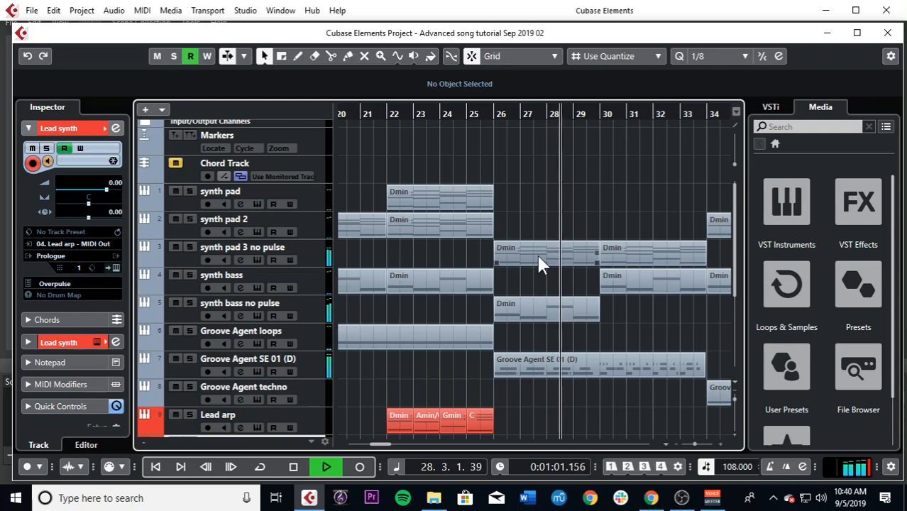
drag(640, 250, 640, 189)
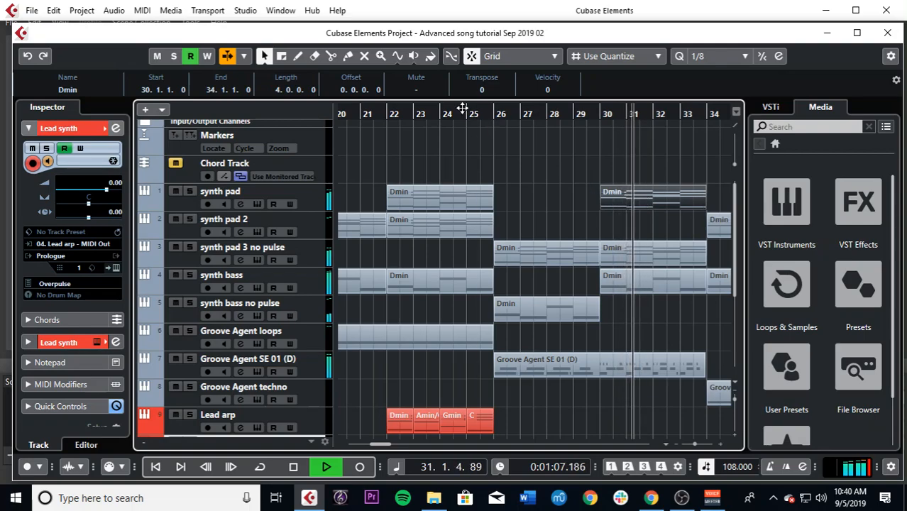
scroll(484, 79, up, 4)
scroll(490, 71, up, 8)
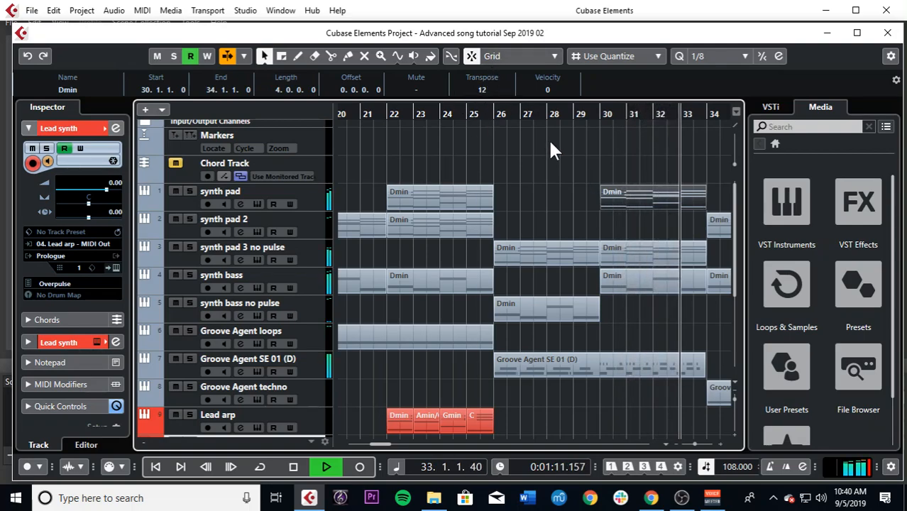
key(space)
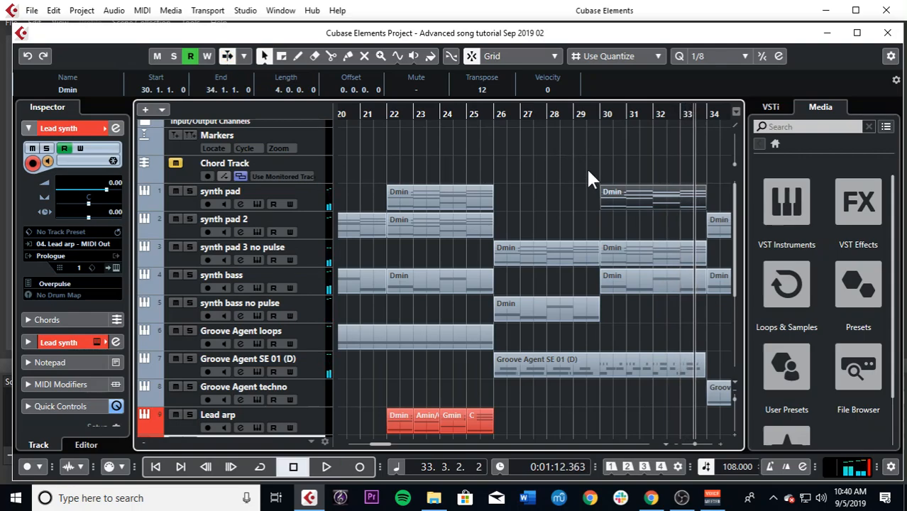
Step: Select the synth pad track, set the bar 30 clip's transpose to 12, and play from bar 29 to hear it
drag(638, 114, 597, 204)
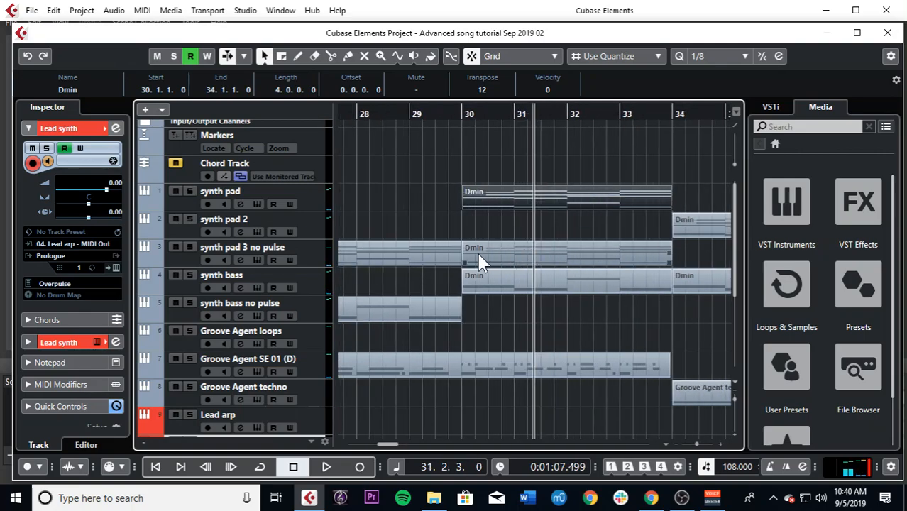
click(310, 204)
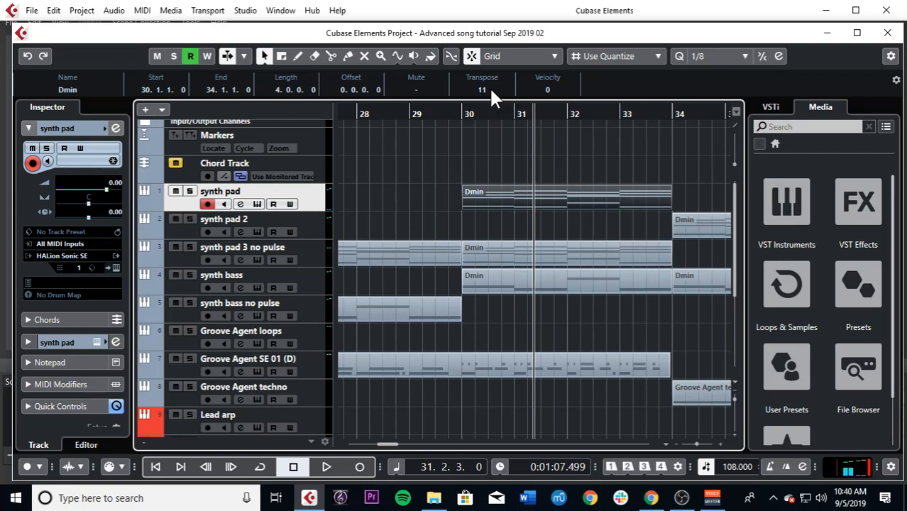
scroll(489, 89, up, 1)
click(438, 109)
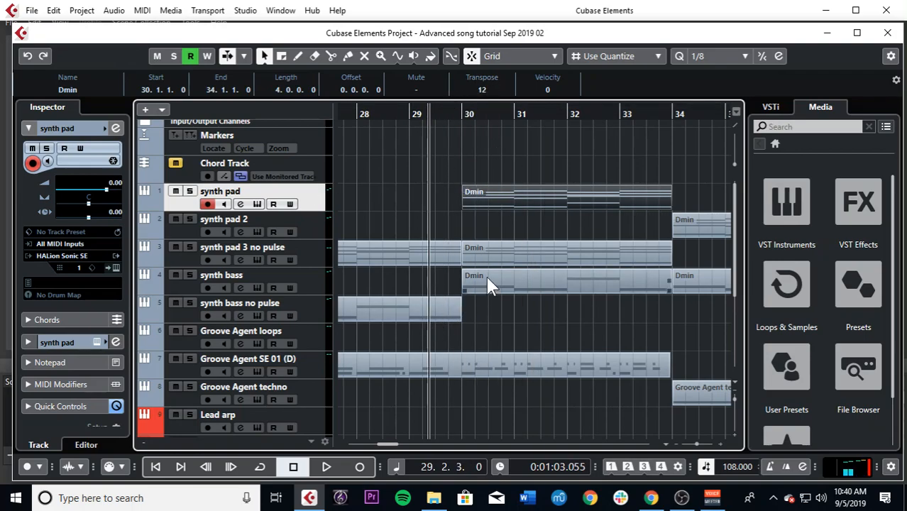
key(space)
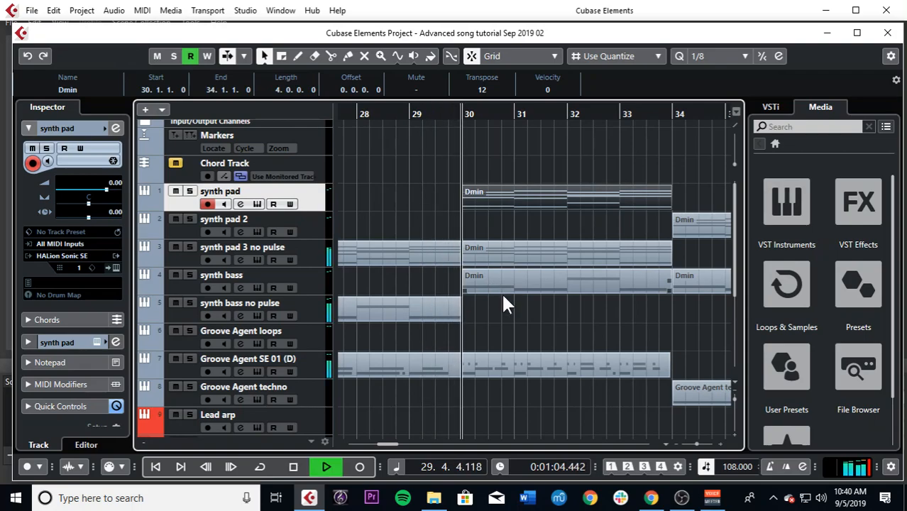
Step: Listen through bars 30 to 33 and examine how the pad, bass, drum and Lead 2 arp parts are layered
key(g)
key(g)
key(g)
key(g)
key(g)
key(g)
key(g)
scroll(556, 339, down, 3)
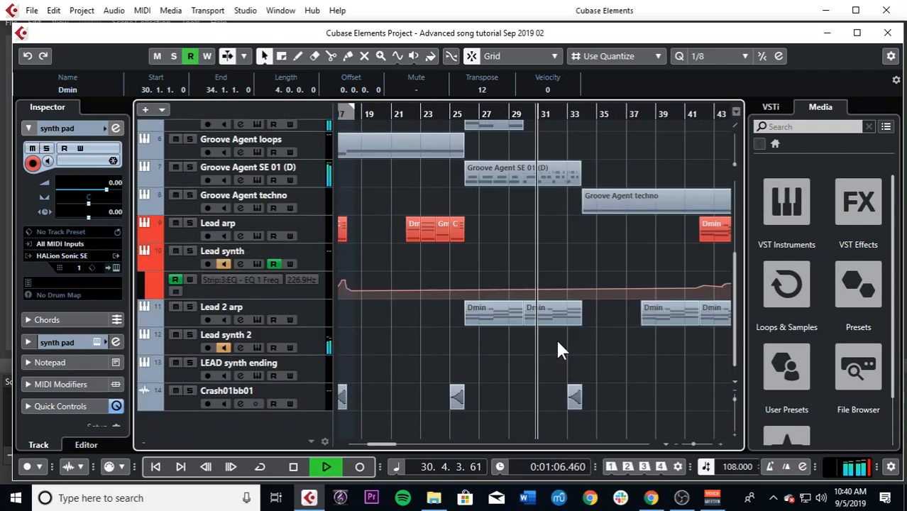
scroll(557, 341, up, 3)
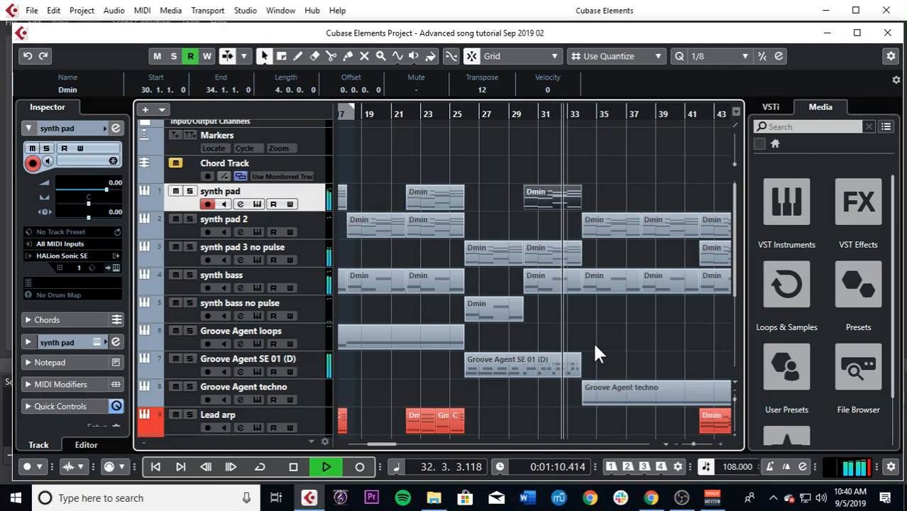
scroll(583, 351, down, 3)
scroll(583, 351, up, 3)
key(h)
key(h)
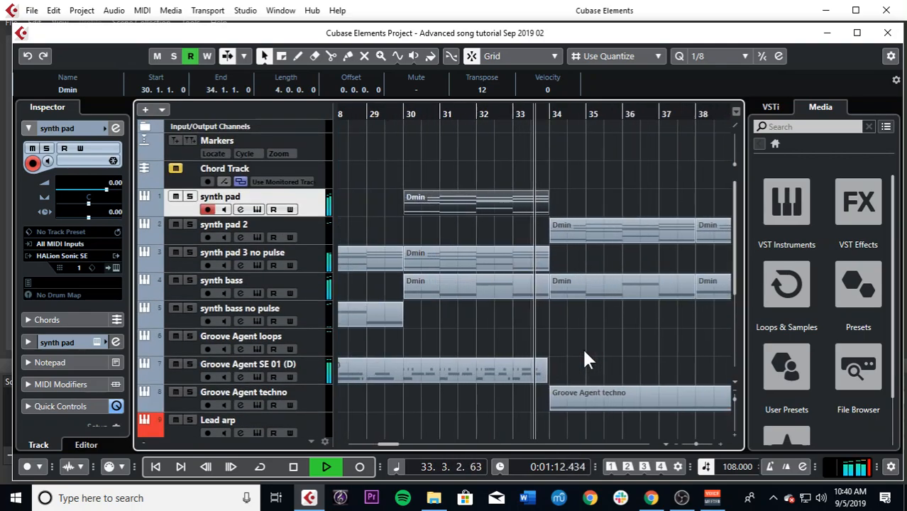
Step: Examine the section from bar 34 where Groove Agent techno enters and compare it with the clips that follow, ending playback overview around bar 35
key(g)
scroll(583, 349, down, 3)
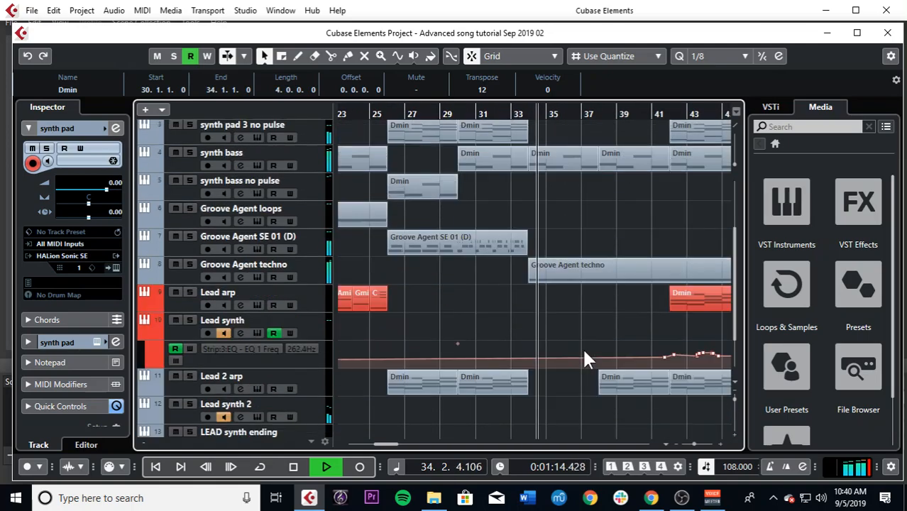
scroll(611, 231, up, 3)
key(g)
key(g)
key(g)
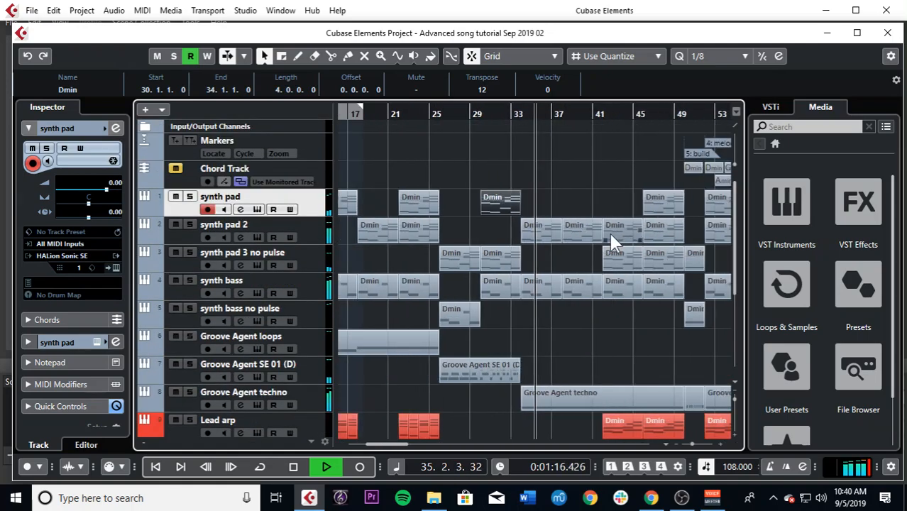
Step: Play from bar 47 and select the Groove Agent techno track to examine it against the Lead synth EQ automation
key(space)
drag(618, 116, 454, 137)
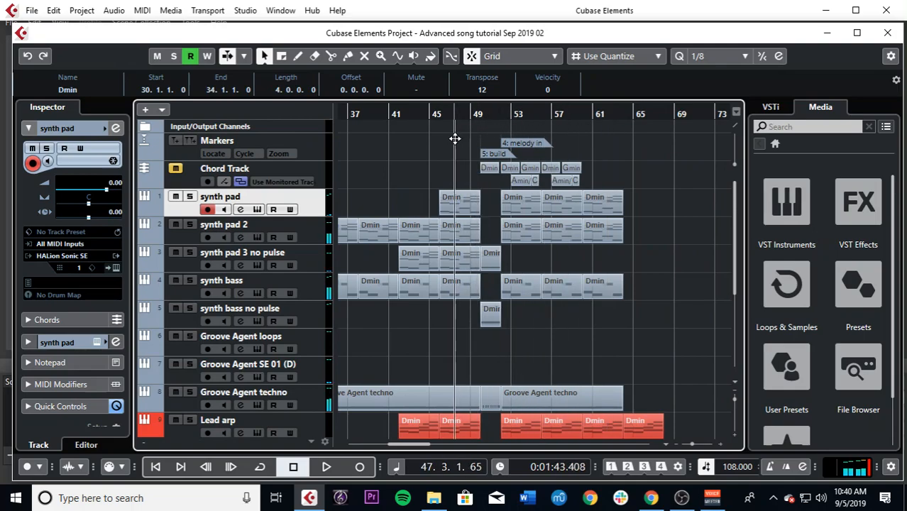
key(h)
key(h)
scroll(536, 278, down, 4)
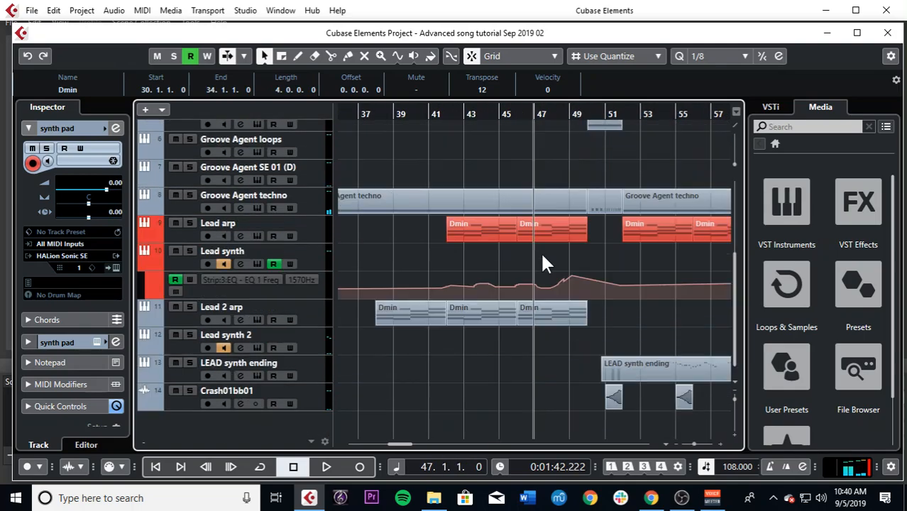
key(space)
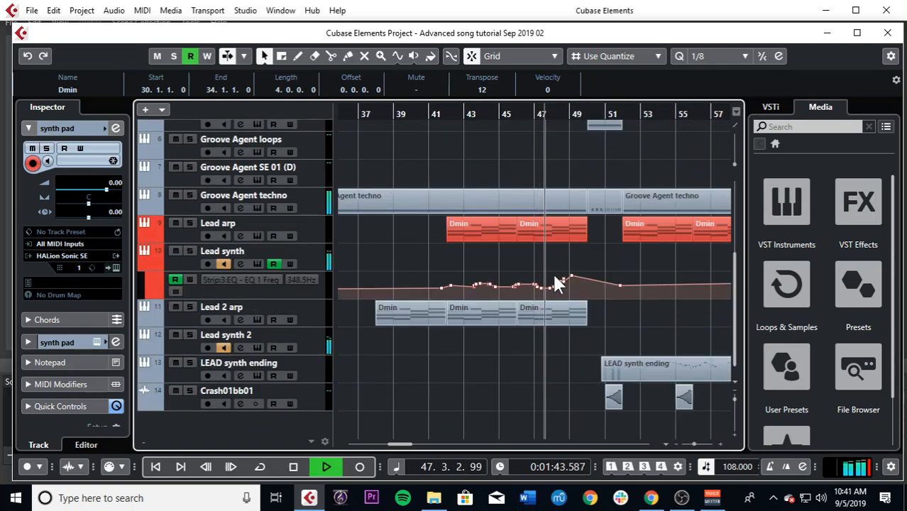
key(space)
click(312, 208)
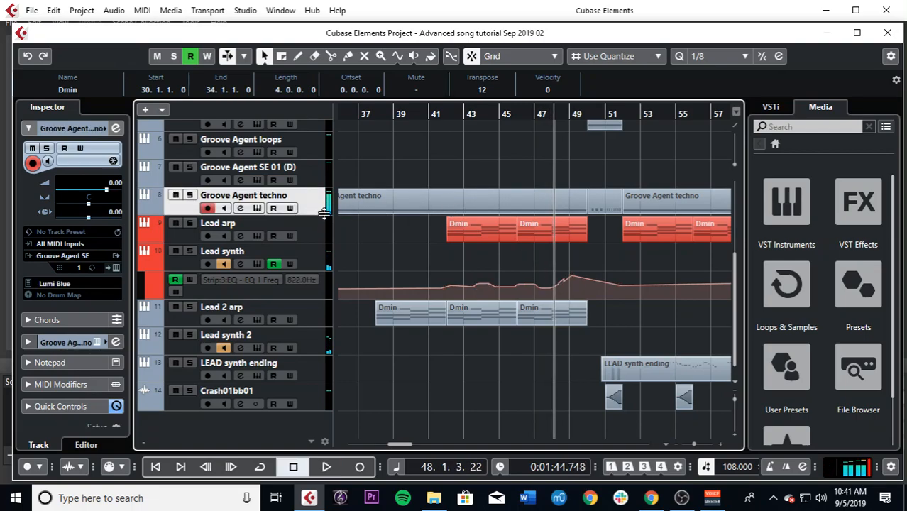
key(space)
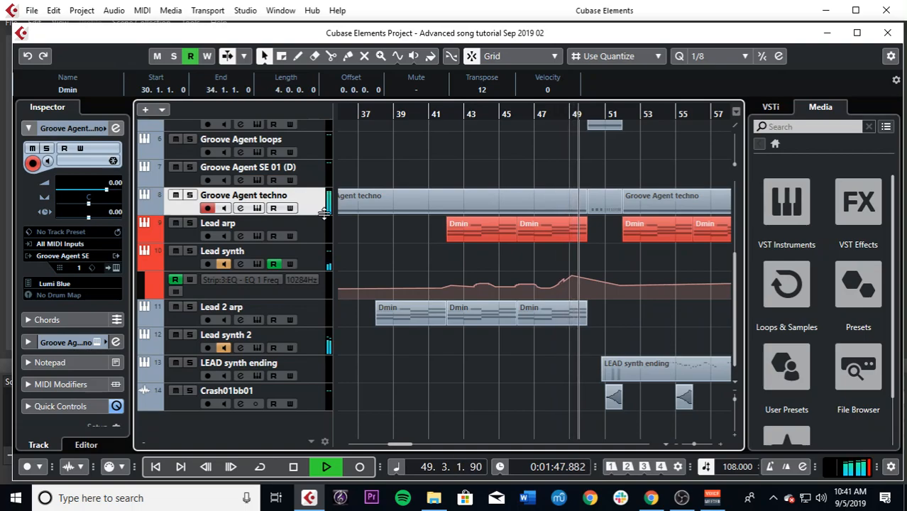
Step: Replay the build from just before bar 50 and examine the no-pulse pad, bass and techno drum clips
scroll(600, 257, up, 5)
scroll(597, 250, up, 4)
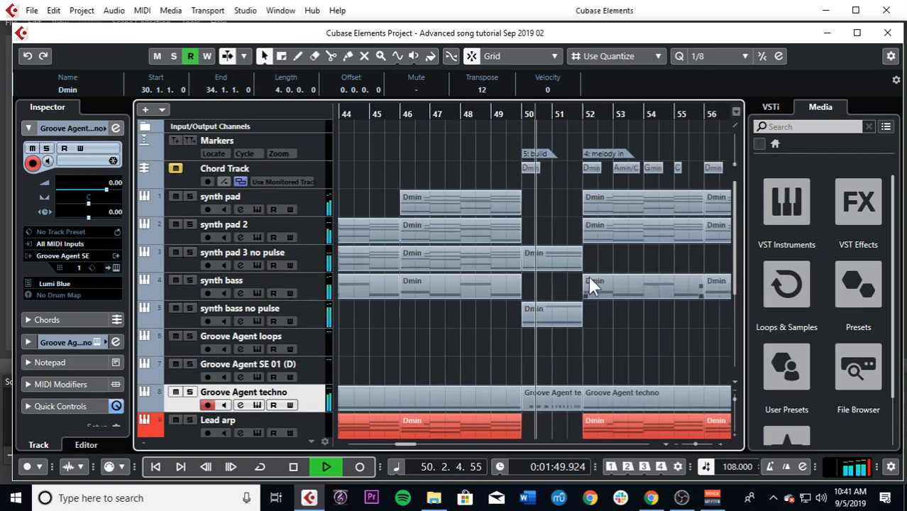
key(space)
drag(501, 115, 500, 118)
key(space)
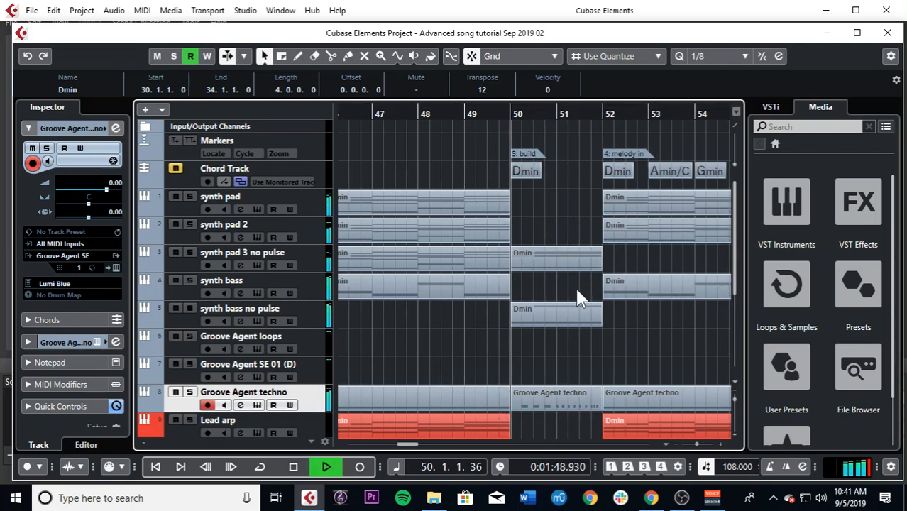
key(h)
scroll(577, 291, up, 1)
scroll(577, 291, down, 2)
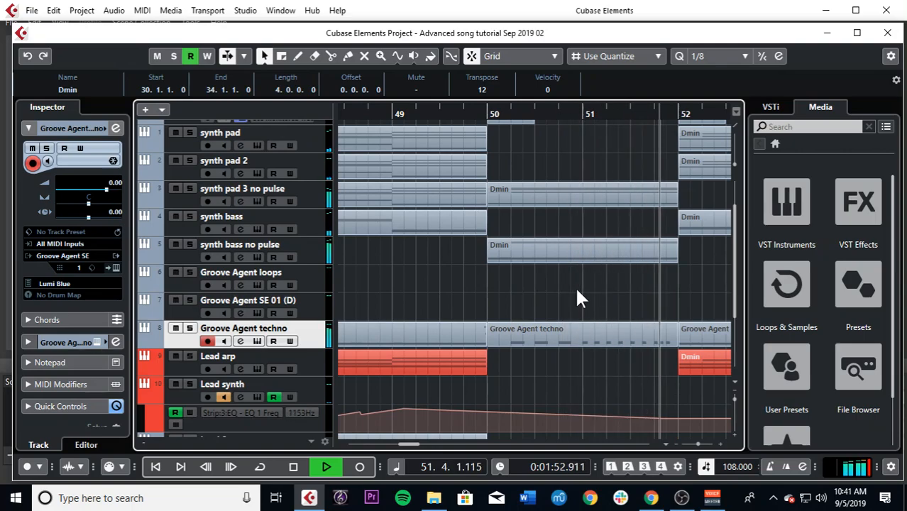
Step: Listen to the melody section from bar 52 and examine its pad, bass, lead and crash tracks up to bar 54
key(g)
scroll(577, 298, down, 4)
key(g)
key(g)
key(g)
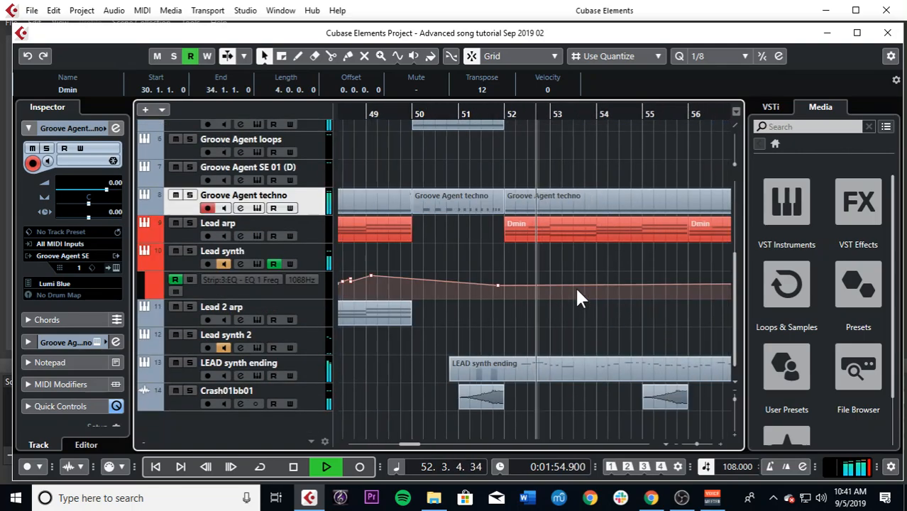
key(g)
scroll(577, 298, up, 6)
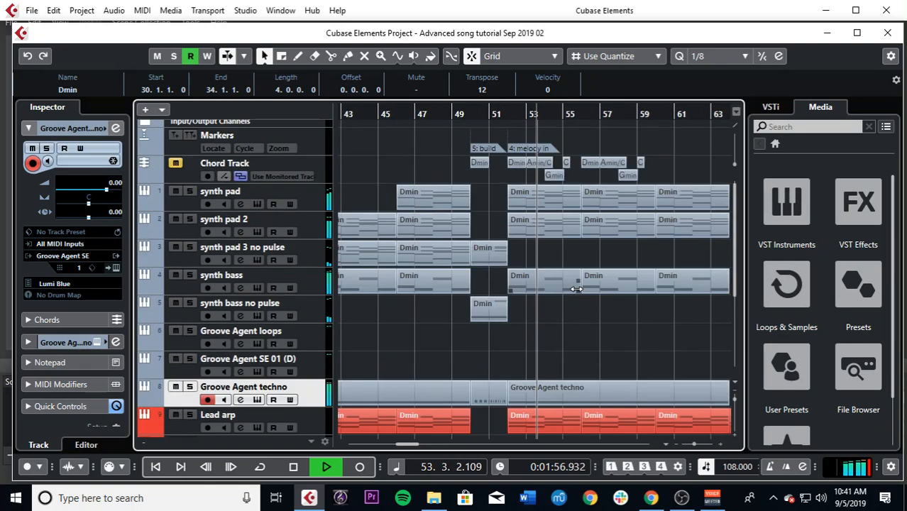
scroll(575, 285, down, 6)
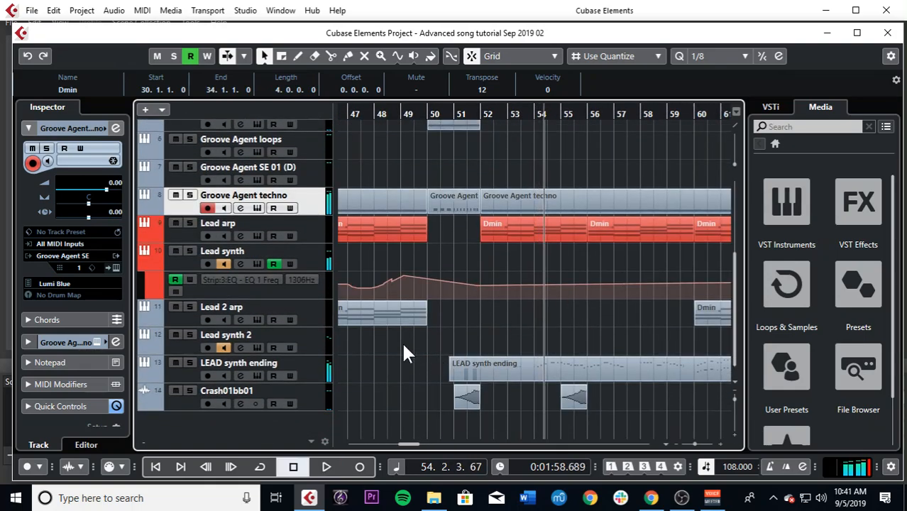
Step: Select the LEAD synth ending track and open its instrument for viewing, closing it again
click(316, 370)
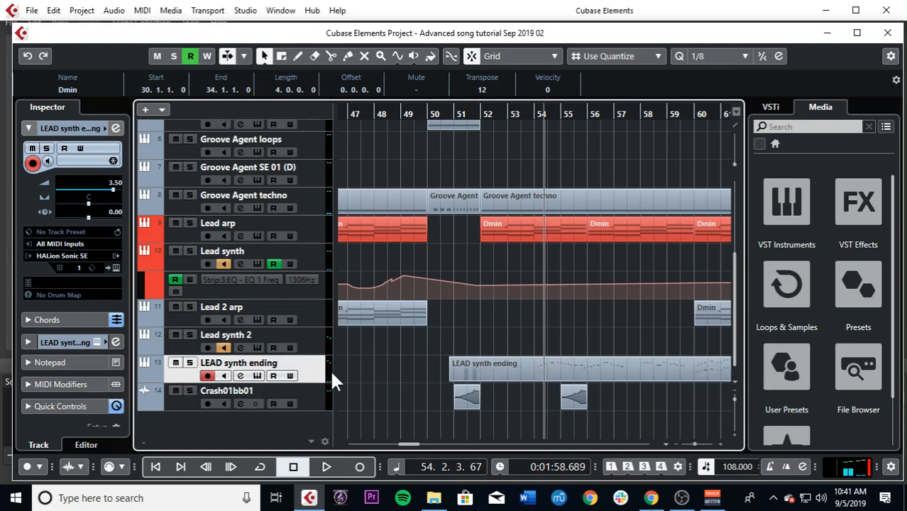
click(256, 375)
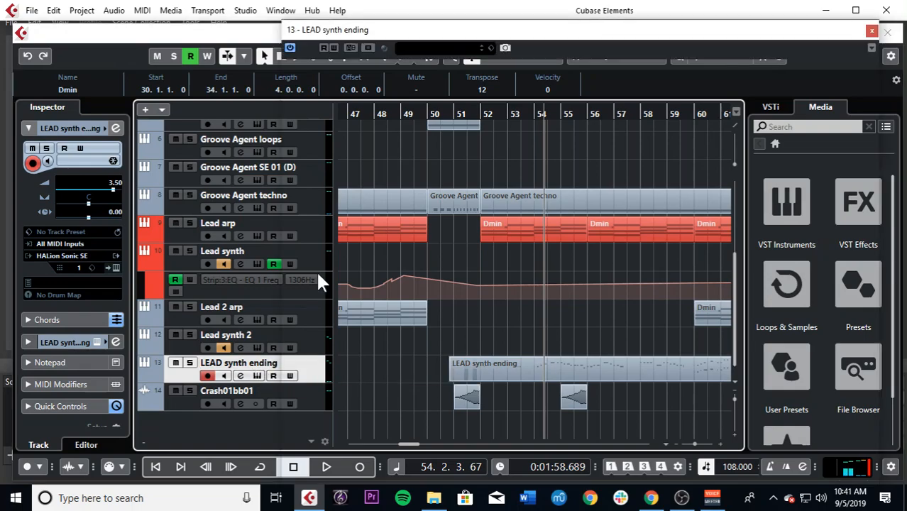
click(872, 31)
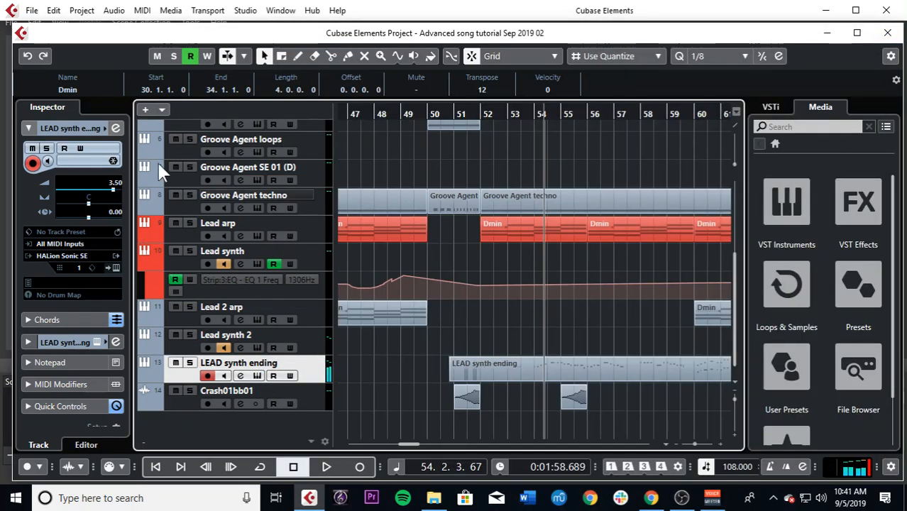
Step: Open the Chords settings of LEAD synth ending and choose Scales for Live Transform
click(70, 127)
click(70, 128)
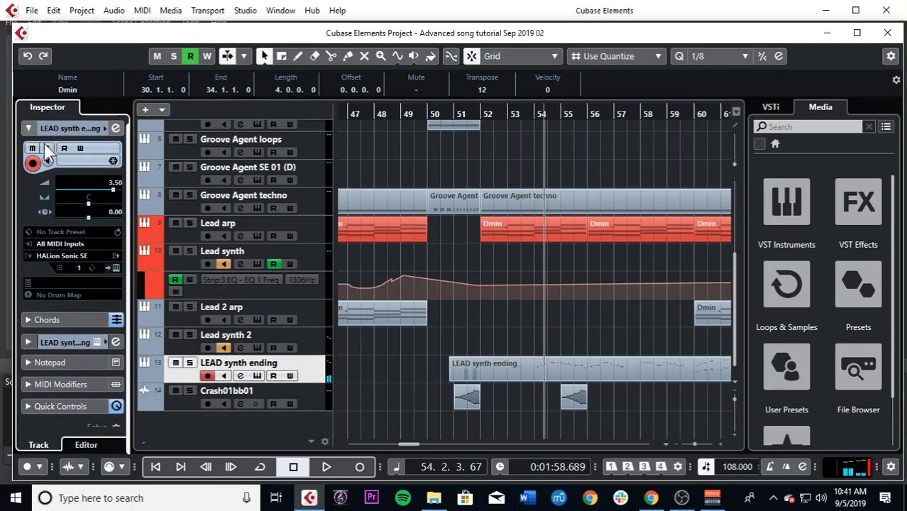
click(41, 319)
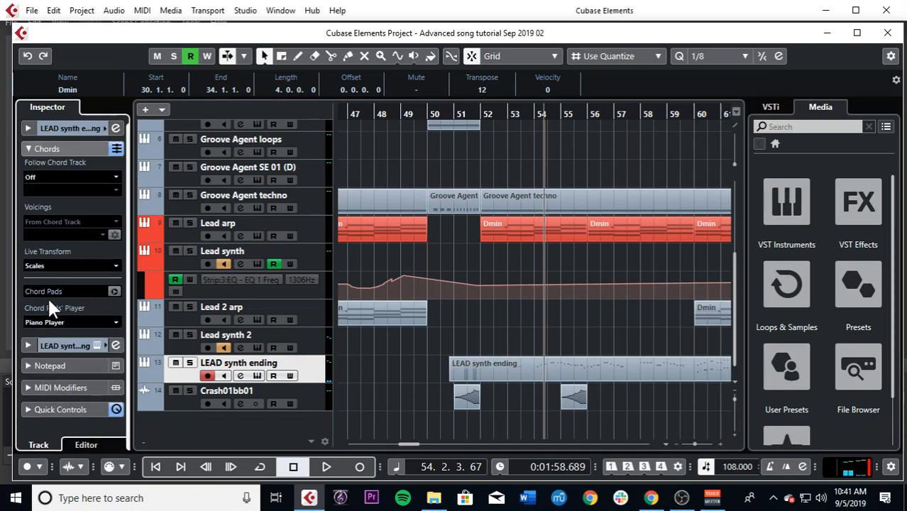
click(59, 268)
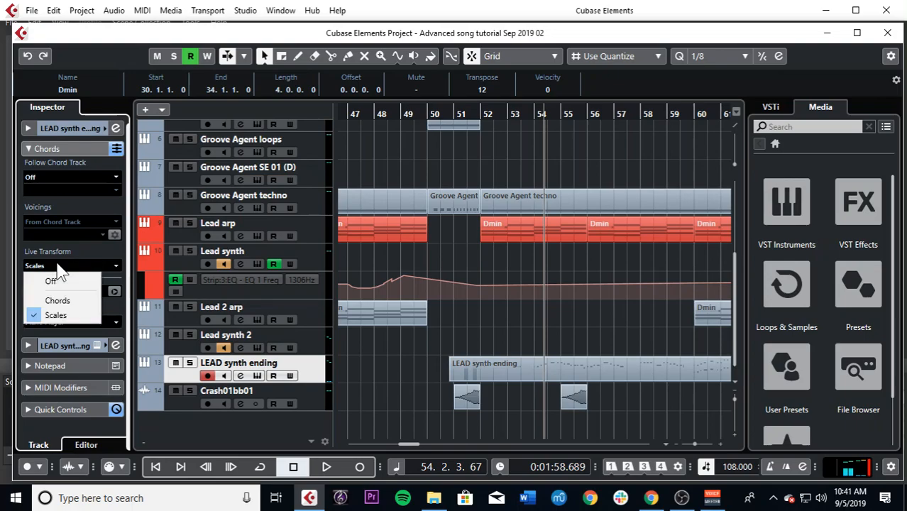
click(61, 314)
Step: Examine the chord events on the Chord Track, selecting the Dmin chord at bar 52
scroll(533, 332, up, 5)
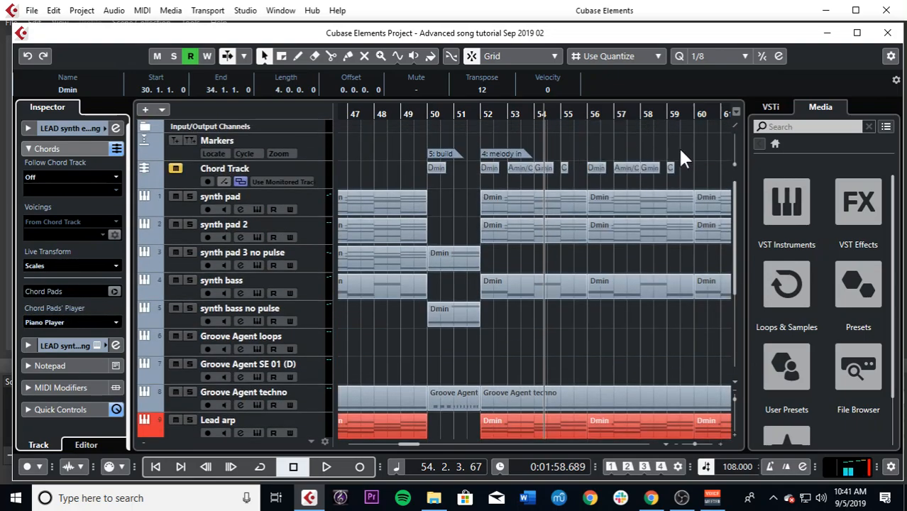
click(692, 170)
drag(481, 181, 485, 184)
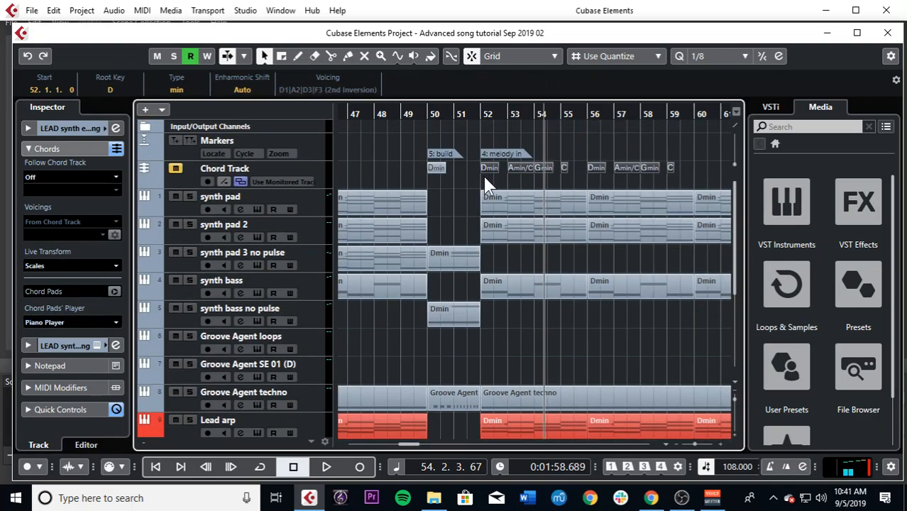
Step: Examine the LEAD synth ending melody from bar 51 onward against the Lead arp and crash clips
key(h)
key(h)
scroll(500, 238, down, 5)
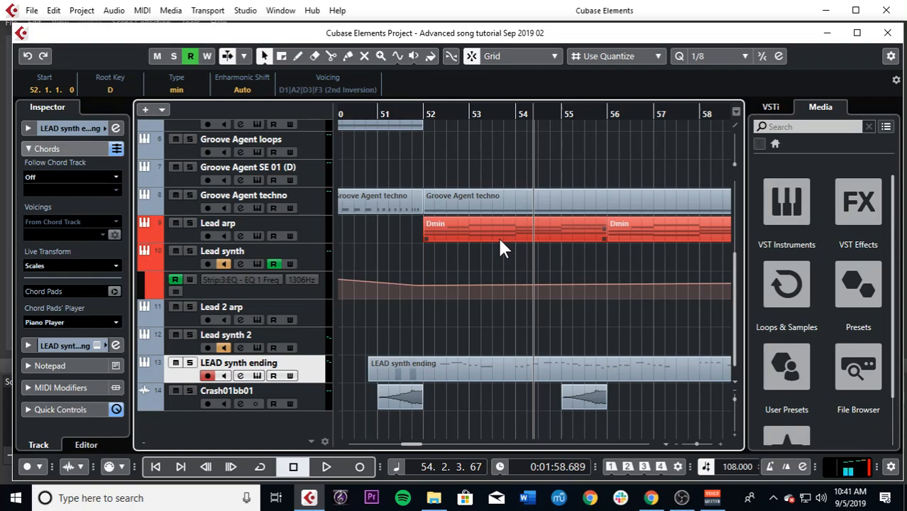
key(g)
key(g)
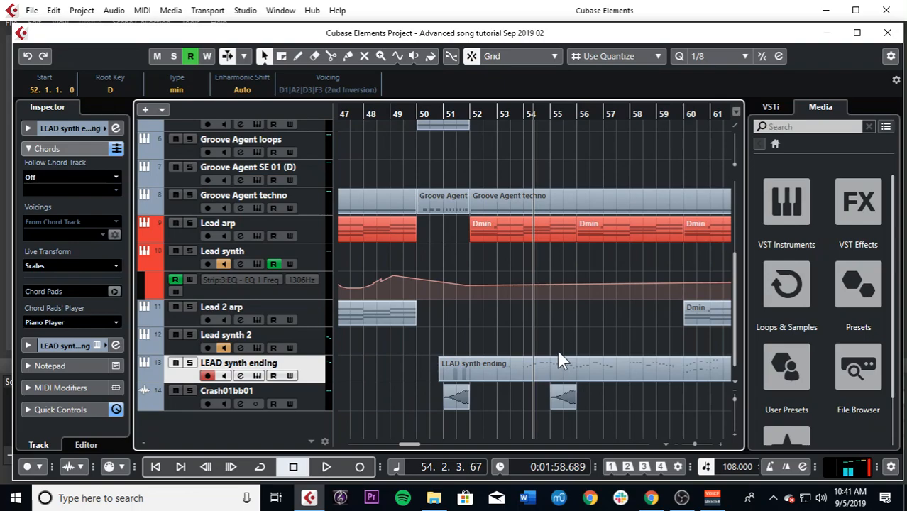
key(g)
key(g)
key(h)
key(h)
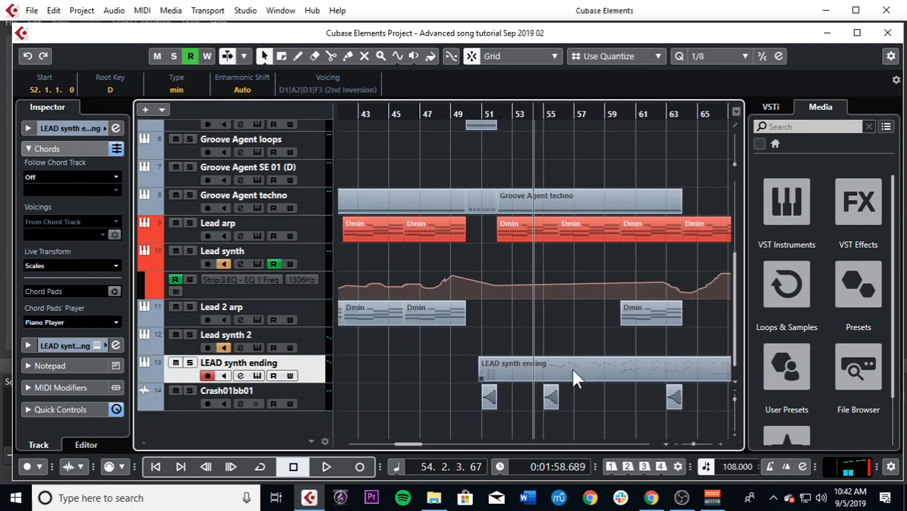
Step: Delete the existing LEAD synth ending clip and place the playhead at bar 50
click(573, 370)
key(Delete)
click(440, 118)
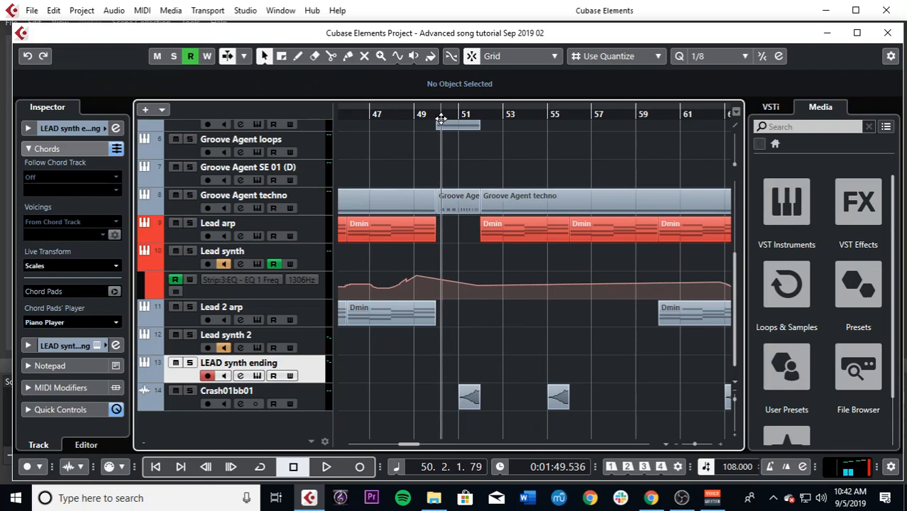
Step: Solo the LEAD synth ending track and record a new melody on it from about bar 50 to bar 58
click(190, 362)
scroll(301, 313, up, 5)
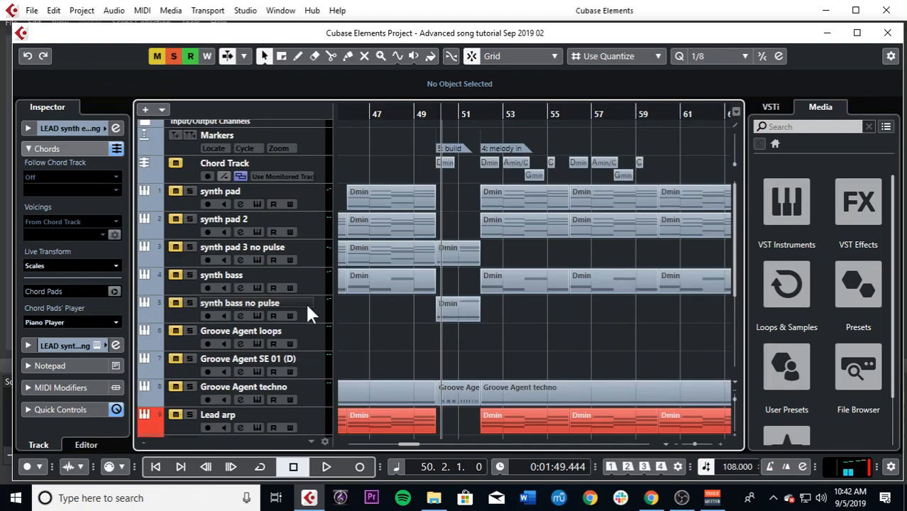
scroll(369, 287, down, 5)
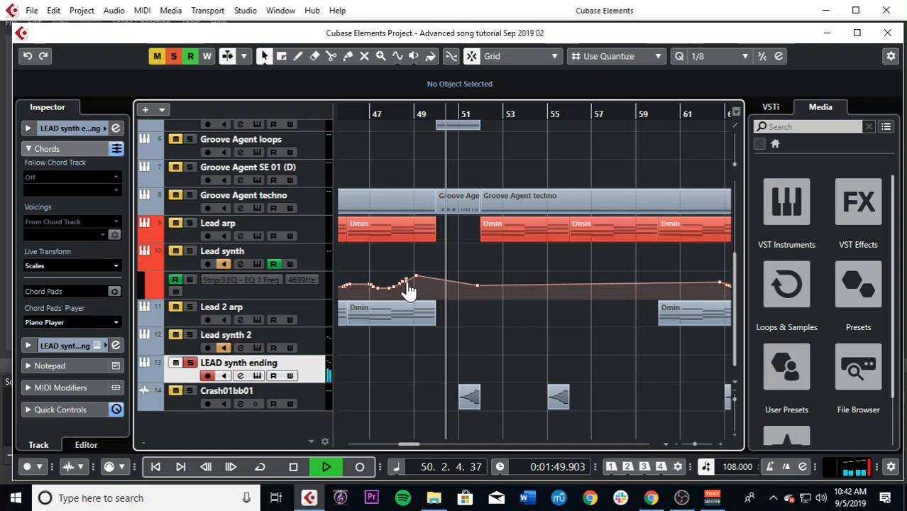
key(KP_Multiply)
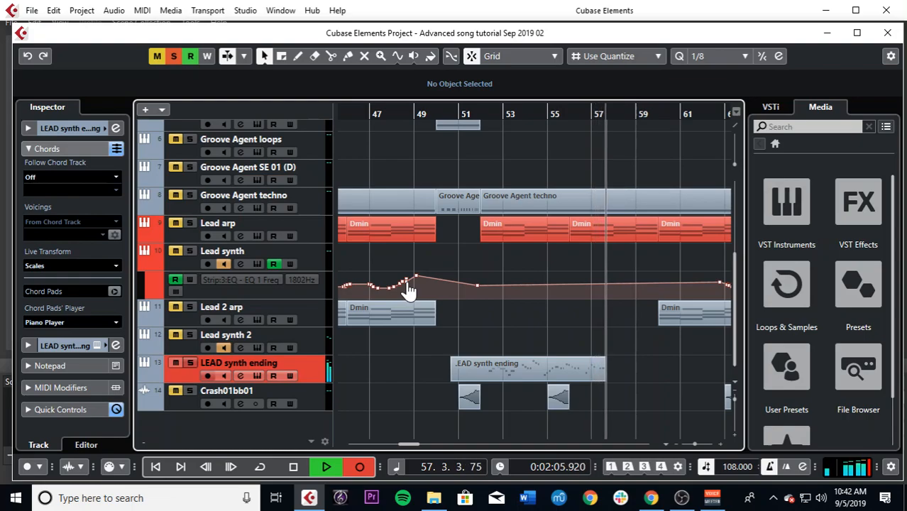
key(space)
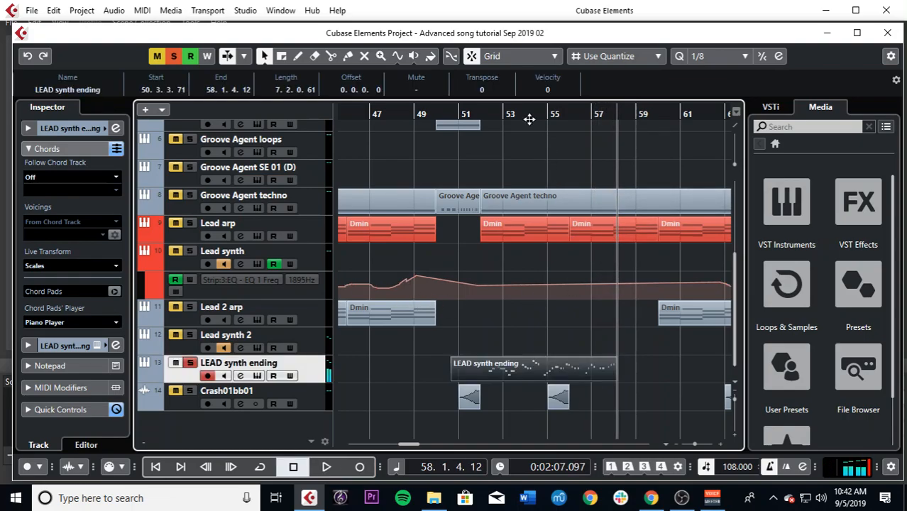
Step: Move the playhead back to bar 51, deactivate all solo states and play the recorded melody with the full arrangement
drag(511, 108, 465, 113)
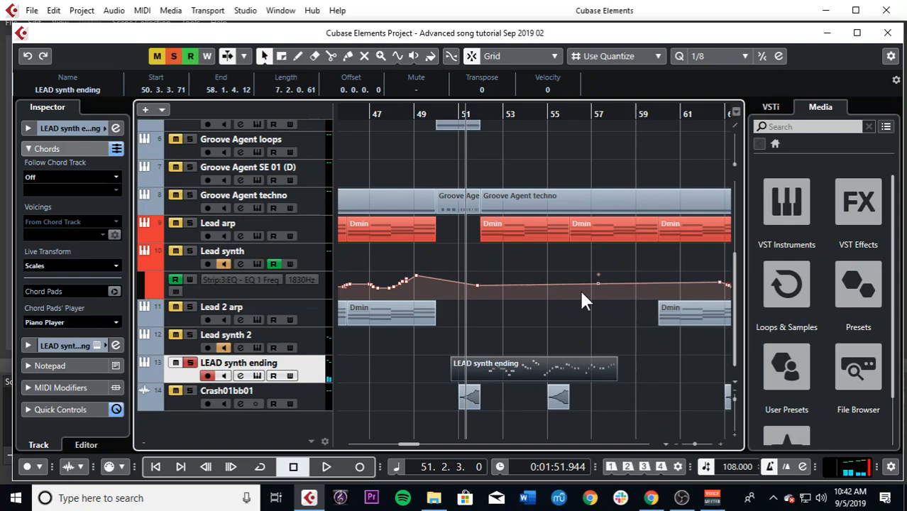
click(174, 56)
key(space)
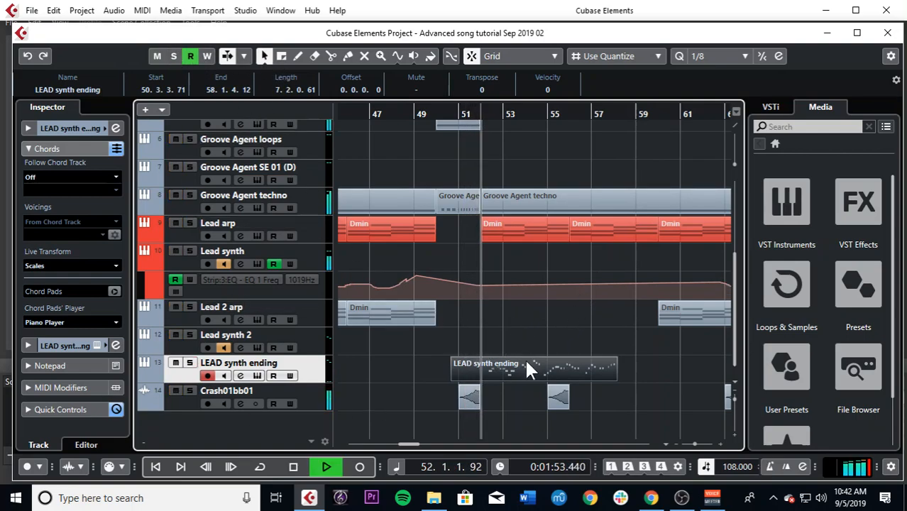
Step: Examine the lead melody against the pad, bass, drum and Chord Track clips from bar 51 onward during playback
scroll(526, 365, up, 5)
scroll(522, 288, down, 5)
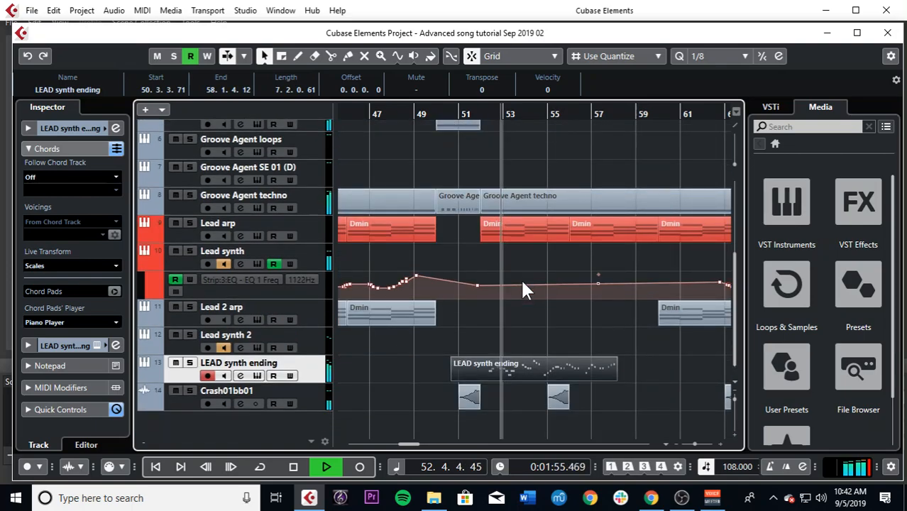
key(g)
key(g)
key(g)
key(g)
key(h)
key(h)
key(h)
scroll(596, 310, up, 4)
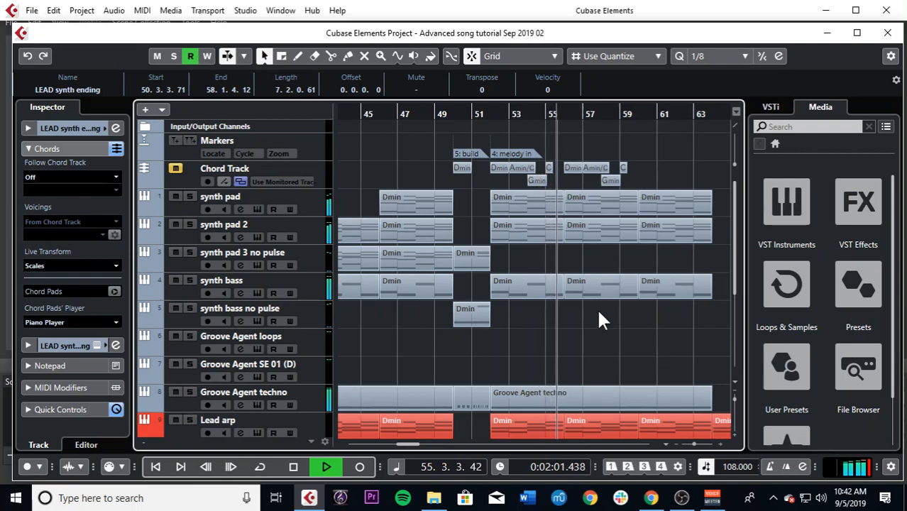
scroll(598, 312, down, 5)
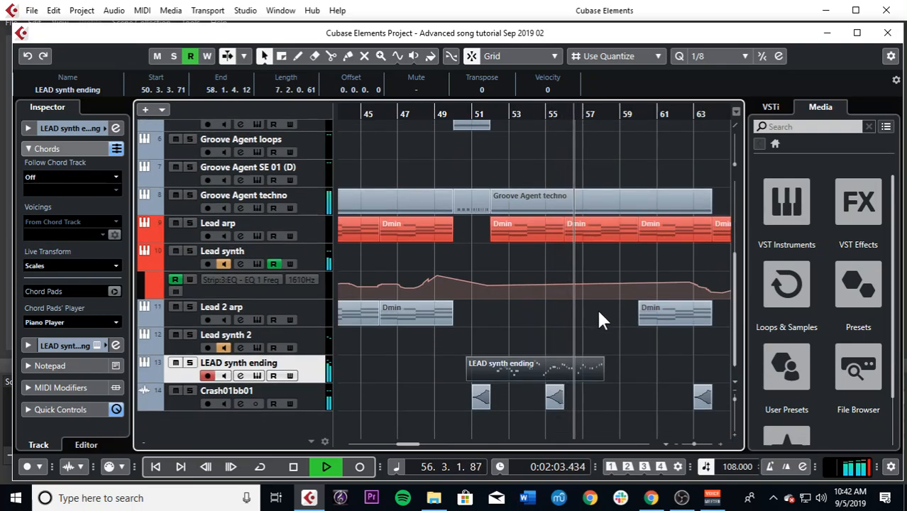
Step: Open the Crash01bb01 channel settings and view its RoomWorks SE reverb insert, closing both windows again
click(240, 403)
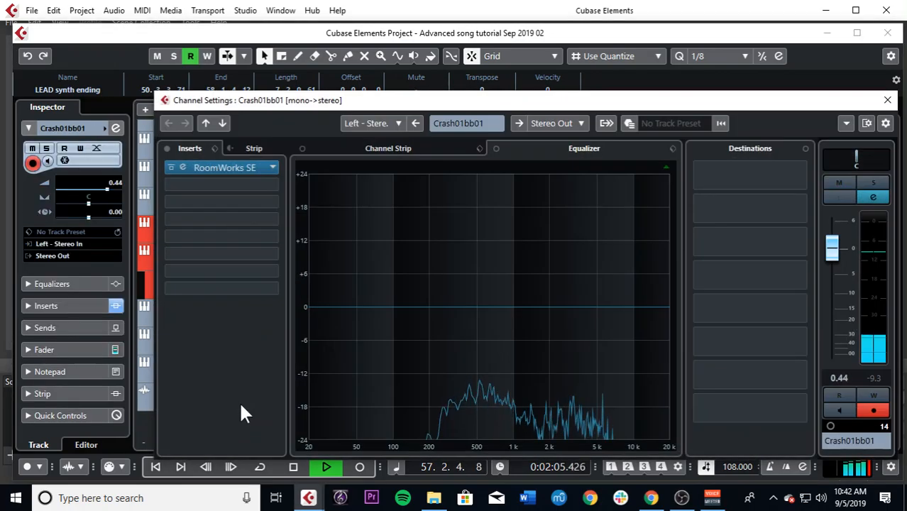
click(235, 166)
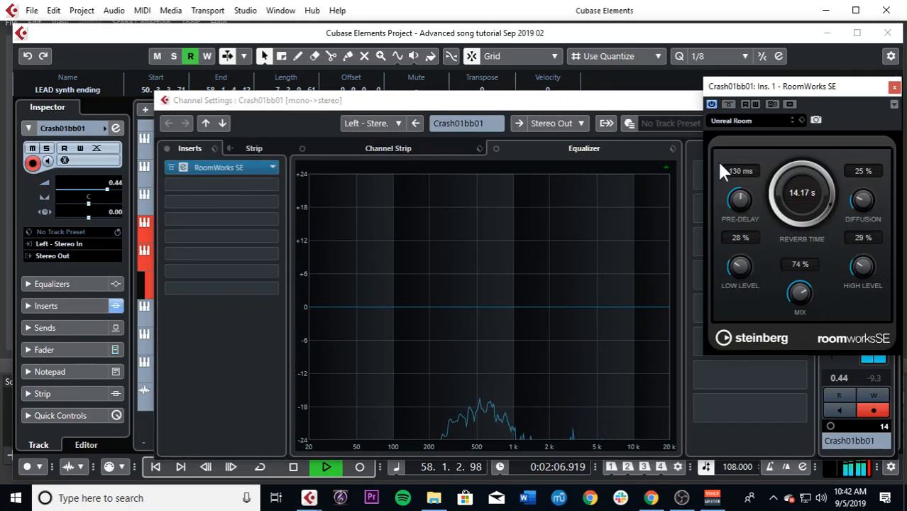
click(893, 88)
click(887, 100)
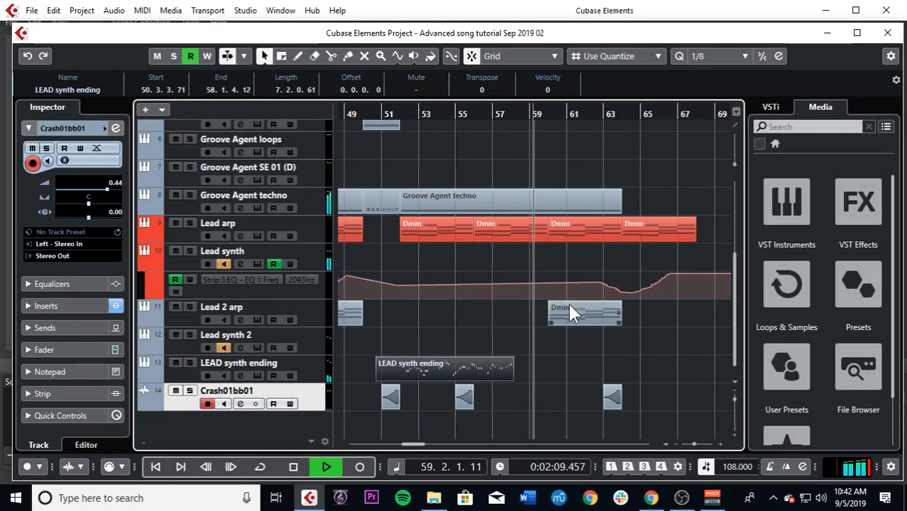
Step: Examine how the tracks drop out toward the song's ending between bars 59 and 65, stopping playback there
scroll(571, 312, up, 4)
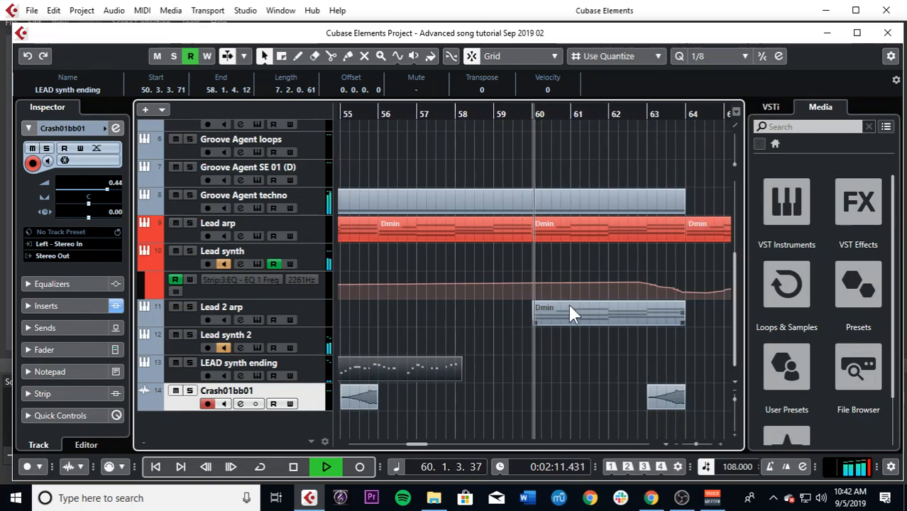
scroll(568, 305, down, 4)
scroll(569, 305, up, 5)
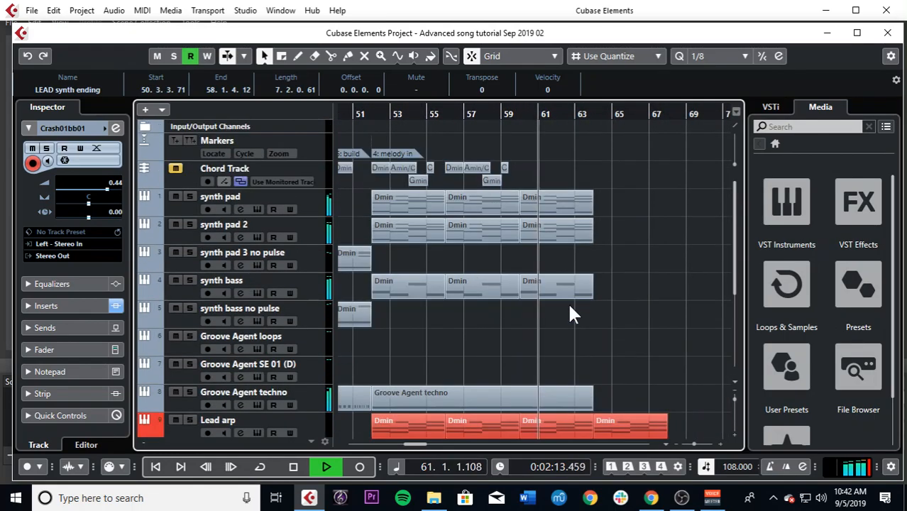
scroll(571, 313, up, 6)
scroll(568, 304, down, 4)
scroll(568, 304, up, 4)
scroll(568, 305, down, 4)
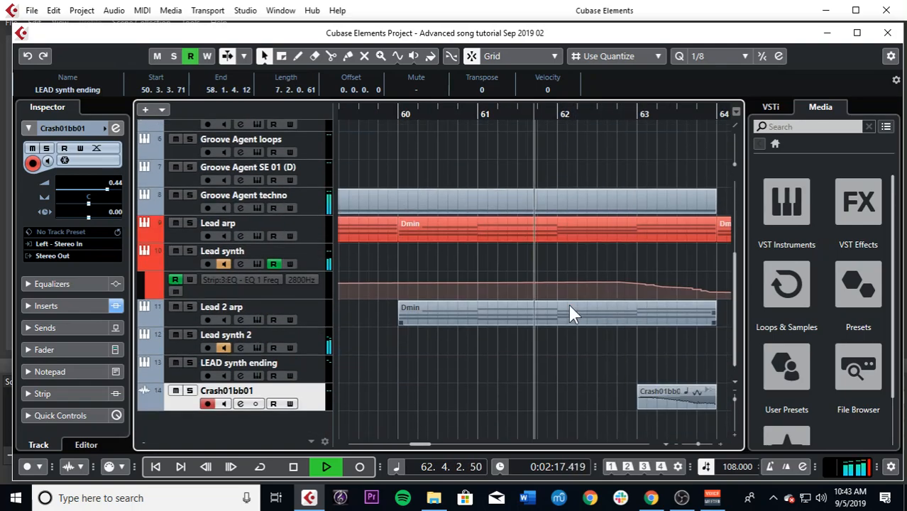
scroll(568, 304, down, 5)
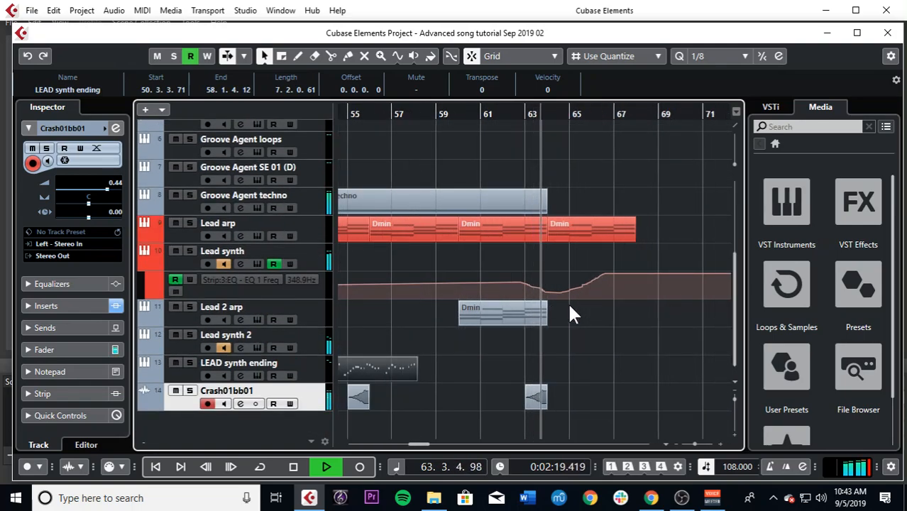
scroll(569, 307, up, 4)
scroll(569, 313, down, 4)
scroll(569, 313, down, 3)
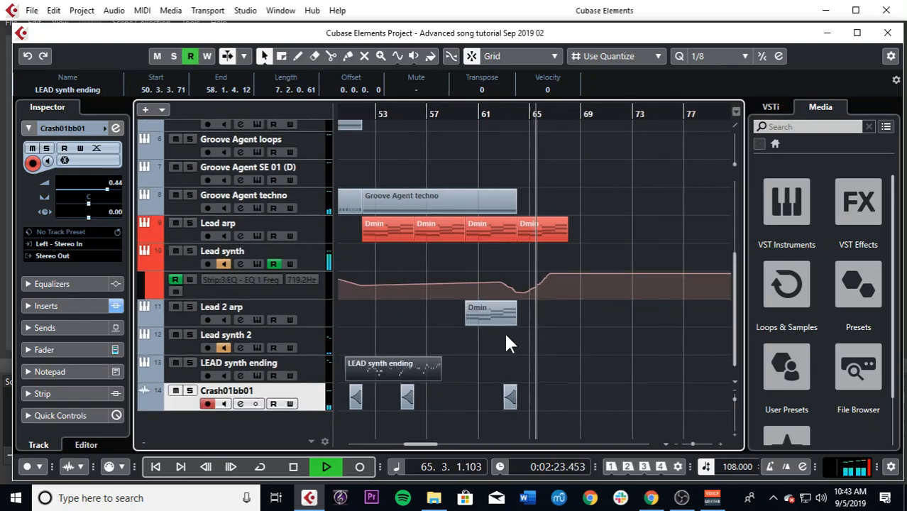
key(space)
Step: Select the Lead arp track followed by the Lead 2 arp track, and briefly resume playback from bar 65
drag(428, 444, 362, 444)
click(317, 241)
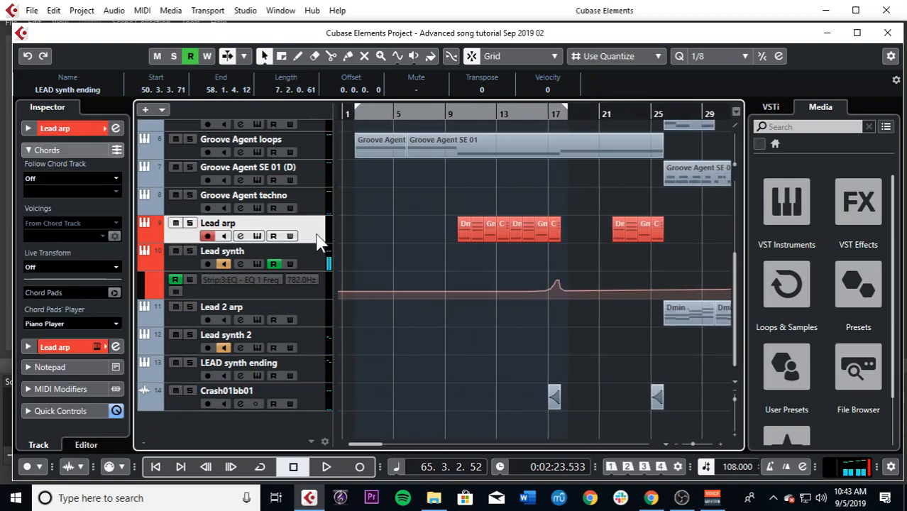
click(313, 319)
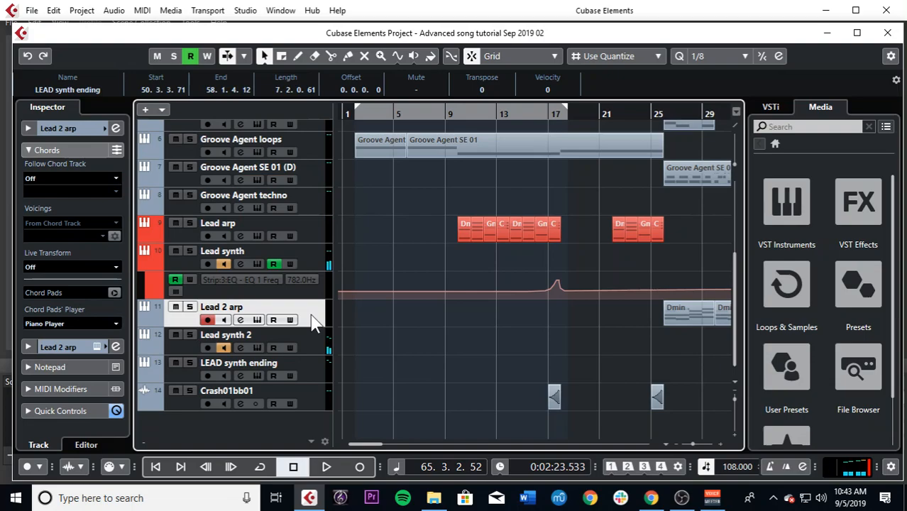
key(space)
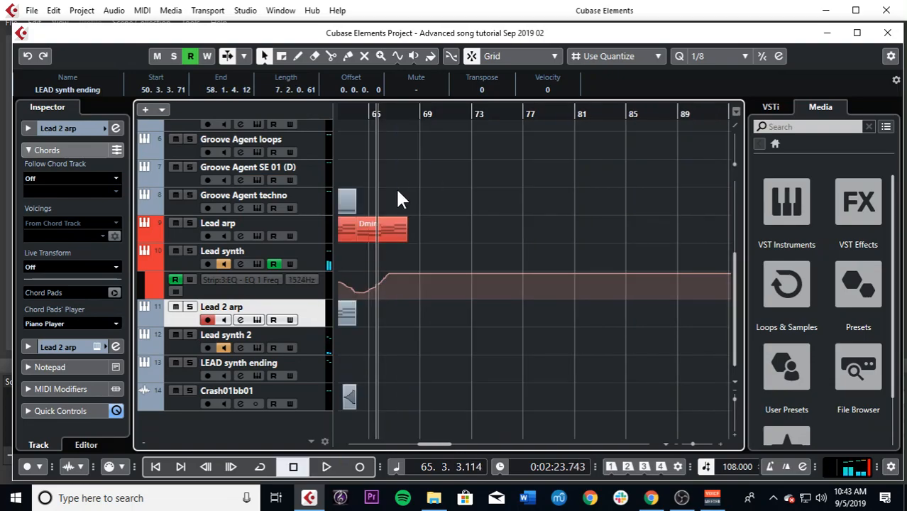
Step: Return the playhead to bar 1 to view the song's opening section and its markers
key(g)
key(g)
drag(403, 111, 431, 122)
scroll(422, 215, up, 4)
drag(353, 113, 351, 211)
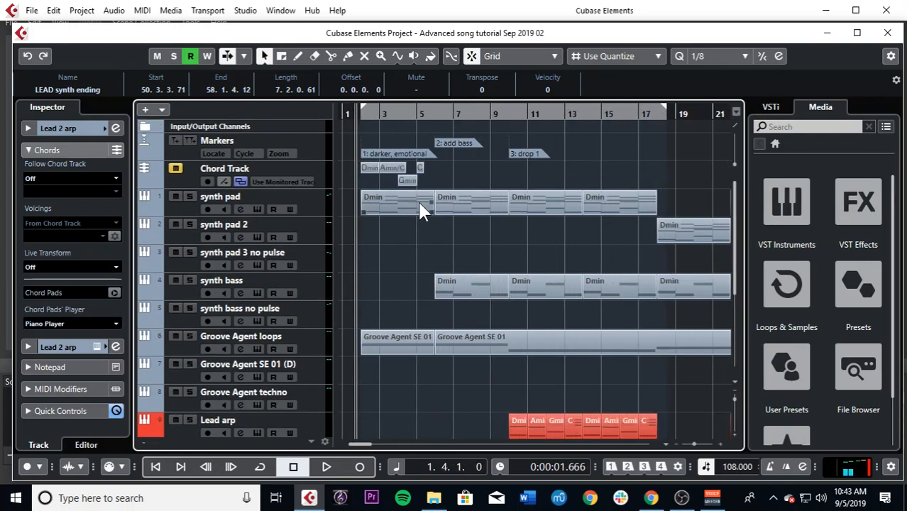
Step: Move the playhead to bar 30 and select the synth pad 3 no pulse clip starting there
key(g)
key(g)
key(g)
key(g)
key(g)
key(g)
drag(596, 114, 510, 181)
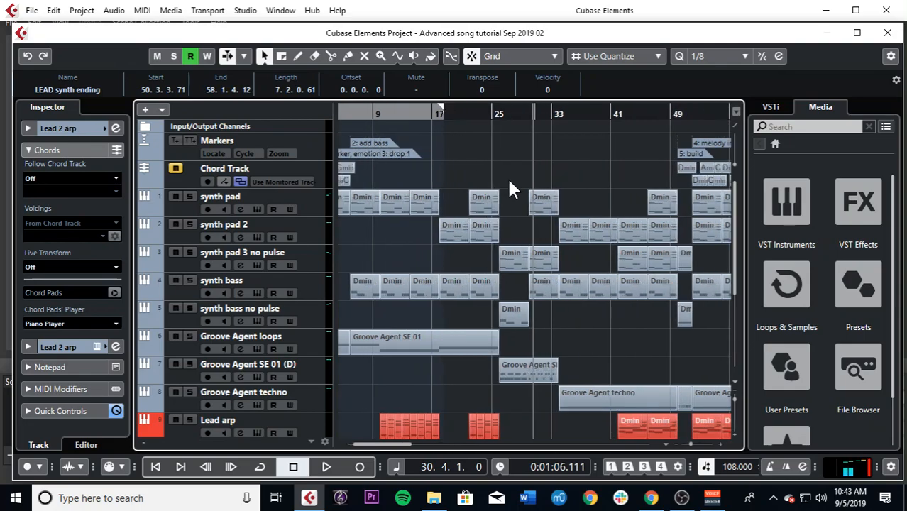
drag(508, 180, 520, 266)
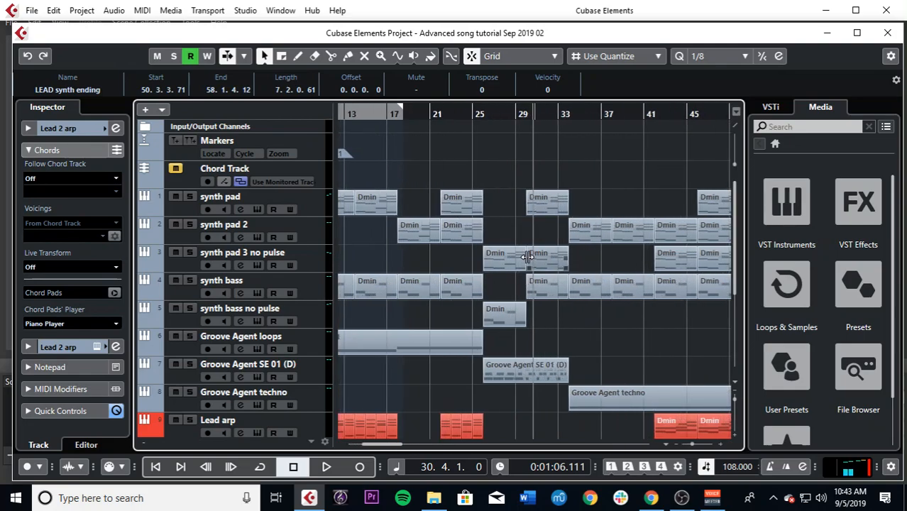
click(551, 263)
key(h)
key(h)
Step: Move the playhead to bar 28 and select the synth pad 3 no pulse and synth bass no pulse clips at bar 26
drag(522, 110, 491, 115)
scroll(489, 264, down, 3)
scroll(490, 264, up, 3)
key(g)
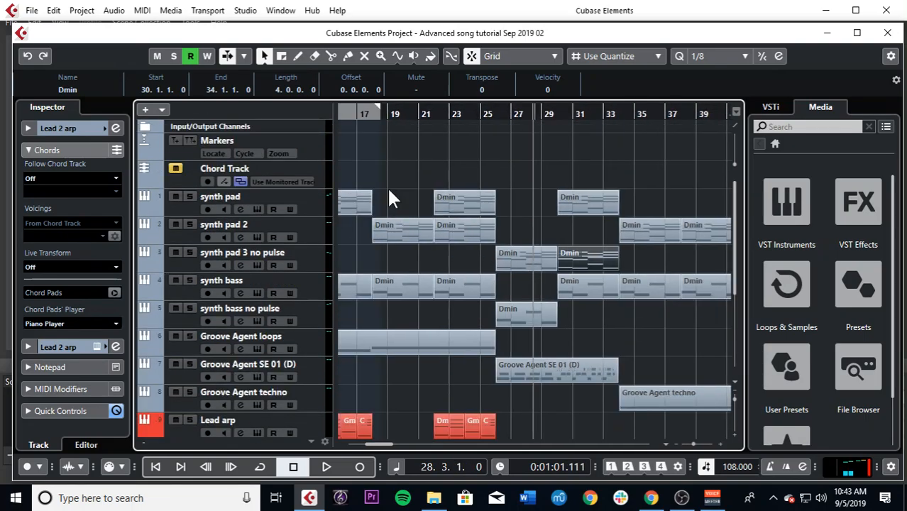
key(g)
scroll(486, 270, down, 3)
scroll(486, 269, up, 3)
drag(518, 220, 517, 259)
drag(525, 328, 528, 323)
Step: Select the LEAD synth ending track and view its clip in relation to the whole arrangement
scroll(541, 273, down, 3)
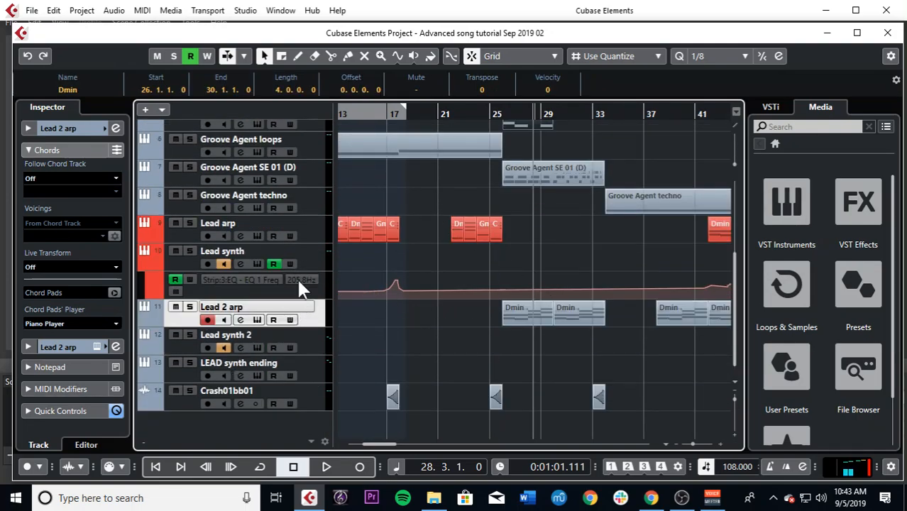
scroll(338, 320, up, 3)
scroll(338, 319, down, 3)
click(311, 371)
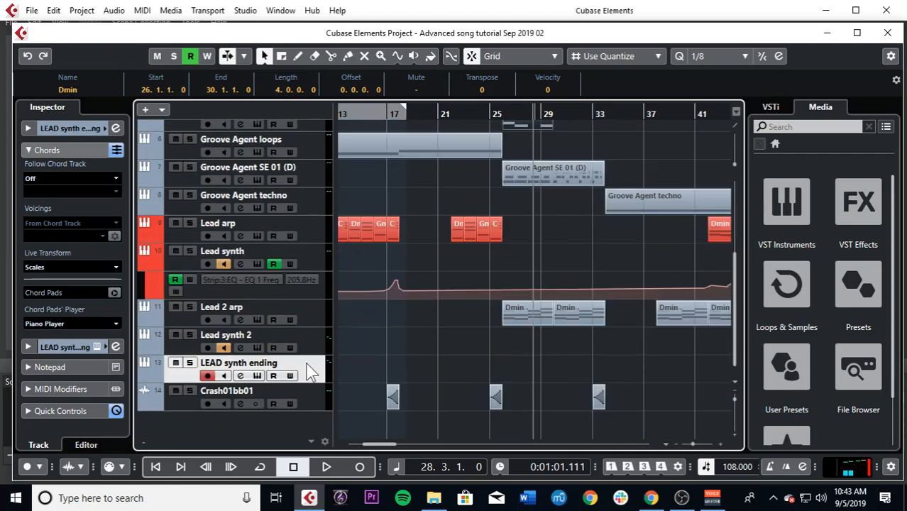
key(g)
key(g)
key(g)
key(g)
key(g)
key(g)
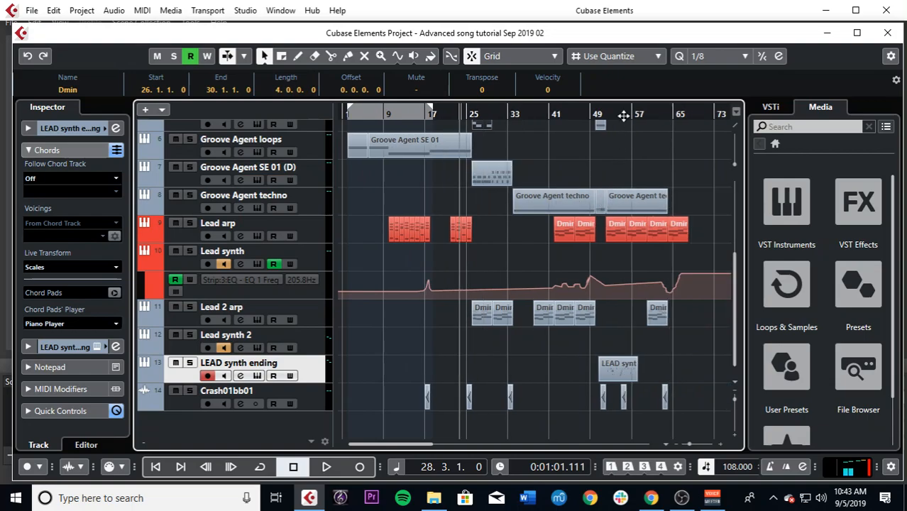
Step: Collapse and reopen the Chords settings of LEAD synth ending, and place the playhead at bar 47
click(48, 147)
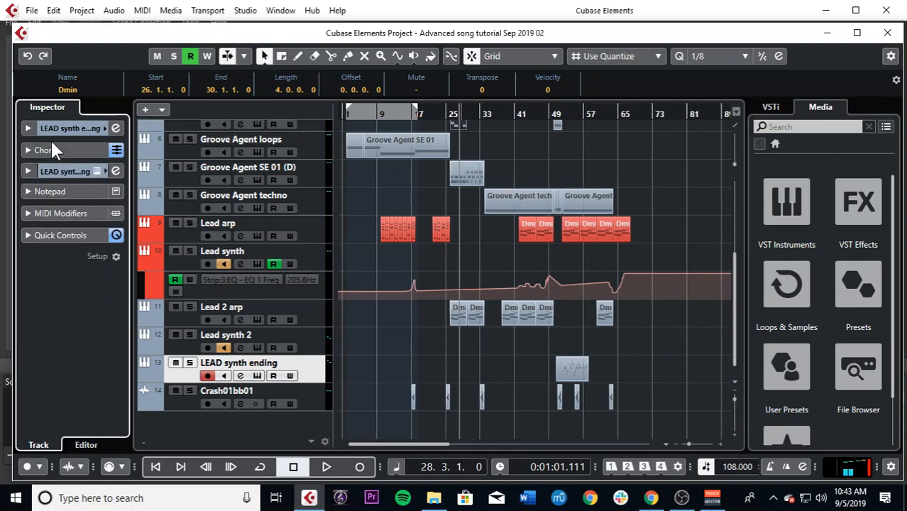
click(50, 146)
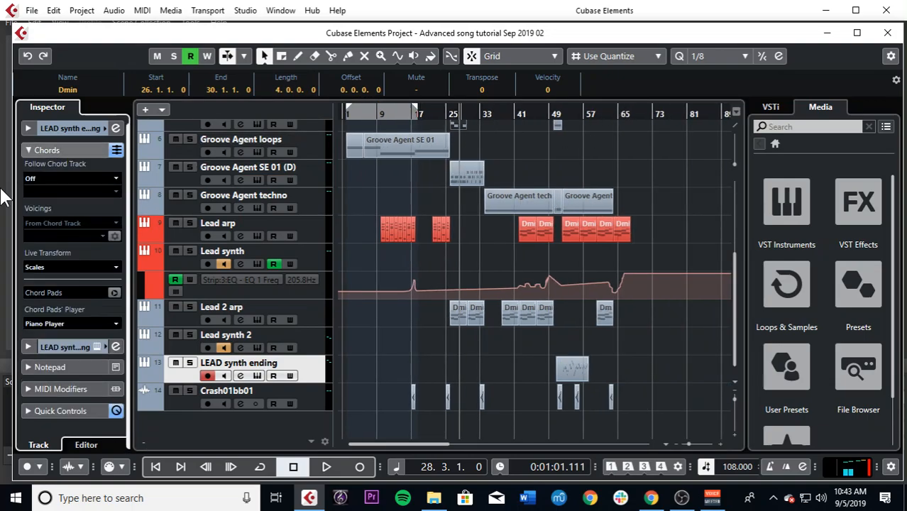
click(539, 110)
key(h)
key(h)
key(h)
Step: View the Lead arp channel settings and the MixConsole with its inserts and faders, closing each again
click(240, 235)
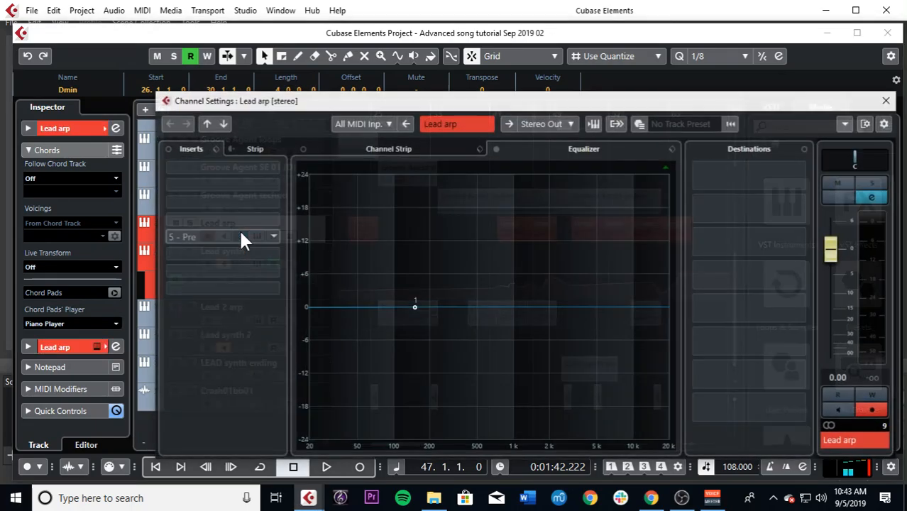
click(886, 101)
key(F3)
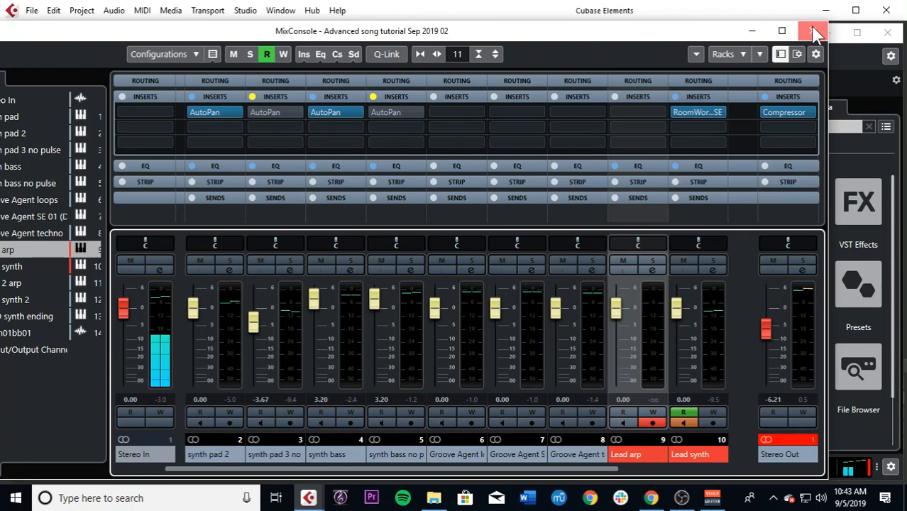
click(812, 31)
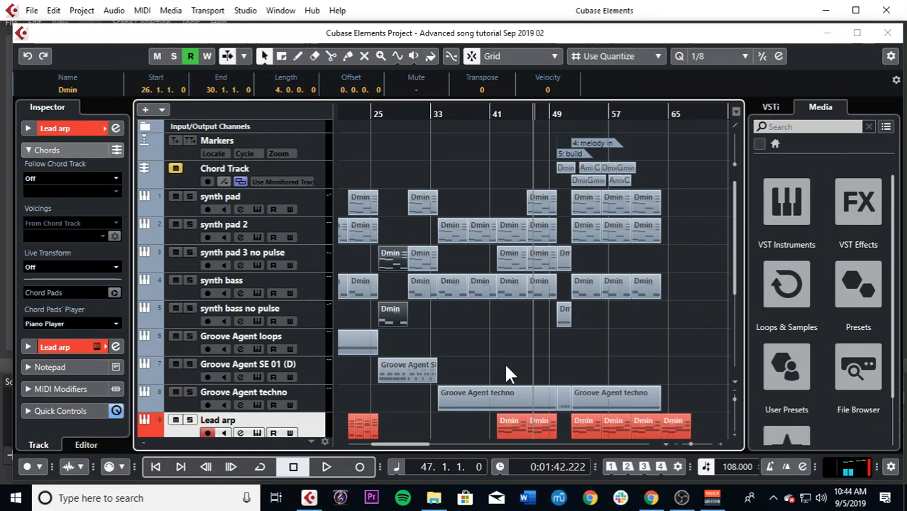
Step: Select the synth pad 2 track and examine the track list from the Chord Track down to the crash track
click(301, 242)
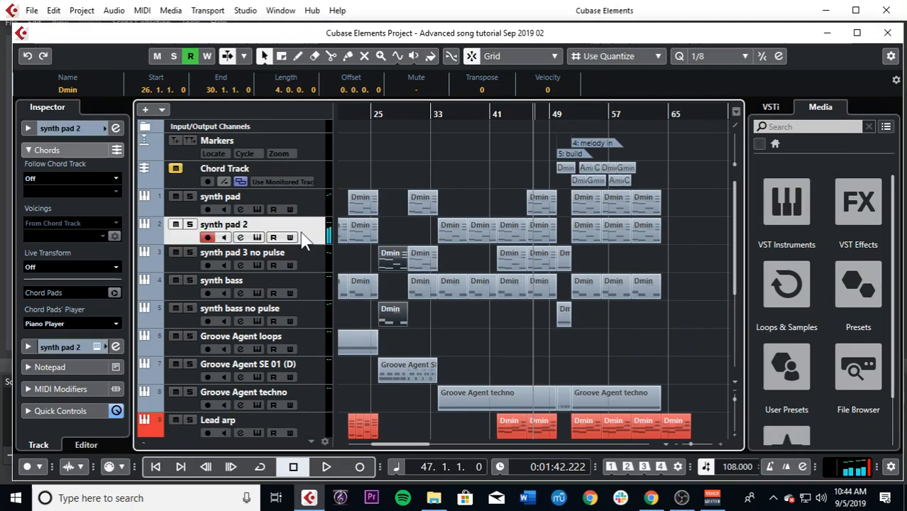
scroll(423, 336, down, 5)
scroll(423, 336, up, 5)
scroll(423, 336, down, 5)
scroll(424, 336, up, 5)
scroll(423, 330, down, 5)
scroll(423, 330, up, 5)
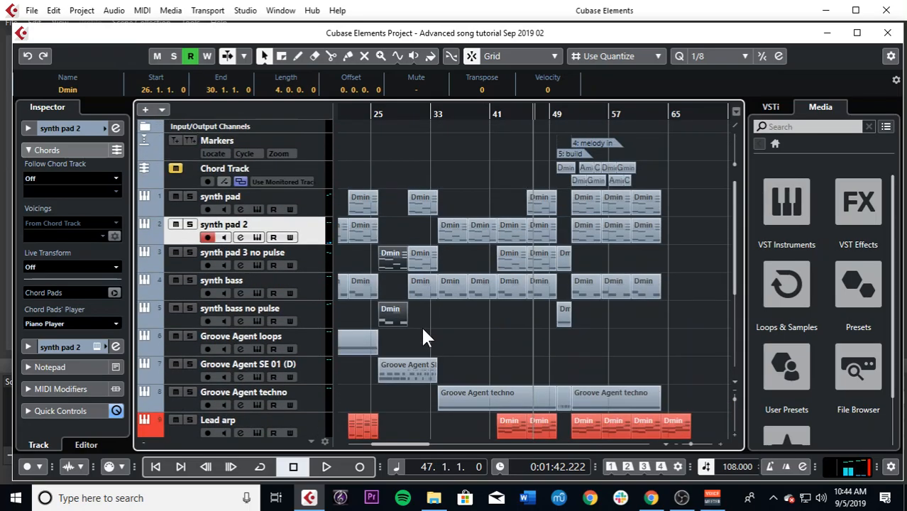
Step: Switch to the OBS window
scroll(423, 336, down, 5)
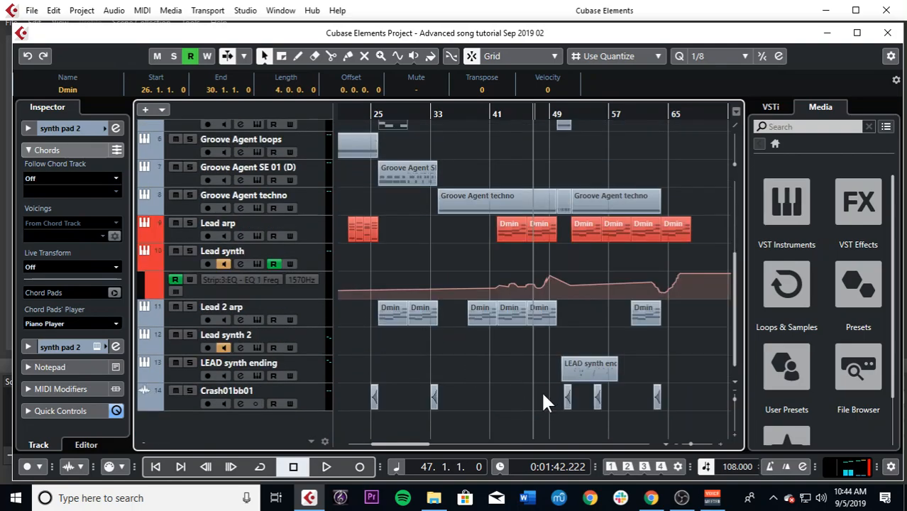
click(681, 497)
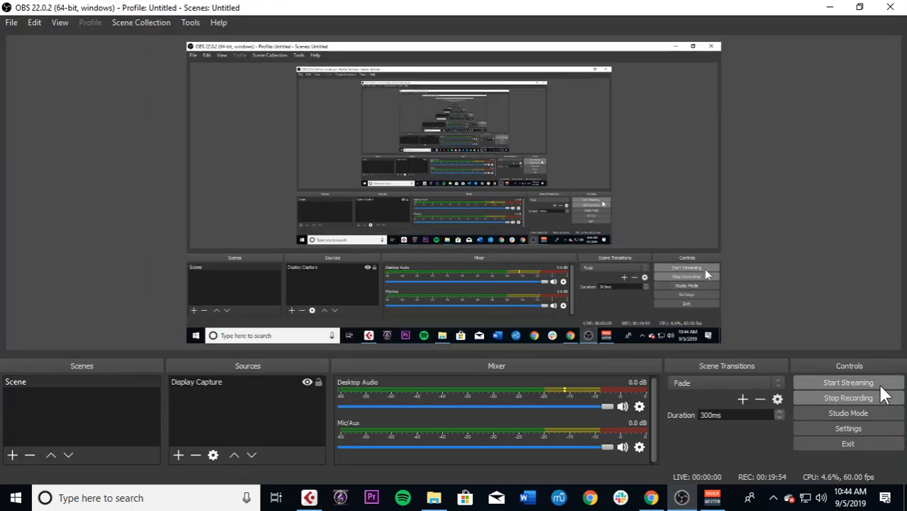